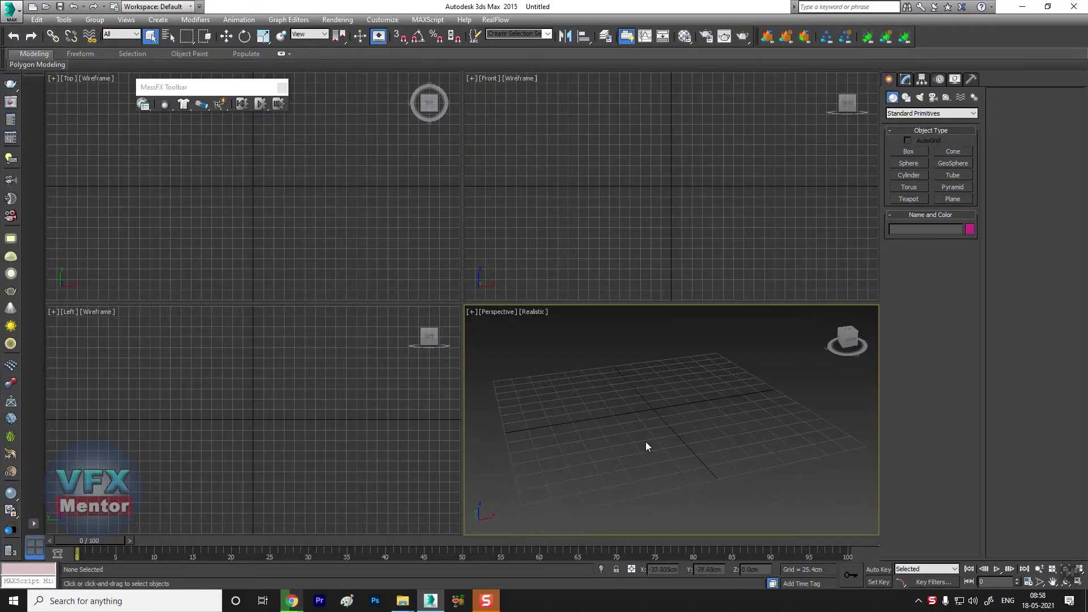
# Maximize the empty Perspective viewport with Alt+W.
pyautogui.hotkey('alt', 'w')
# Frame the grid and pick the ChamferBox tool from Extended Primitives.
pyautogui.keyDown('alt'); pyautogui.moveTo(446, 349); pyautogui.dragTo(467, 366, button='middle'); pyautogui.keyUp('alt')
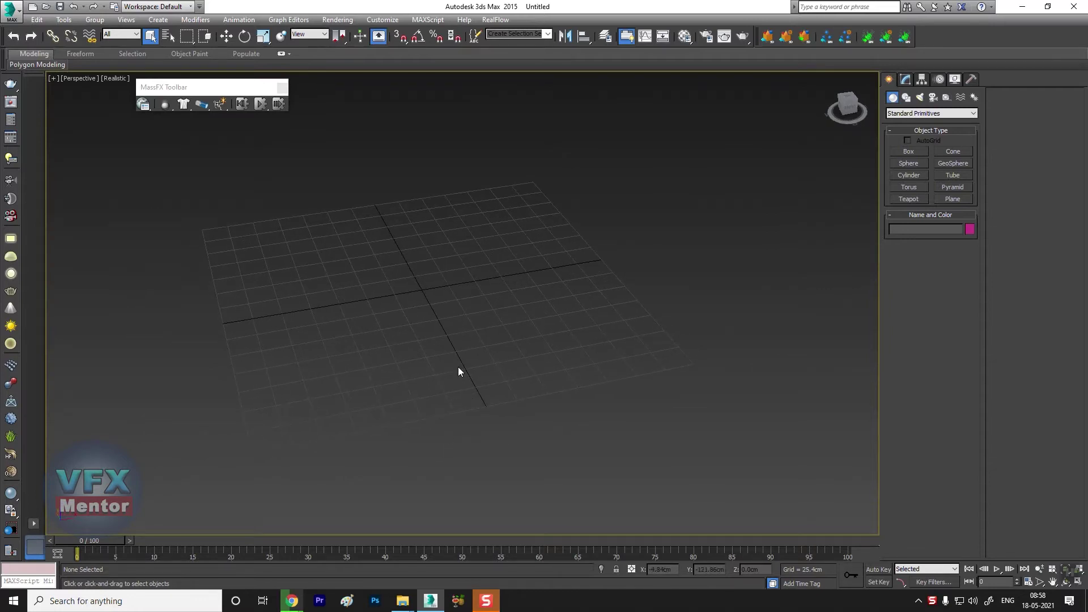
pyautogui.scroll(-5, 430, 339)
pyautogui.scroll(4, 429, 339)
pyautogui.scroll(1, 404, 364)
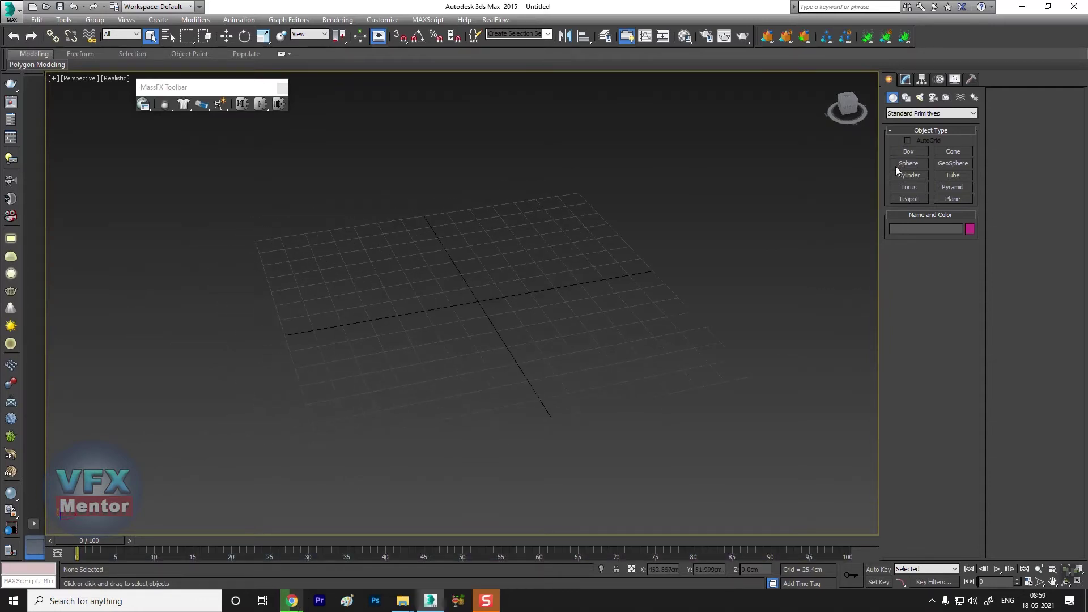
pyautogui.moveTo(460, 328); pyautogui.dragTo(461, 338, button='middle')
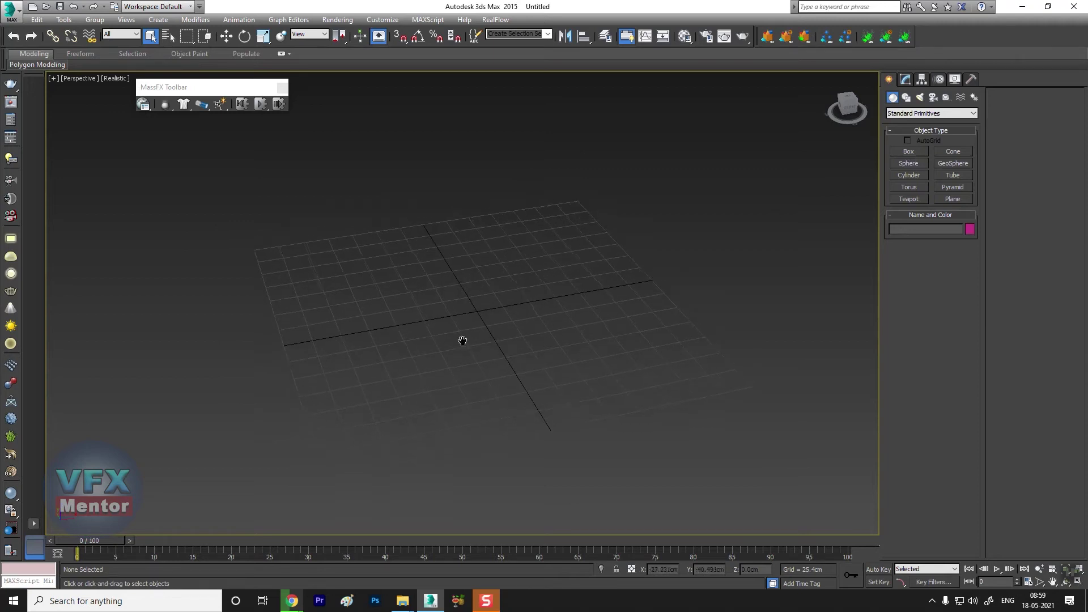
pyautogui.click(909, 151)
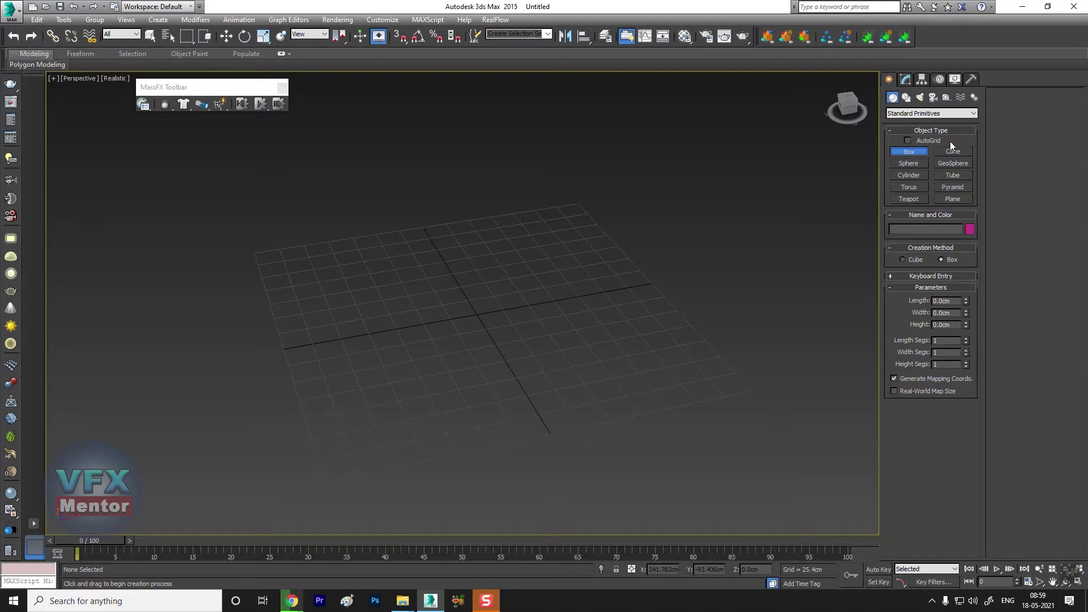
pyautogui.click(923, 114)
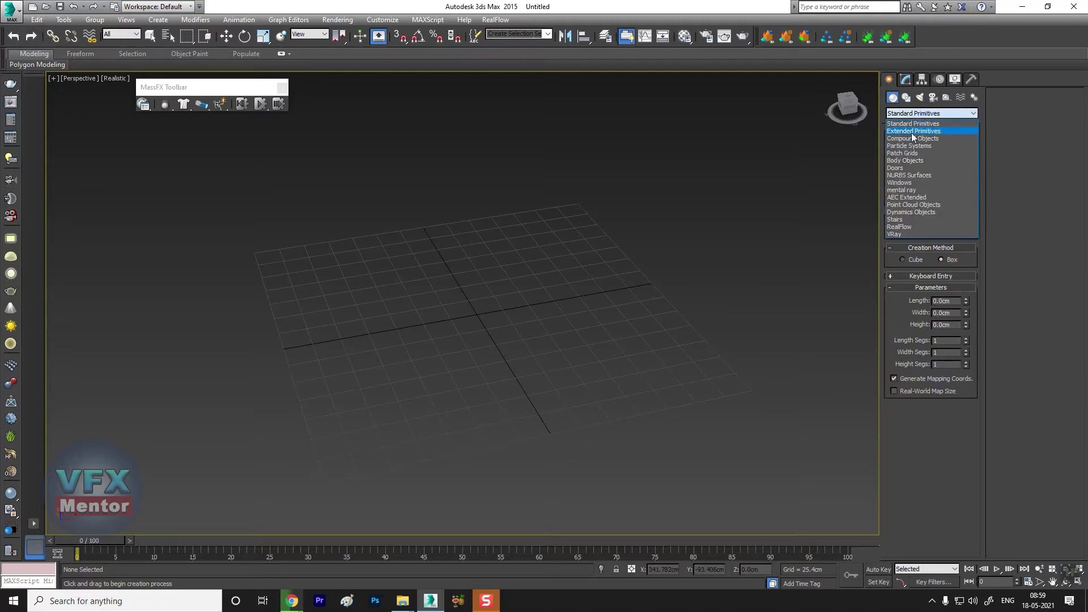
pyautogui.click(912, 131)
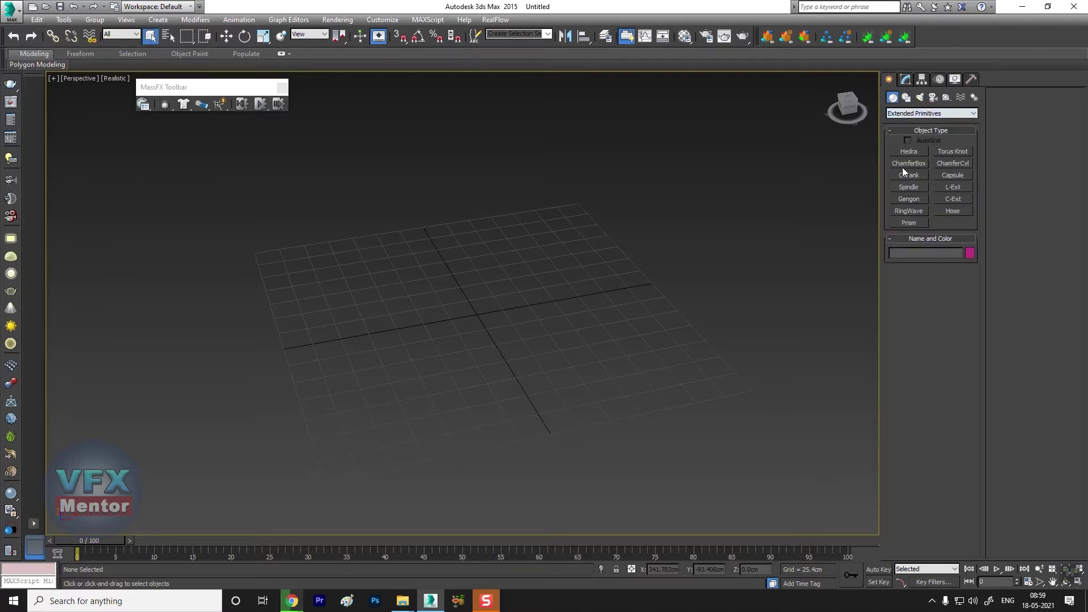
pyautogui.click(903, 166)
# Draw a flat ChamferBox slab on the grid with rounded edges.
pyautogui.keyDown('alt'); pyautogui.moveTo(441, 351); pyautogui.dragTo(417, 345, button='middle'); pyautogui.keyUp('alt')
pyautogui.moveTo(346, 300); pyautogui.dragTo(600, 372)
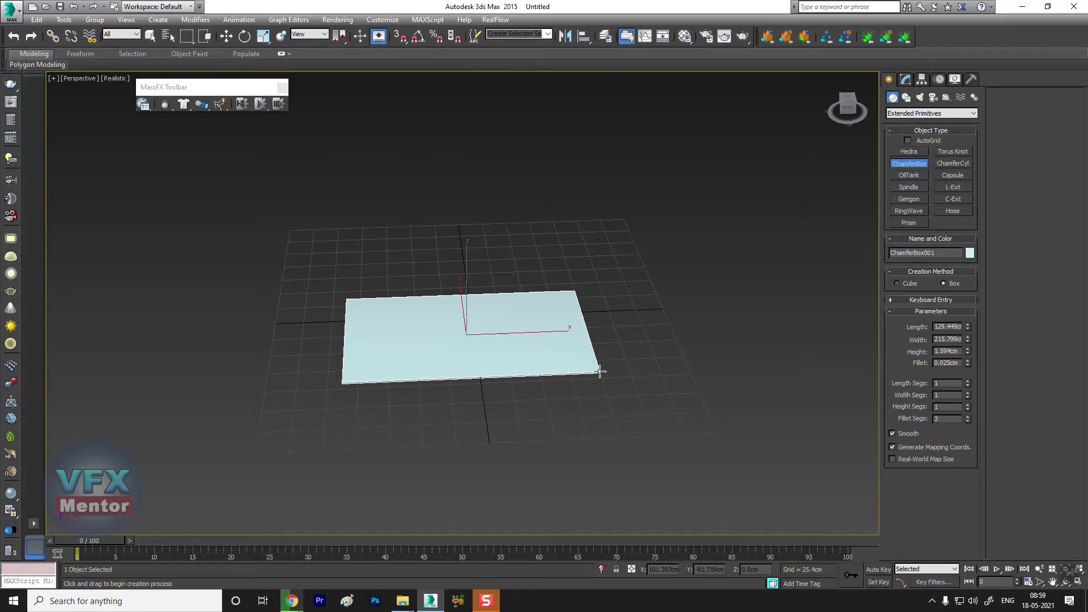
pyautogui.click(486, 357)
pyautogui.scroll(3, 446, 358)
pyautogui.moveTo(486, 357)
pyautogui.keyDown('alt'); pyautogui.mouseDown(button='middle')
pyautogui.moveTo(446, 358)
pyautogui.moveTo(521, 399)
pyautogui.moveTo(532, 294)
pyautogui.mouseUp(button='middle'); pyautogui.keyUp('alt')
# Raise the slab slightly above the grid along Z and return to Standard Primitives Box.
pyautogui.press('w')
pyautogui.scroll(2, 418, 367)
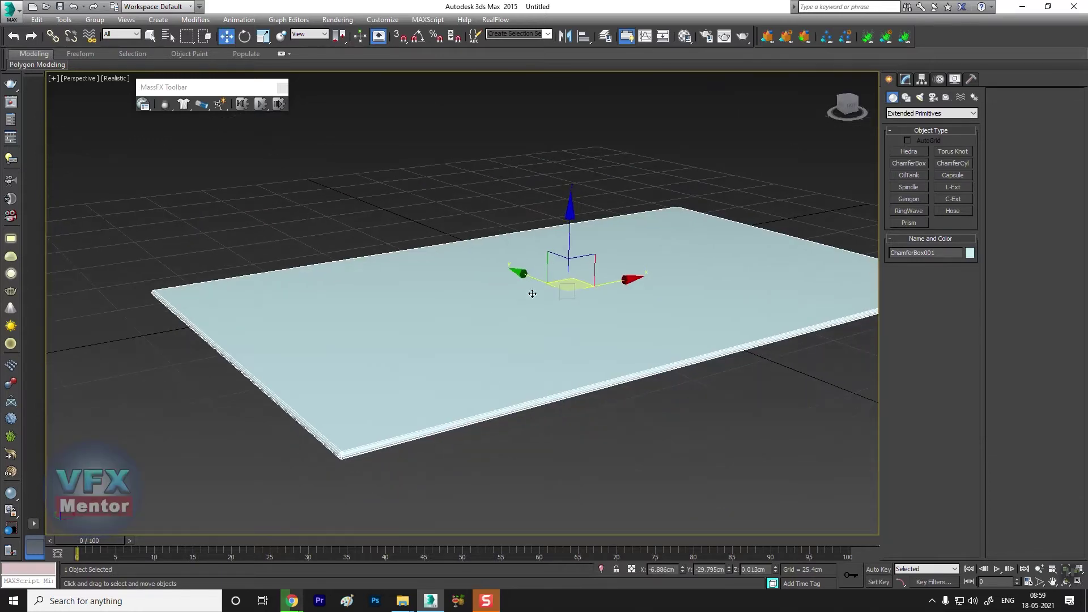
pyautogui.moveTo(570, 232); pyautogui.dragTo(570, 164)
pyautogui.scroll(-5, 617, 273)
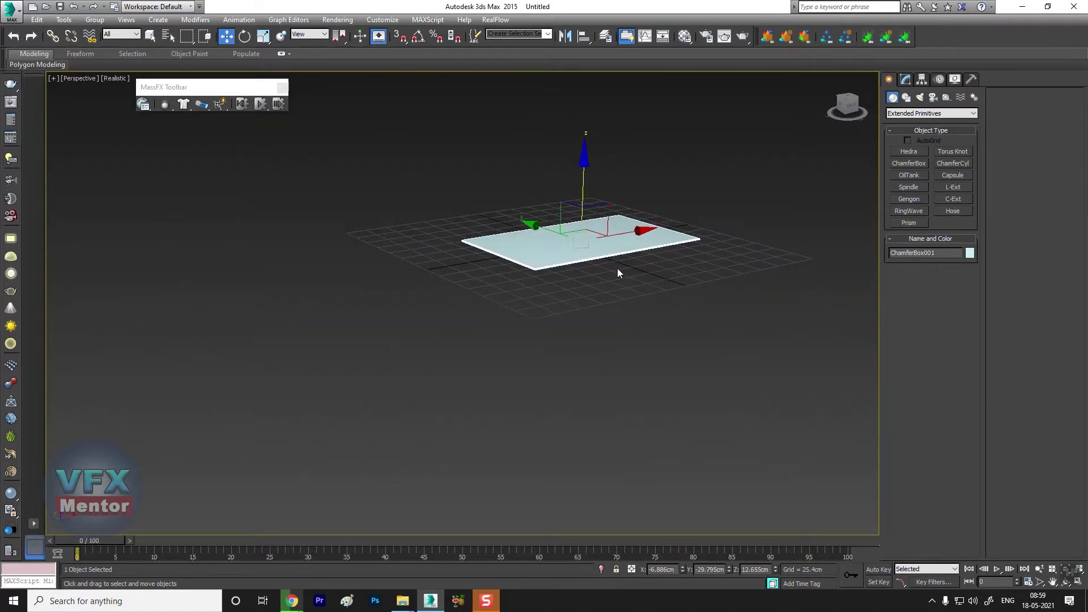
pyautogui.keyDown('alt'); pyautogui.moveTo(617, 273); pyautogui.dragTo(865, 197, button='middle'); pyautogui.keyUp('alt')
pyautogui.click(910, 113)
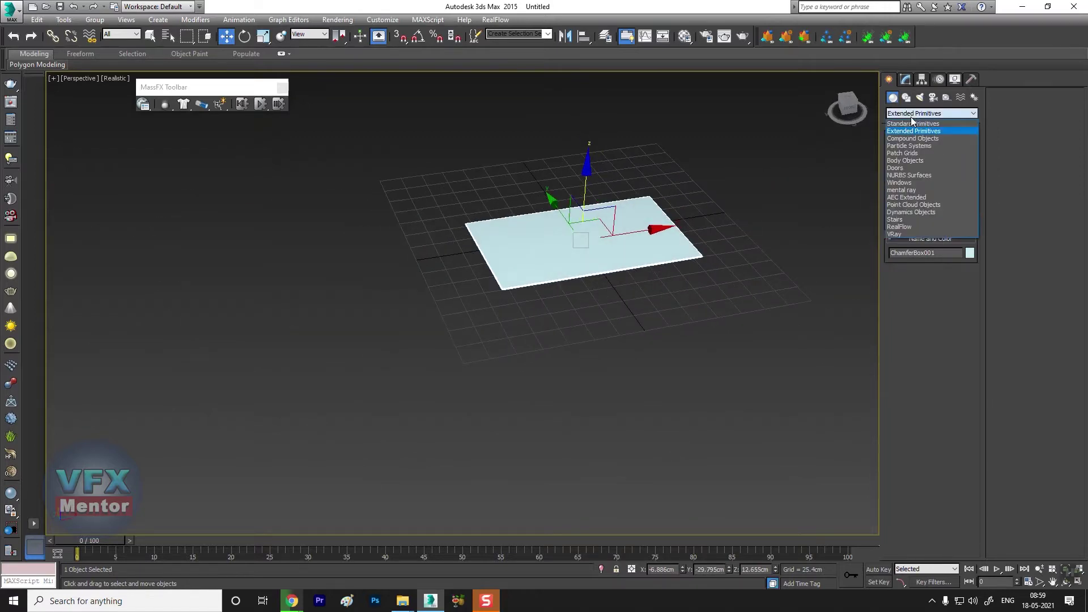
pyautogui.click(905, 150)
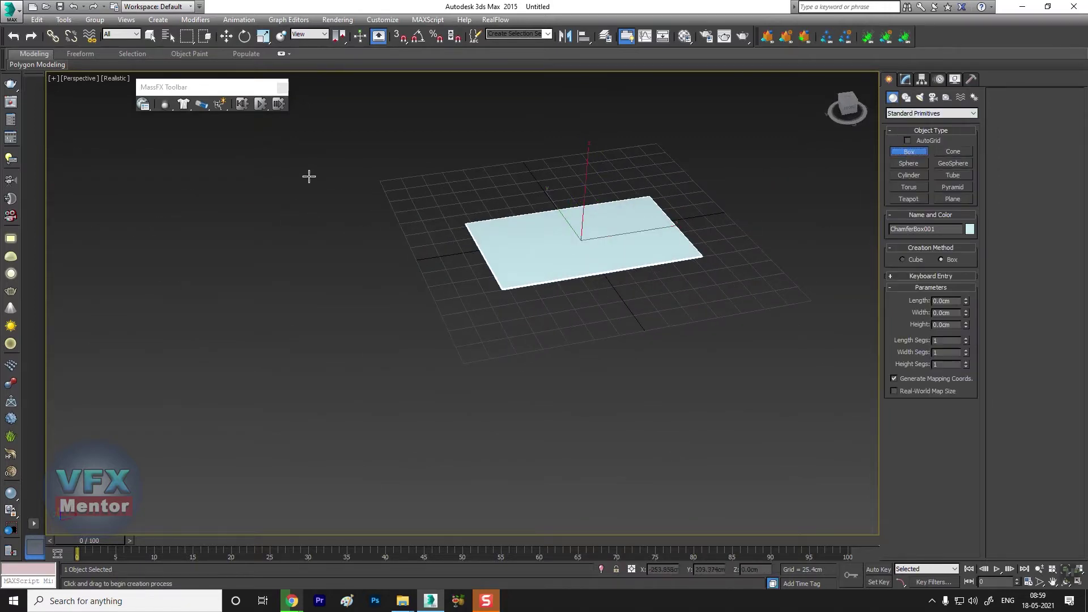
# Draw a large floor box and reposition the slab just above it on Z.
pyautogui.moveTo(258, 178); pyautogui.dragTo(964, 354)
pyautogui.moveTo(607, 402)
pyautogui.keyDown('alt'); pyautogui.mouseDown(button='middle')
pyautogui.moveTo(479, 437)
pyautogui.moveTo(508, 389)
pyautogui.moveTo(500, 430)
pyautogui.mouseUp(button='middle'); pyautogui.keyUp('alt')
pyautogui.press('w')
pyautogui.moveTo(549, 362)
pyautogui.keyDown('alt'); pyautogui.mouseDown(button='middle')
pyautogui.moveTo(537, 376)
pyautogui.moveTo(514, 316)
pyautogui.moveTo(537, 351)
pyautogui.mouseUp(button='middle'); pyautogui.keyUp('alt')
pyautogui.moveTo(507, 188)
pyautogui.mouseDown()
pyautogui.moveTo(511, 179)
pyautogui.moveTo(479, 175)
pyautogui.mouseUp()
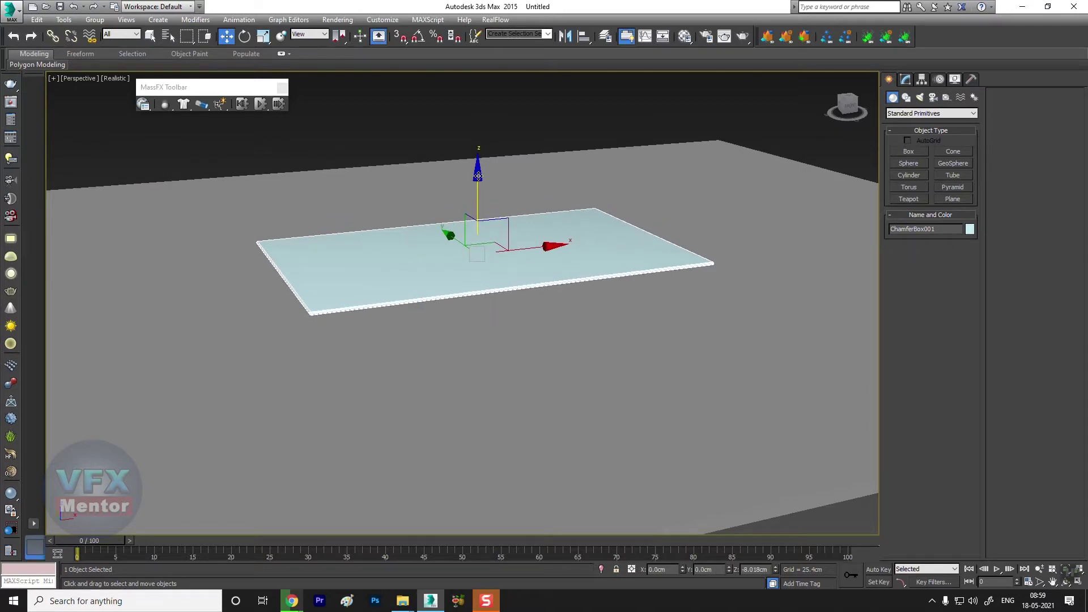
pyautogui.moveTo(479, 175); pyautogui.dragTo(479, 170)
# Round the slab's edges more by raising its Fillet in the Modify panel.
pyautogui.scroll(2, 468, 258)
pyautogui.scroll(2, 469, 296)
pyautogui.scroll(2, 469, 308)
pyautogui.scroll(2, 449, 323)
pyautogui.scroll(2, 336, 395)
pyautogui.scroll(1, 331, 418)
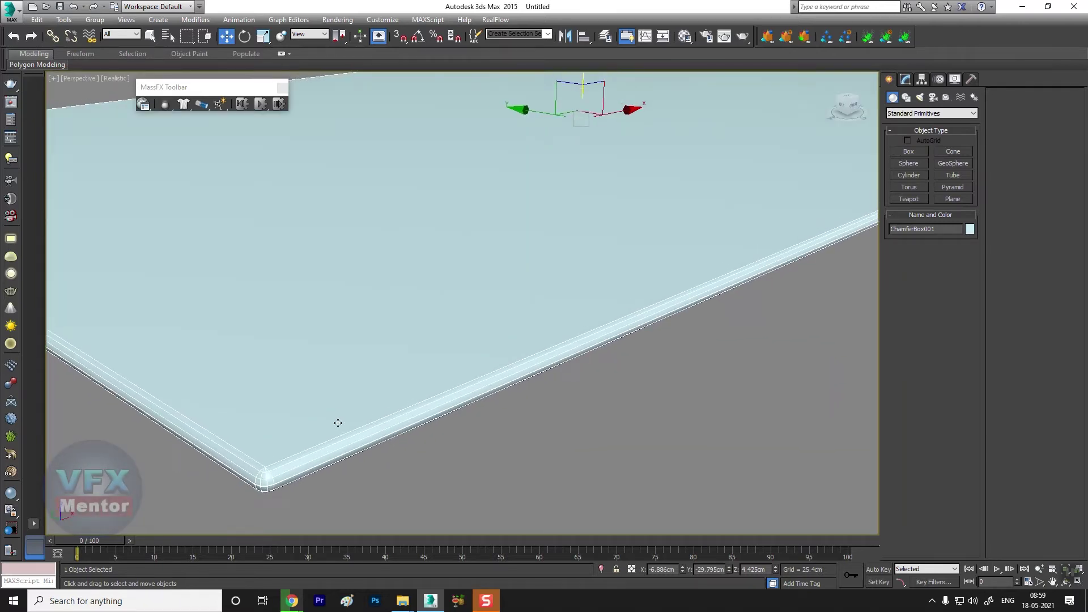
pyautogui.scroll(2, 338, 423)
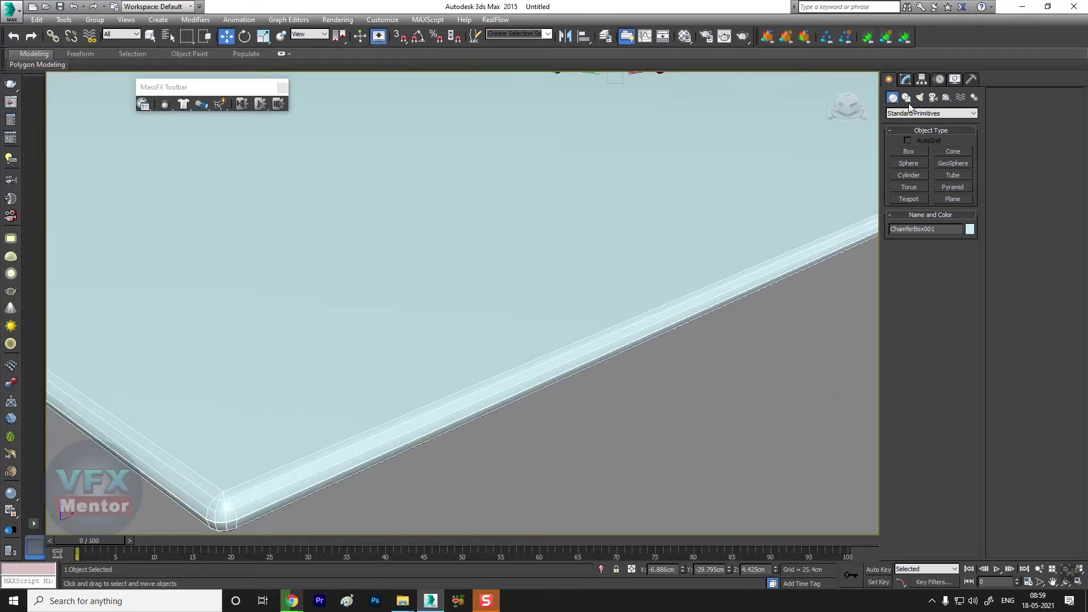
pyautogui.click(906, 80)
pyautogui.moveTo(968, 277); pyautogui.dragTo(971, 256)
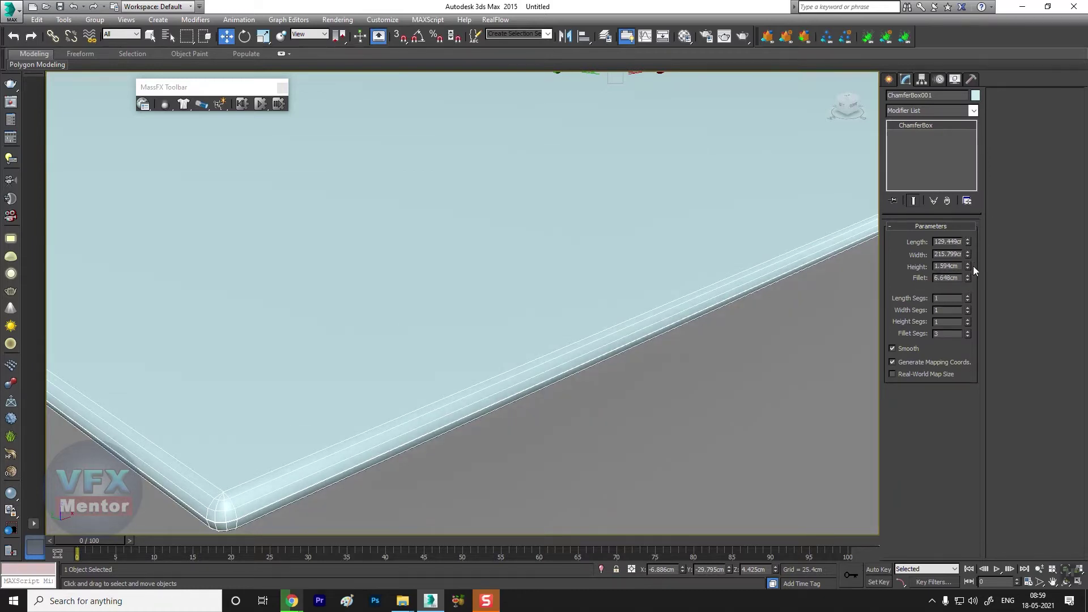
# Make the carpet slab thinner by lowering its Height.
pyautogui.scroll(-3, 503, 311)
pyautogui.scroll(-2, 517, 242)
pyautogui.scroll(2, 455, 420)
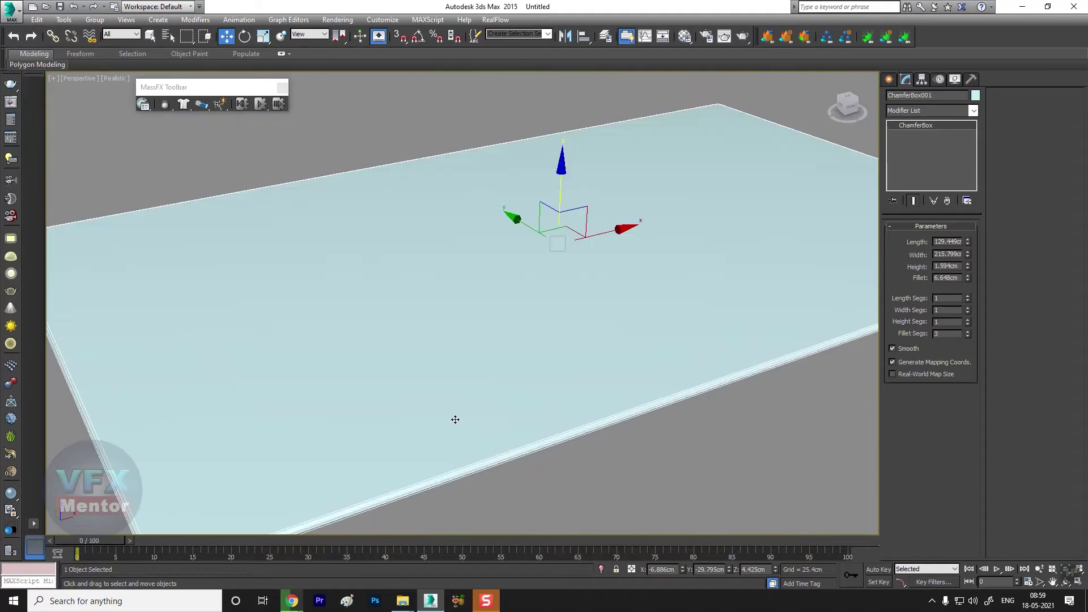
pyautogui.scroll(-2, 455, 419)
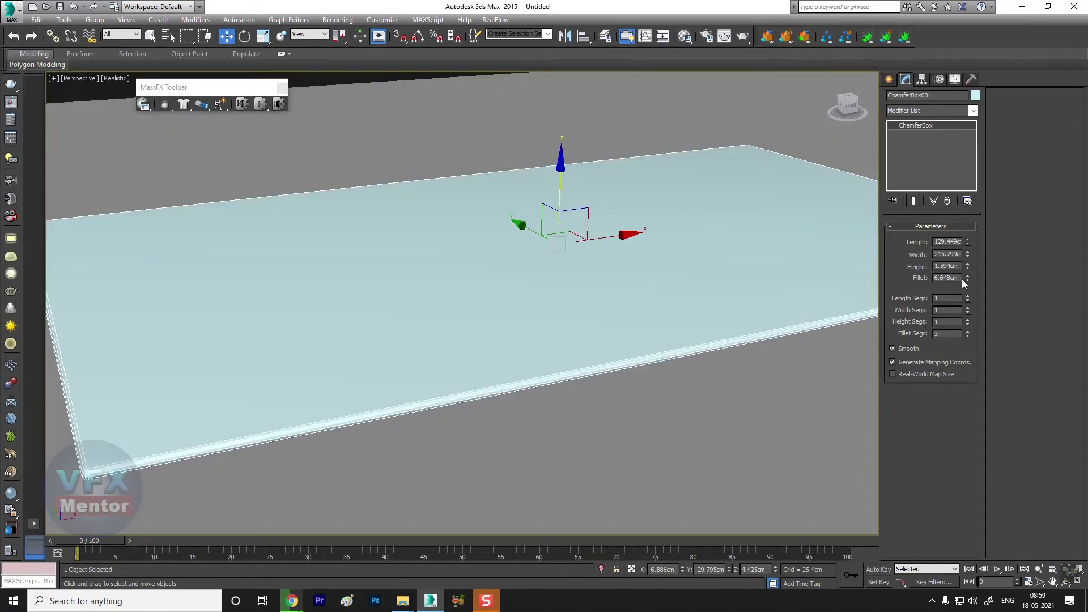
pyautogui.moveTo(968, 266); pyautogui.dragTo(973, 283)
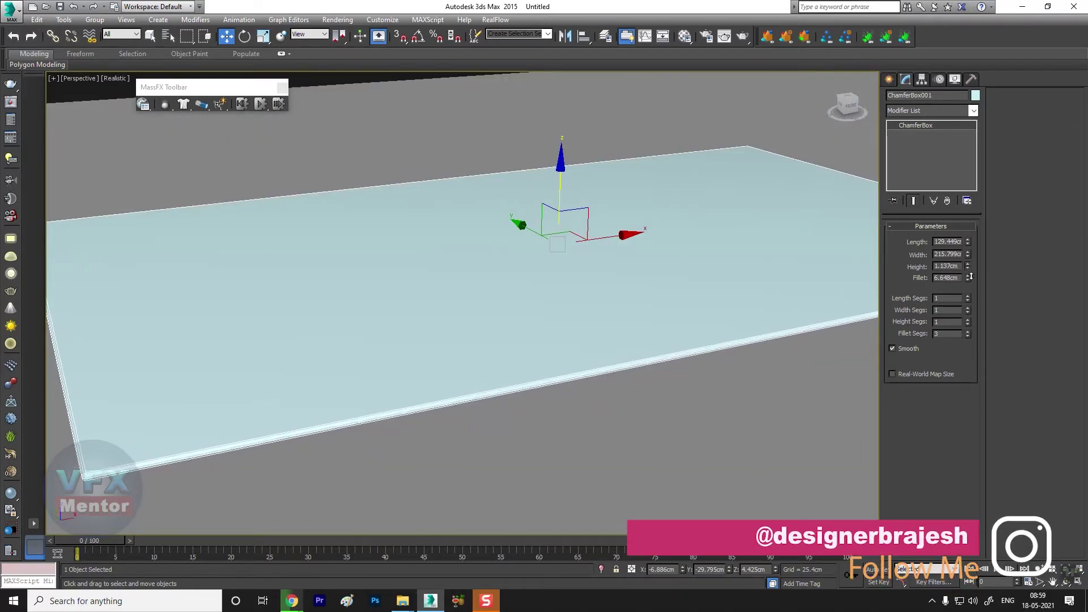
pyautogui.scroll(-5, 398, 318)
pyautogui.scroll(-2, 383, 318)
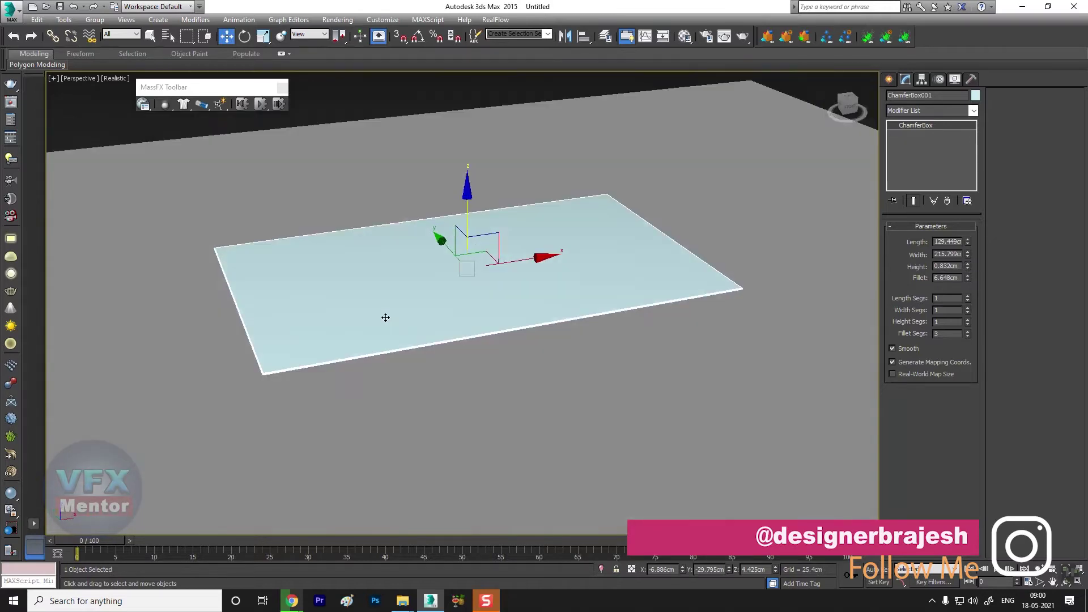
# Reframe the view, clear the selection, and reselect the carpet slab.
pyautogui.keyDown('alt'); pyautogui.moveTo(384, 318); pyautogui.dragTo(382, 275, button='middle'); pyautogui.keyUp('alt')
pyautogui.click(377, 266)
pyautogui.scroll(-1, 381, 309)
pyautogui.scroll(-2, 437, 318)
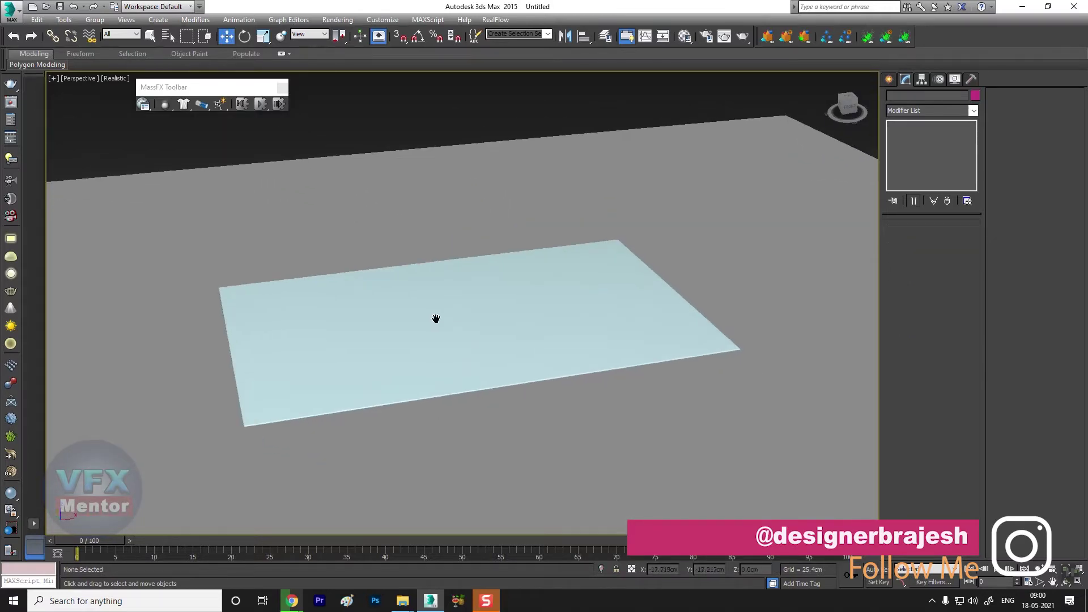
pyautogui.scroll(-1, 440, 357)
pyautogui.scroll(-2, 476, 368)
pyautogui.moveTo(475, 368); pyautogui.dragTo(427, 380, button='middle')
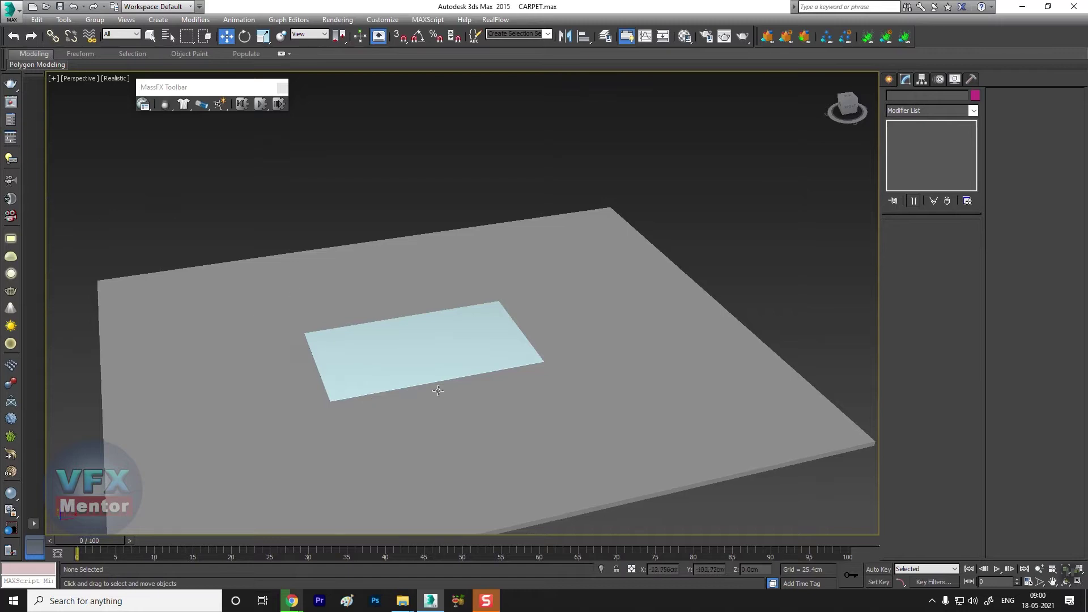
pyautogui.scroll(2, 364, 414)
pyautogui.scroll(-2, 363, 414)
pyautogui.scroll(-2, 369, 413)
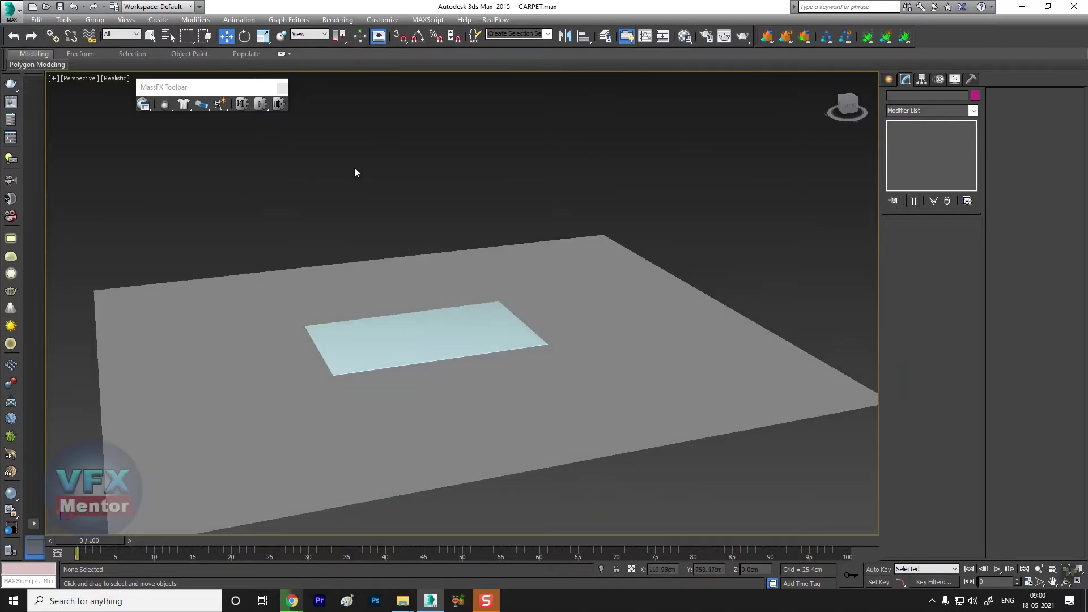
pyautogui.click(425, 337)
pyautogui.click(907, 109)
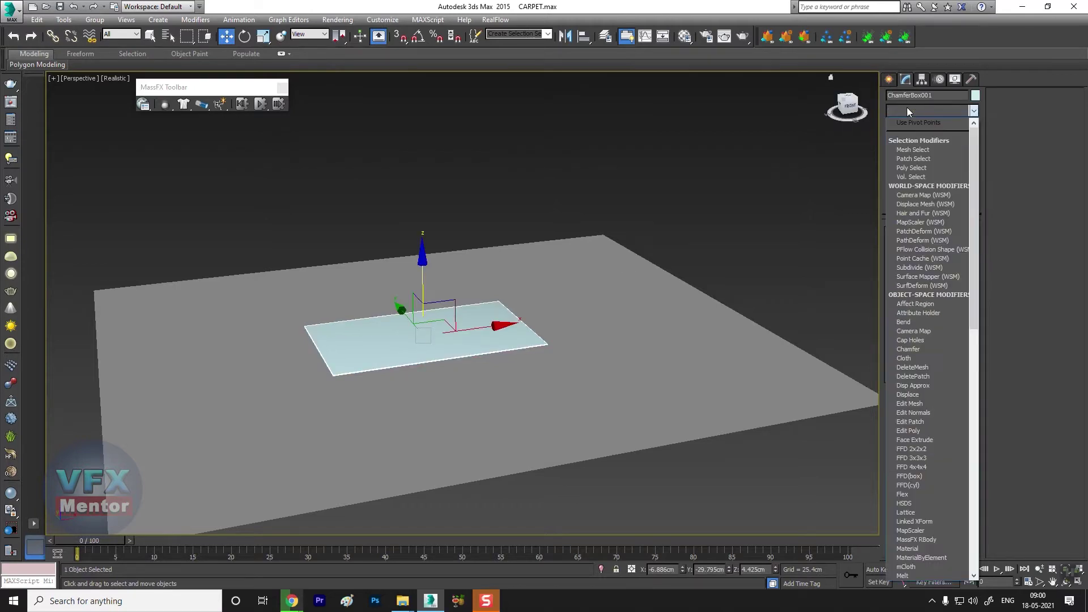
pyautogui.press('h')
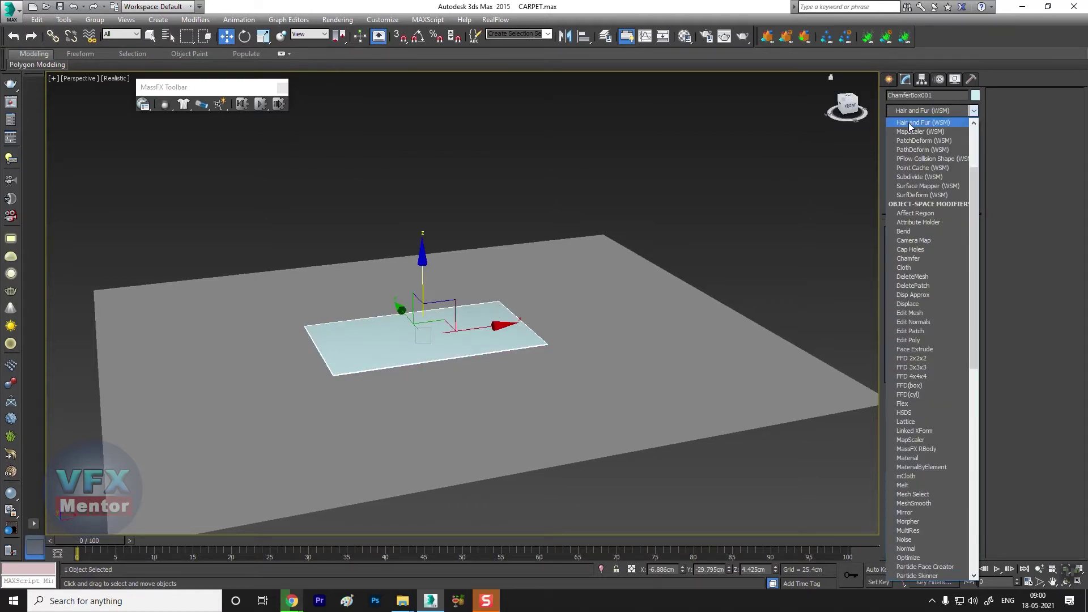
pyautogui.click(911, 129)
pyautogui.scroll(5, 425, 356)
pyautogui.moveTo(425, 356)
pyautogui.keyDown('alt'); pyautogui.mouseDown(button='middle')
pyautogui.moveTo(388, 334)
pyautogui.moveTo(402, 377)
pyautogui.mouseUp(button='middle'); pyautogui.keyUp('alt')
pyautogui.scroll(5, 403, 377)
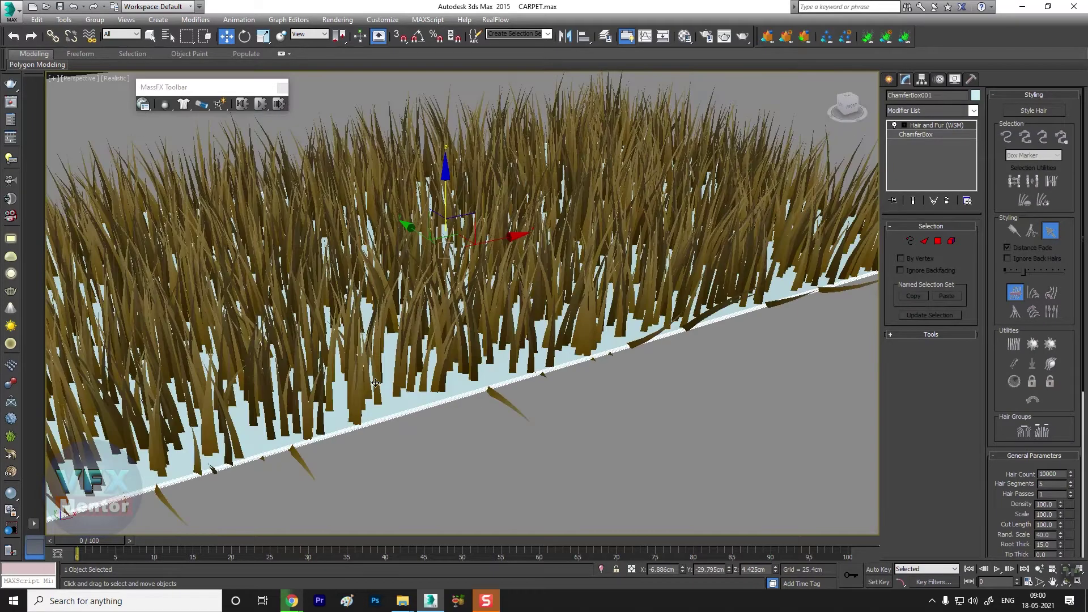
pyautogui.scroll(-5, 451, 394)
pyautogui.scroll(2, 712, 321)
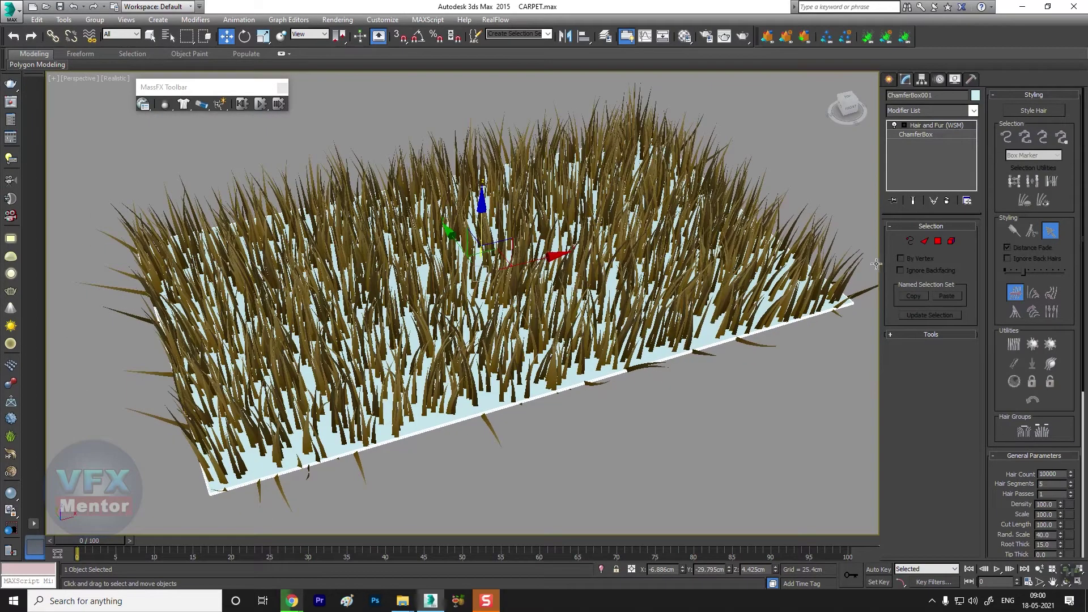
pyautogui.click(938, 241)
pyautogui.click(495, 396)
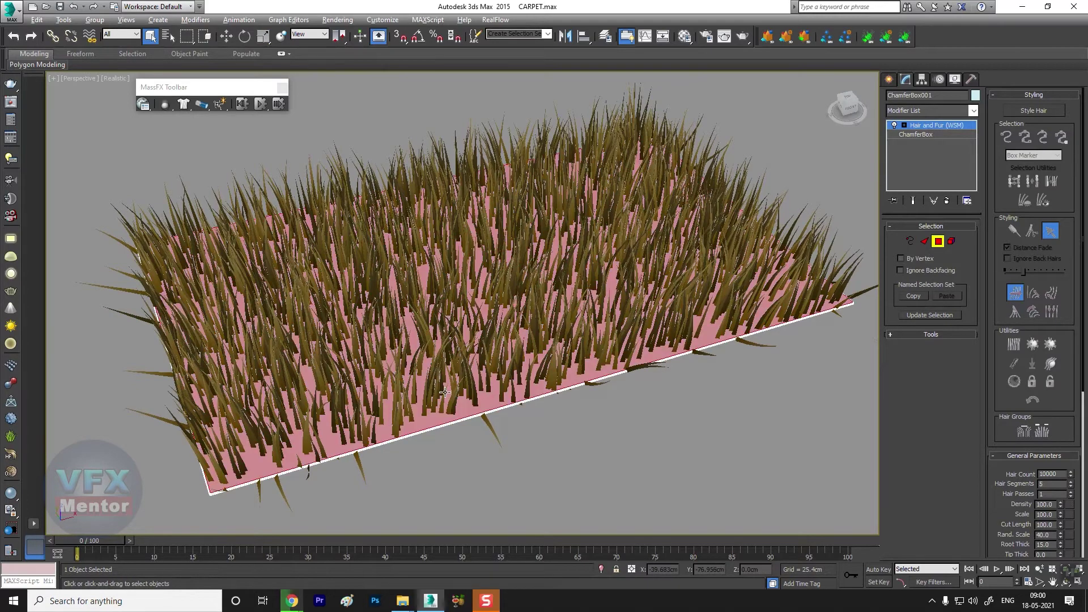
pyautogui.keyDown('alt'); pyautogui.moveTo(444, 392); pyautogui.dragTo(448, 363, button='middle'); pyautogui.keyUp('alt')
pyautogui.moveTo(498, 431)
pyautogui.keyDown('alt'); pyautogui.mouseDown(button='middle')
pyautogui.moveTo(502, 384)
pyautogui.moveTo(490, 378)
pyautogui.moveTo(458, 400)
pyautogui.moveTo(491, 378)
pyautogui.moveTo(613, 391)
pyautogui.mouseUp(button='middle'); pyautogui.keyUp('alt')
pyautogui.scroll(-2, 490, 378)
pyautogui.scroll(5, 471, 404)
pyautogui.scroll(-4, 459, 400)
pyautogui.scroll(2, 459, 400)
pyautogui.scroll(-3, 471, 391)
pyautogui.scroll(3, 454, 406)
pyautogui.keyDown('alt'); pyautogui.moveTo(454, 406); pyautogui.dragTo(320, 262, button='middle'); pyautogui.keyUp('alt')
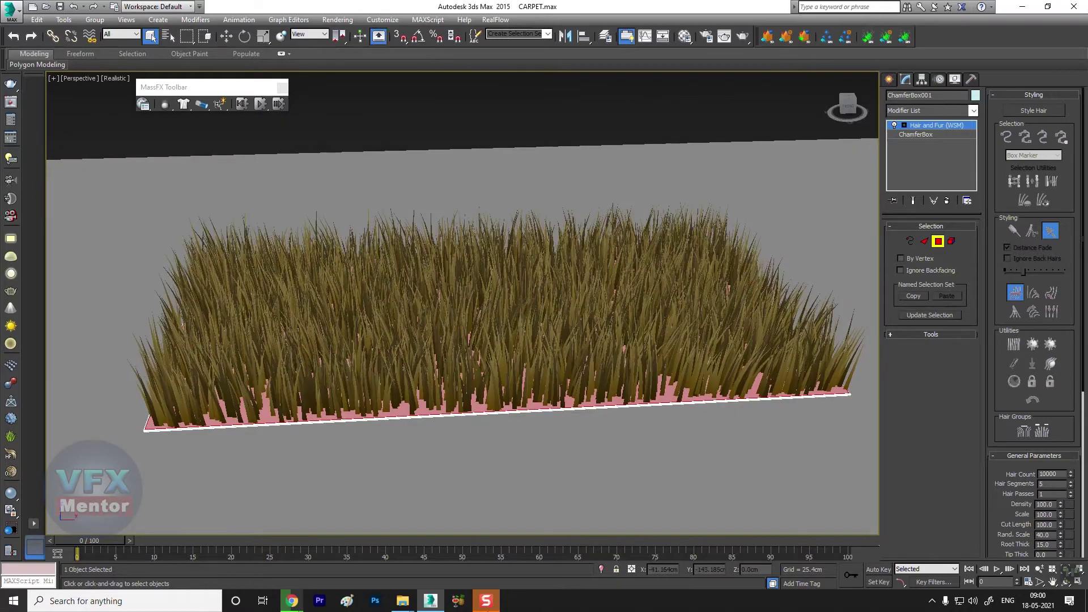
pyautogui.scroll(-2, 306, 324)
pyautogui.keyDown('alt'); pyautogui.moveTo(306, 324); pyautogui.dragTo(335, 352, button='middle'); pyautogui.keyUp('alt')
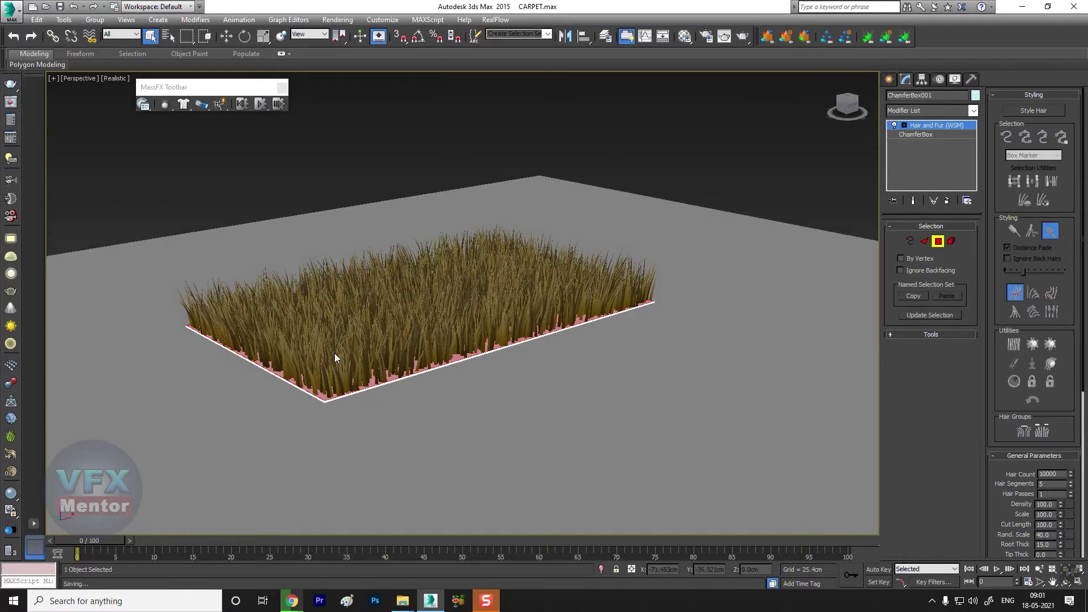
pyautogui.scroll(3, 484, 368)
pyautogui.scroll(-1, 484, 368)
pyautogui.scroll(-3, 485, 368)
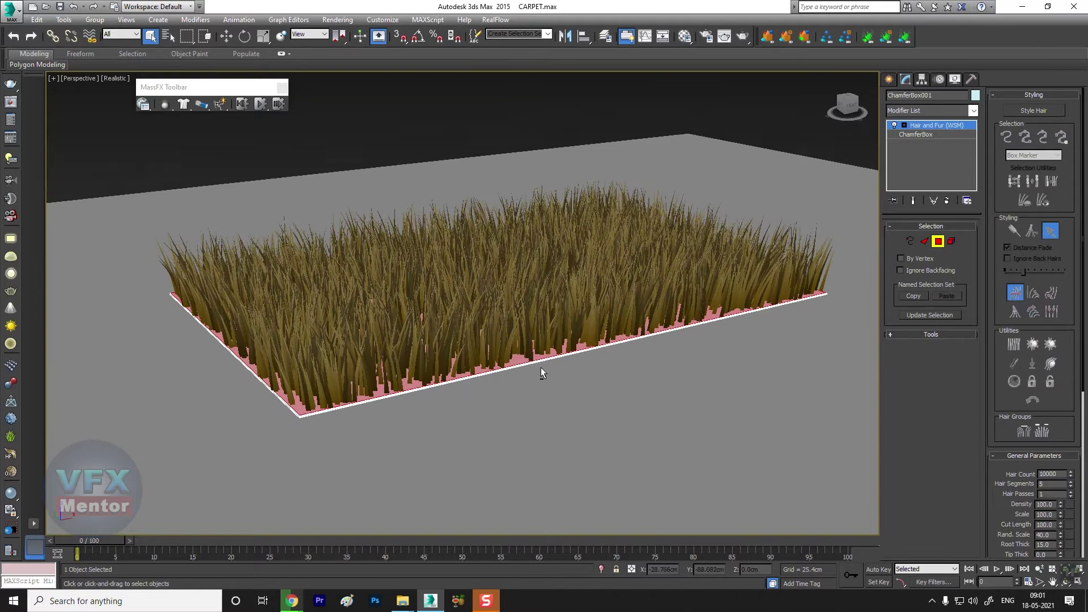
pyautogui.moveTo(540, 370); pyautogui.dragTo(533, 361, button='middle')
pyautogui.scroll(2, 503, 400)
pyautogui.scroll(1, 502, 400)
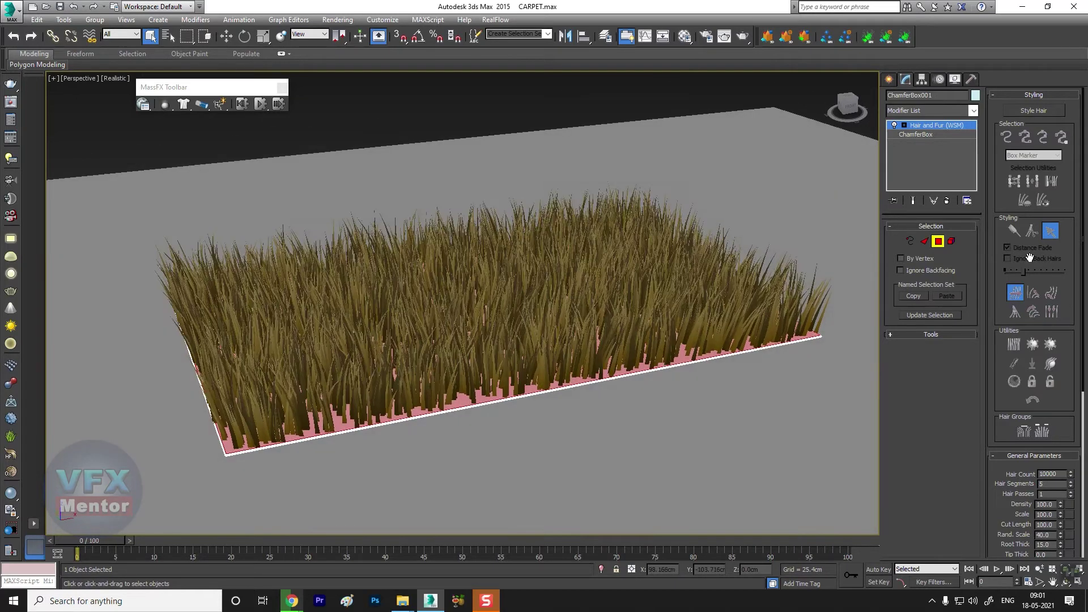
pyautogui.click(923, 334)
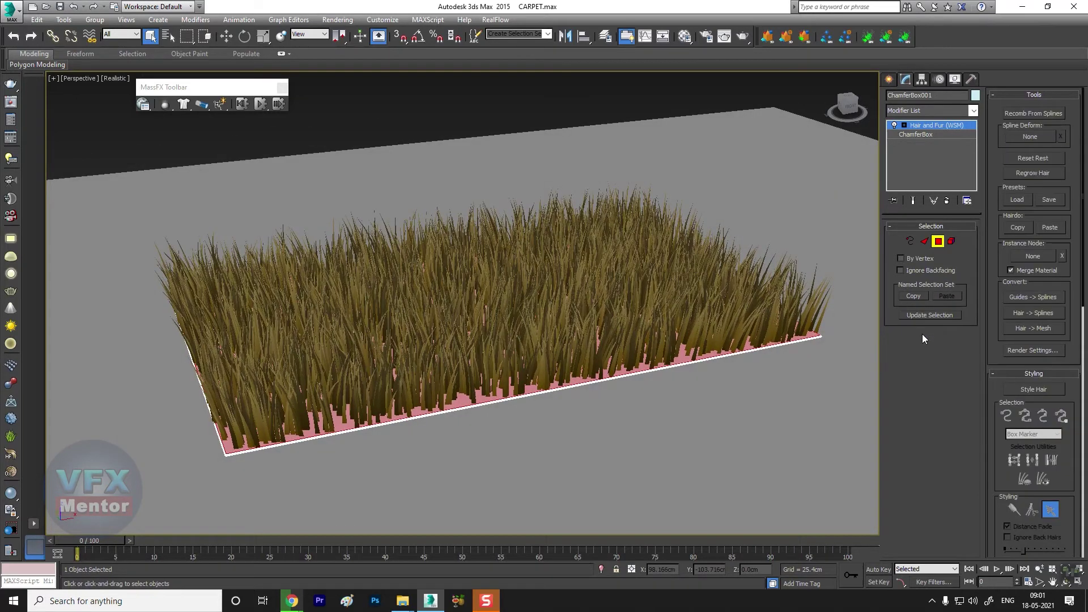
pyautogui.click(1019, 94)
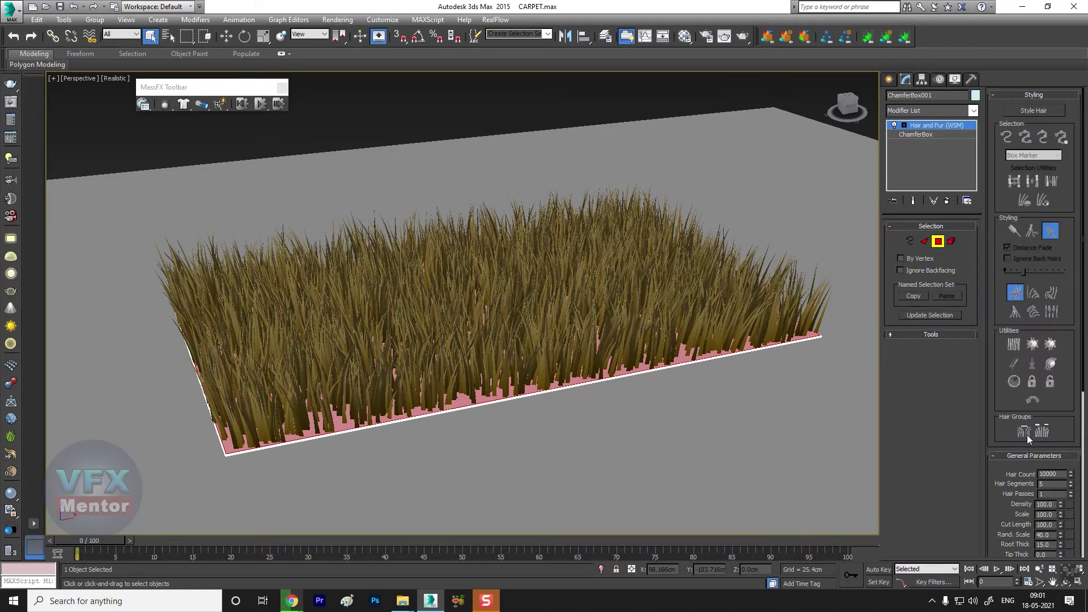
# Set the hair count to 20000 and hair segments to 8.
pyautogui.click(1038, 93)
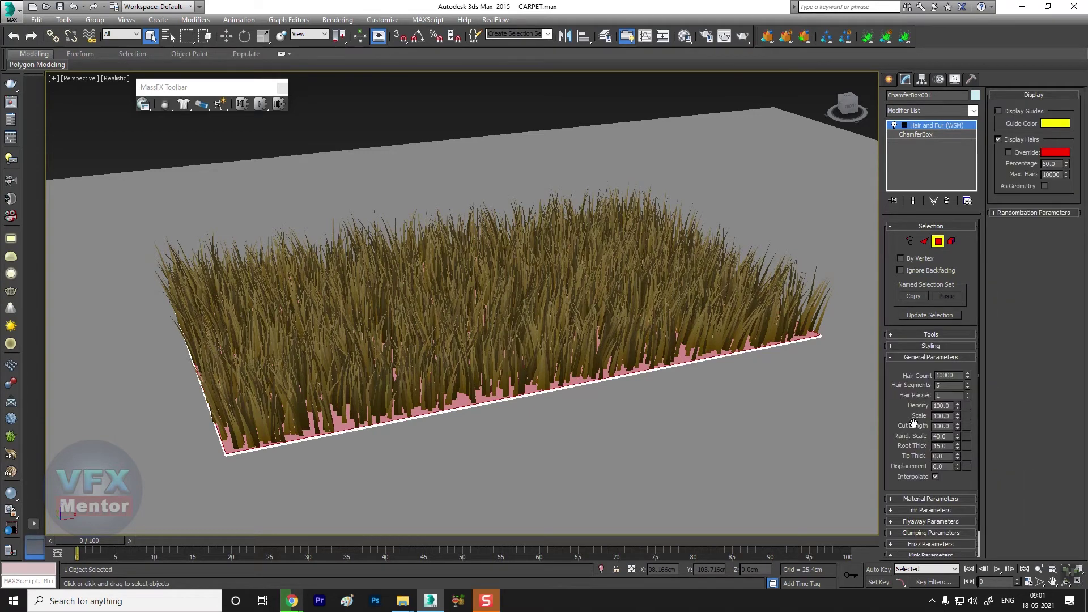
pyautogui.doubleClick(954, 375)
pyautogui.write('2')
pyautogui.press('Return')
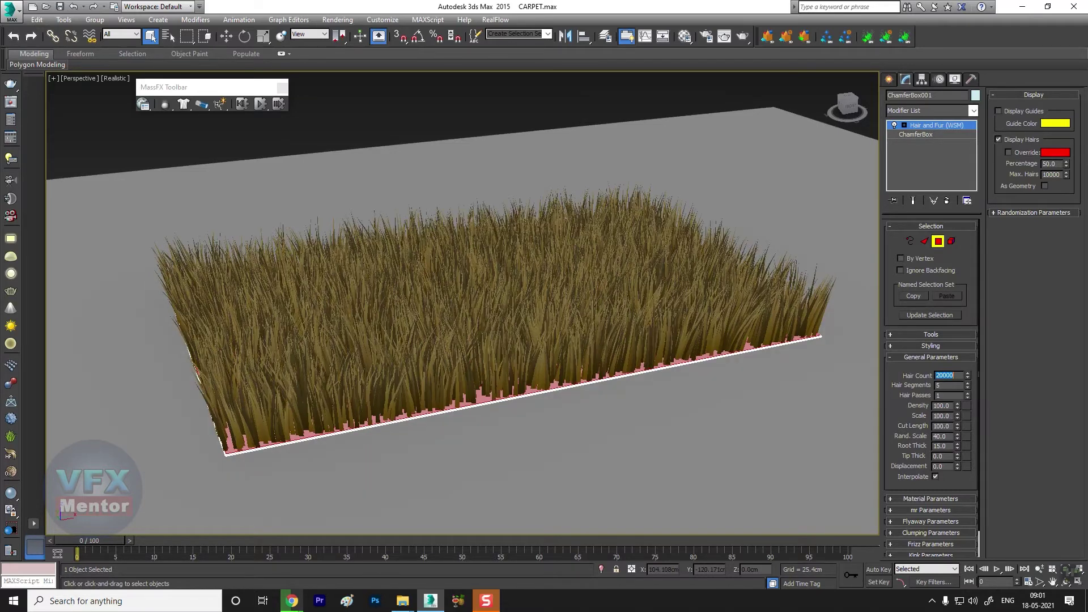
pyautogui.keyDown('alt'); pyautogui.moveTo(699, 385); pyautogui.dragTo(357, 340, button='middle'); pyautogui.keyUp('alt')
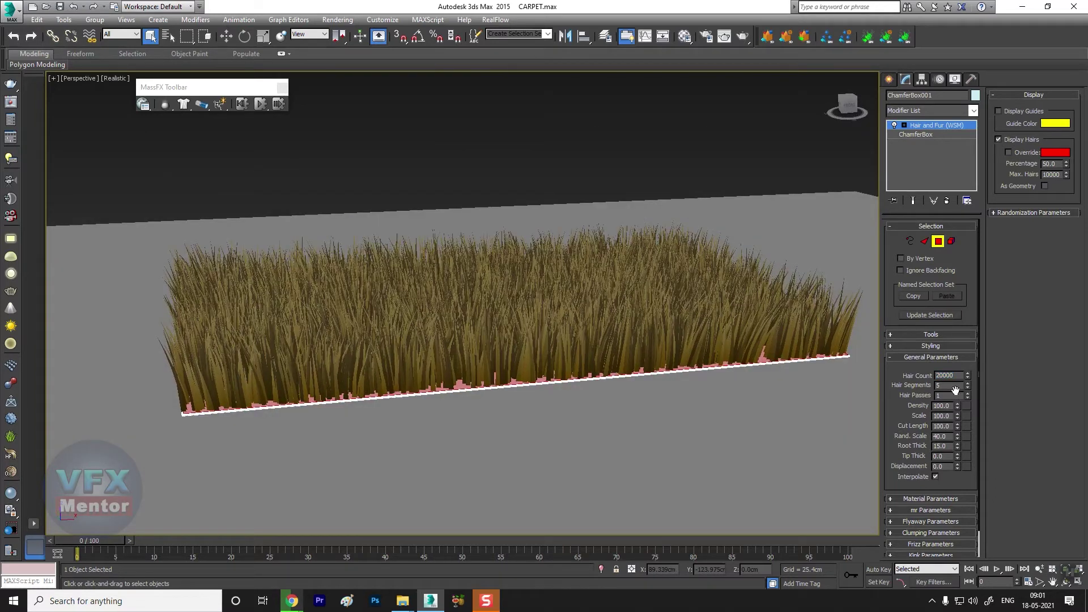
pyautogui.write('8')
pyautogui.press('Return')
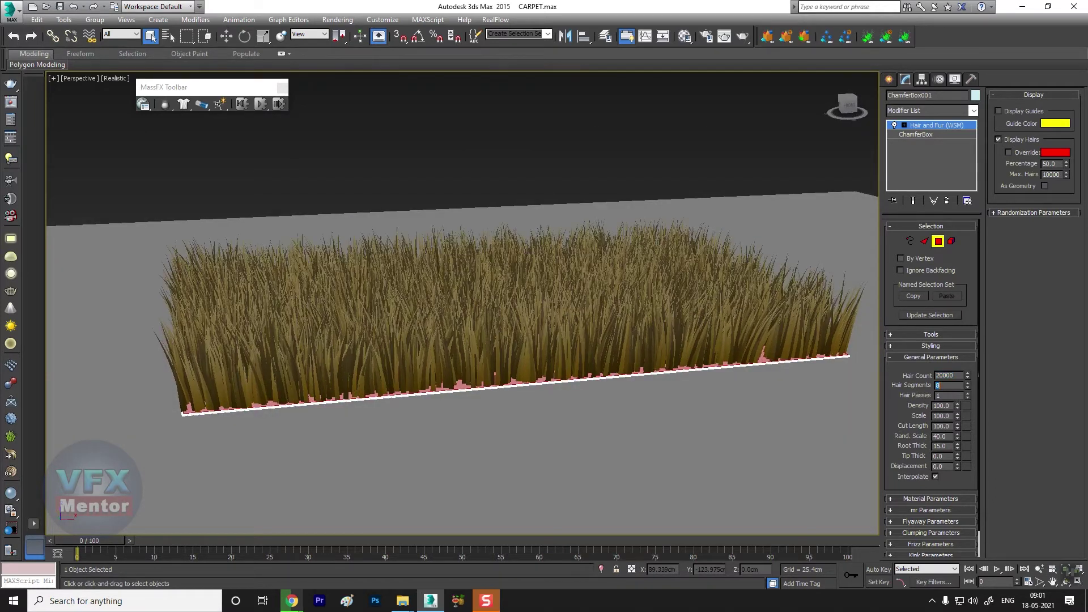
pyautogui.scroll(-1, 893, 411)
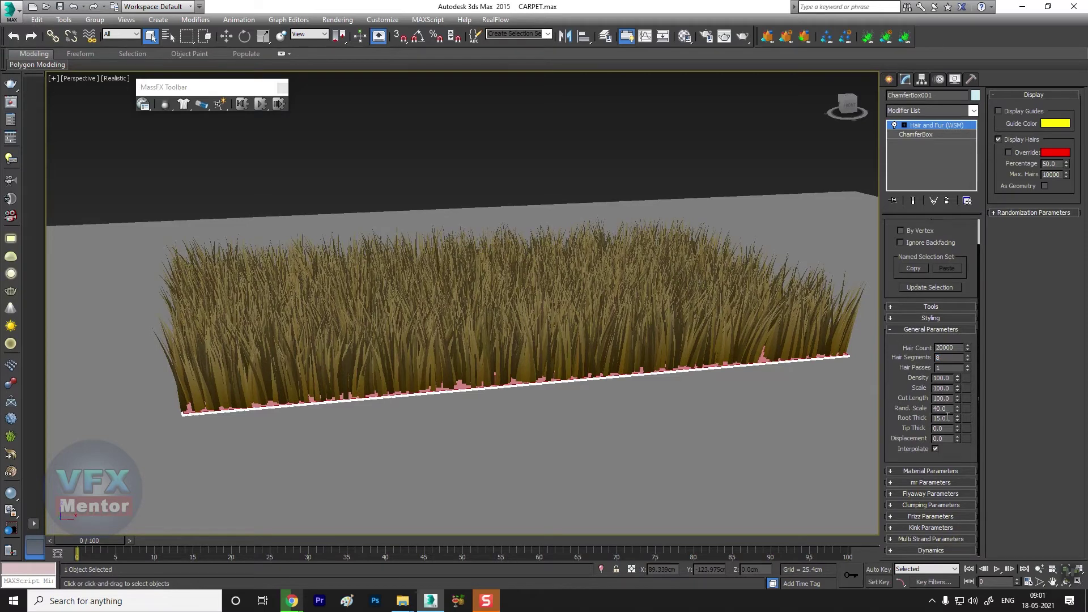
# Set Root Thick to 10.2 and Tip Thick to 1.854.
pyautogui.moveTo(958, 418); pyautogui.dragTo(956, 435)
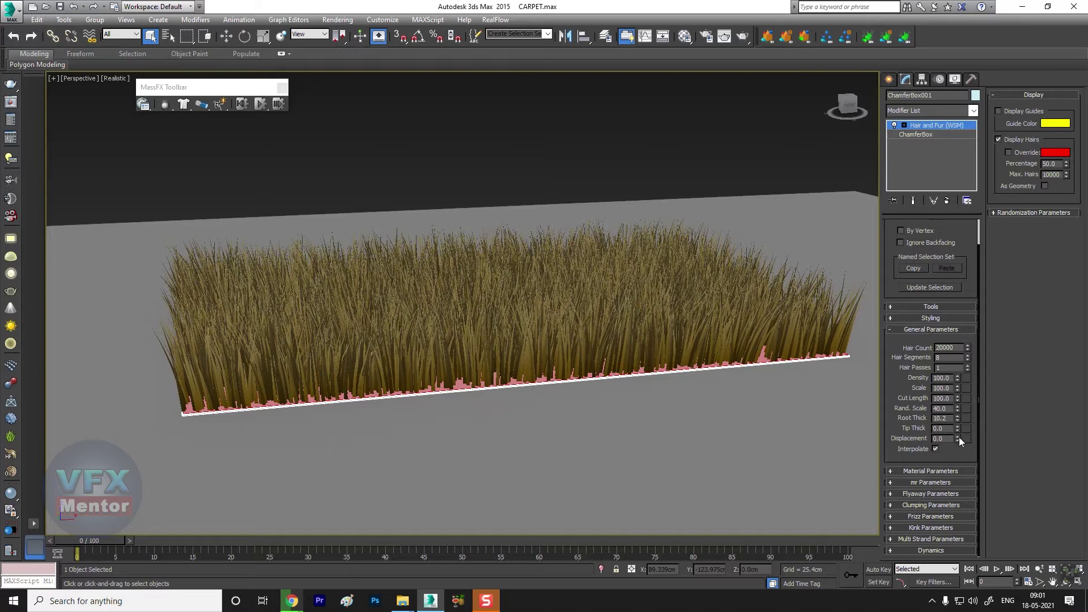
pyautogui.moveTo(957, 429); pyautogui.dragTo(961, 288)
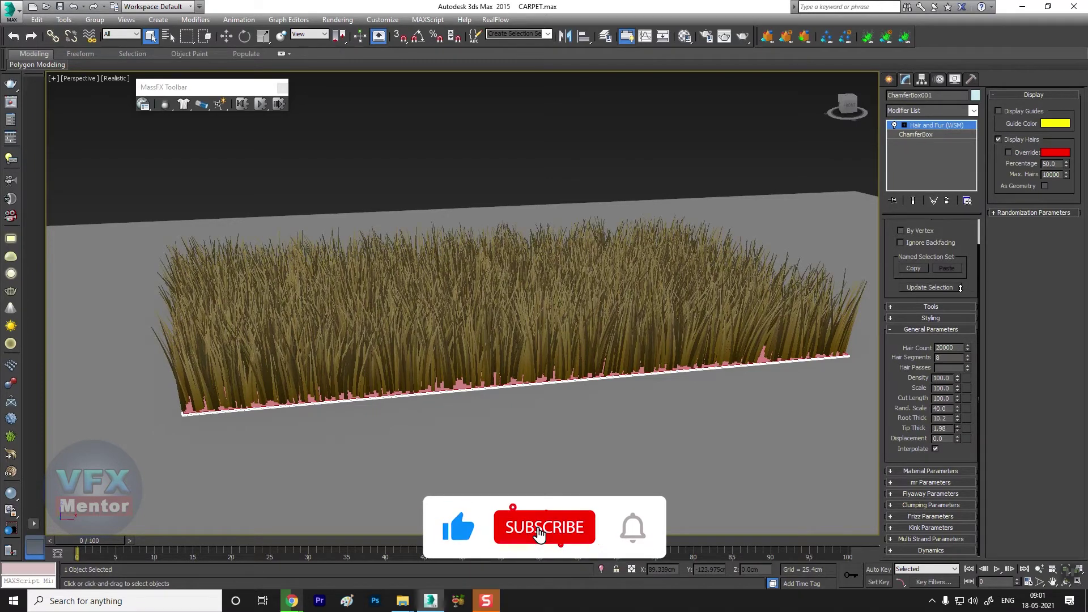
pyautogui.scroll(5, 154, 362)
pyautogui.scroll(-2, 244, 439)
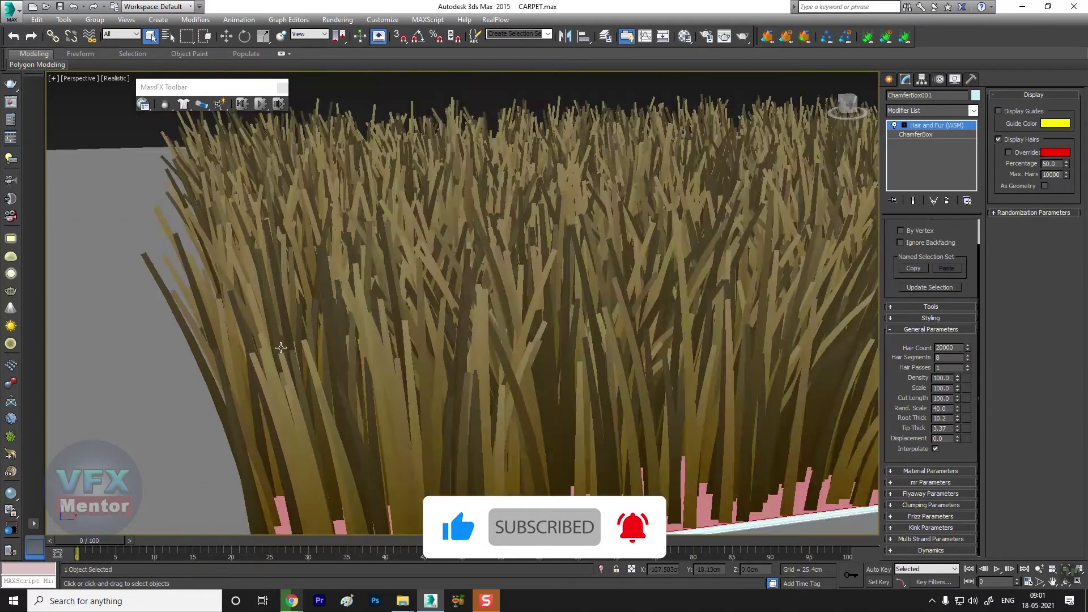
pyautogui.scroll(-2, 244, 439)
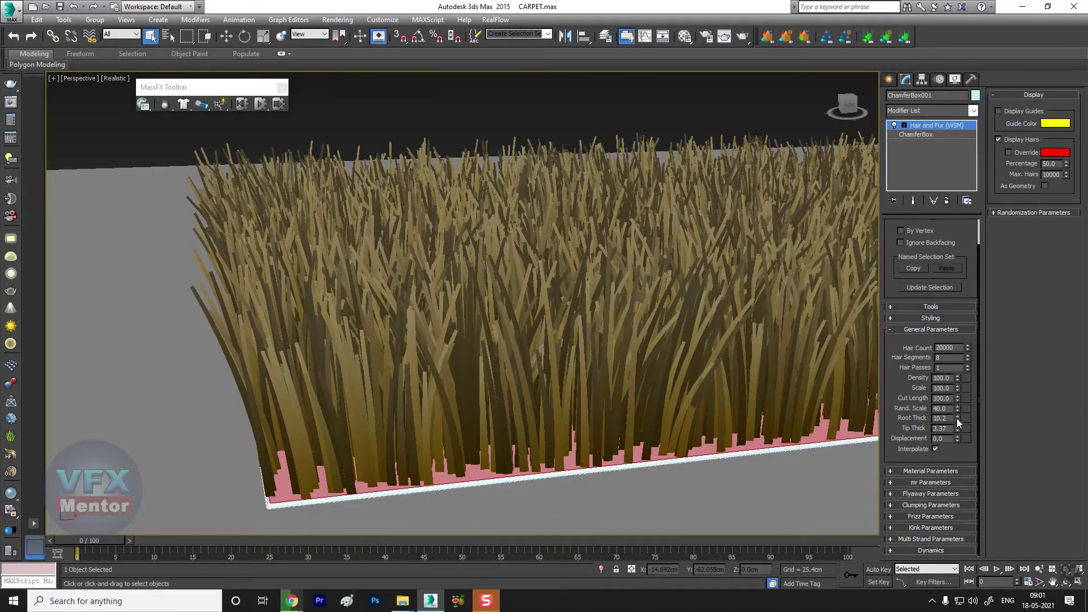
pyautogui.moveTo(959, 441); pyautogui.dragTo(963, 456)
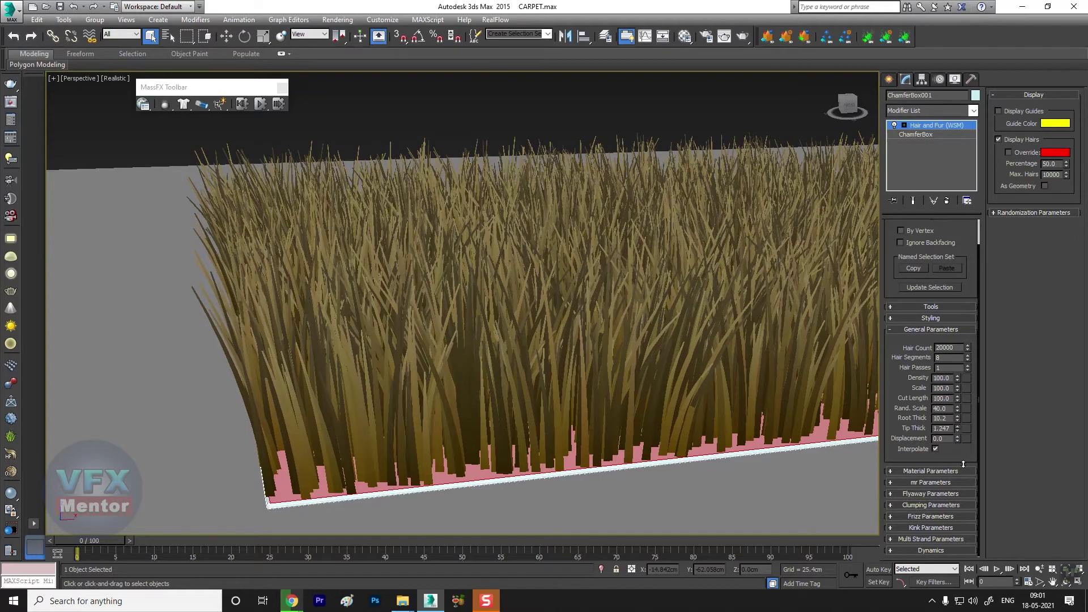
pyautogui.scroll(5, 427, 307)
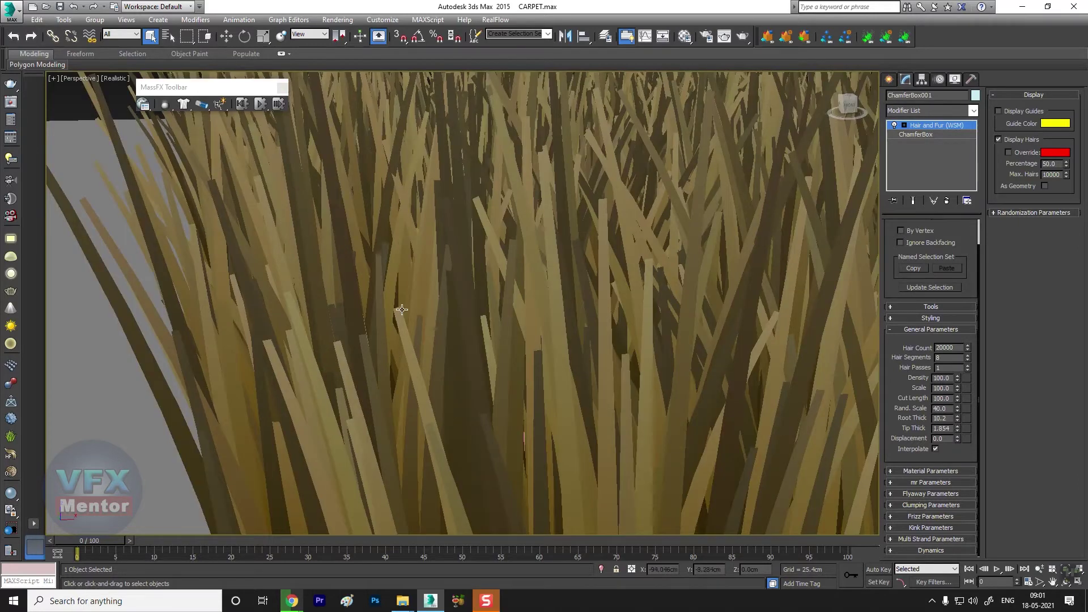
pyautogui.scroll(-5, 402, 309)
pyautogui.scroll(-2, 408, 363)
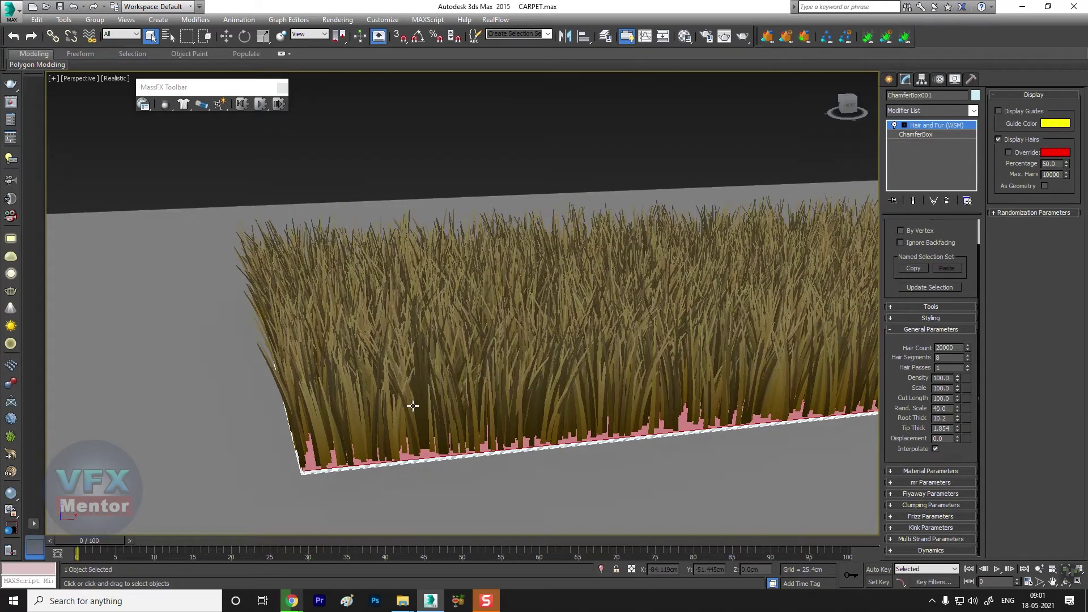
pyautogui.scroll(-3, 412, 406)
pyautogui.moveTo(408, 391)
pyautogui.keyDown('alt'); pyautogui.mouseDown(button='middle')
pyautogui.moveTo(392, 383)
pyautogui.moveTo(376, 401)
pyautogui.moveTo(447, 345)
pyautogui.moveTo(463, 386)
pyautogui.moveTo(505, 378)
pyautogui.moveTo(486, 401)
pyautogui.moveTo(423, 311)
pyautogui.moveTo(422, 340)
pyautogui.mouseUp(button='middle'); pyautogui.keyUp('alt')
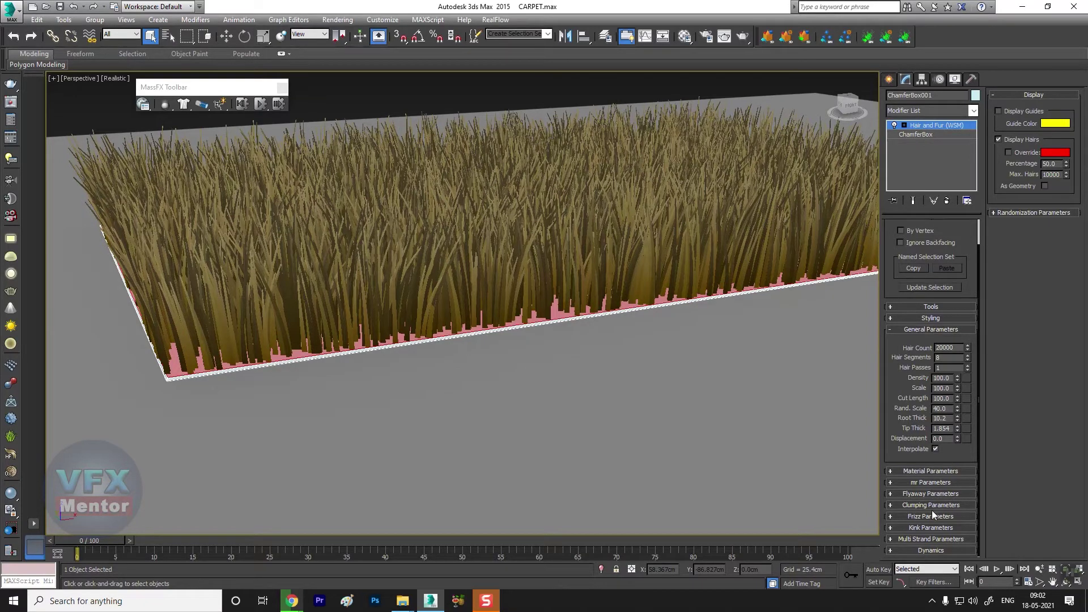
# Expand the Kink and Frizz rollouts and set Kink Root to 0.75.
pyautogui.click(930, 529)
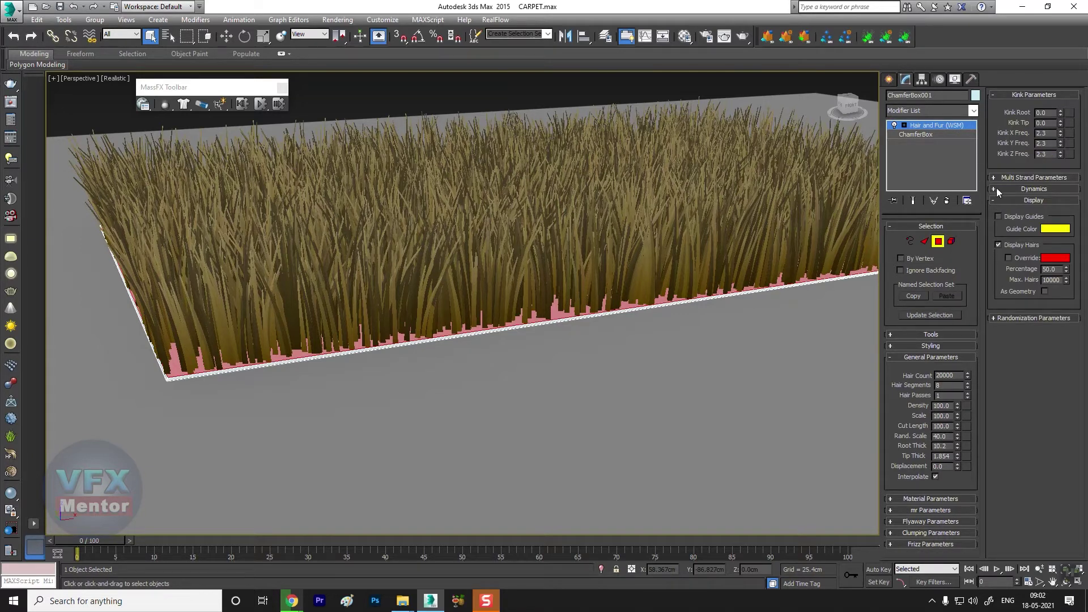
pyautogui.click(933, 543)
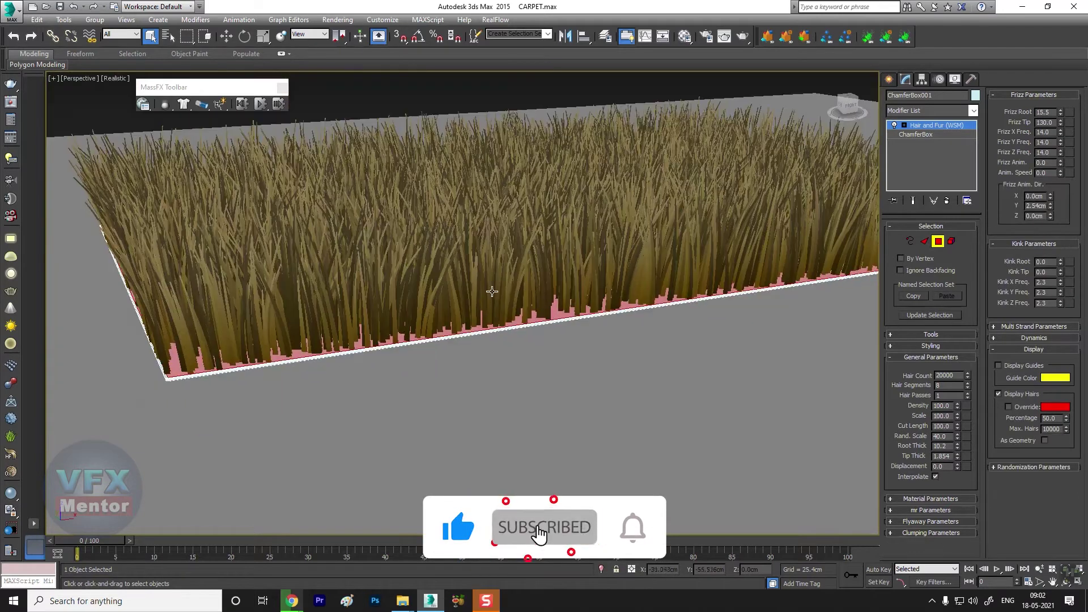
pyautogui.moveTo(1060, 261)
pyautogui.mouseDown()
pyautogui.moveTo(1064, 197)
pyautogui.moveTo(1074, 232)
pyautogui.mouseUp()
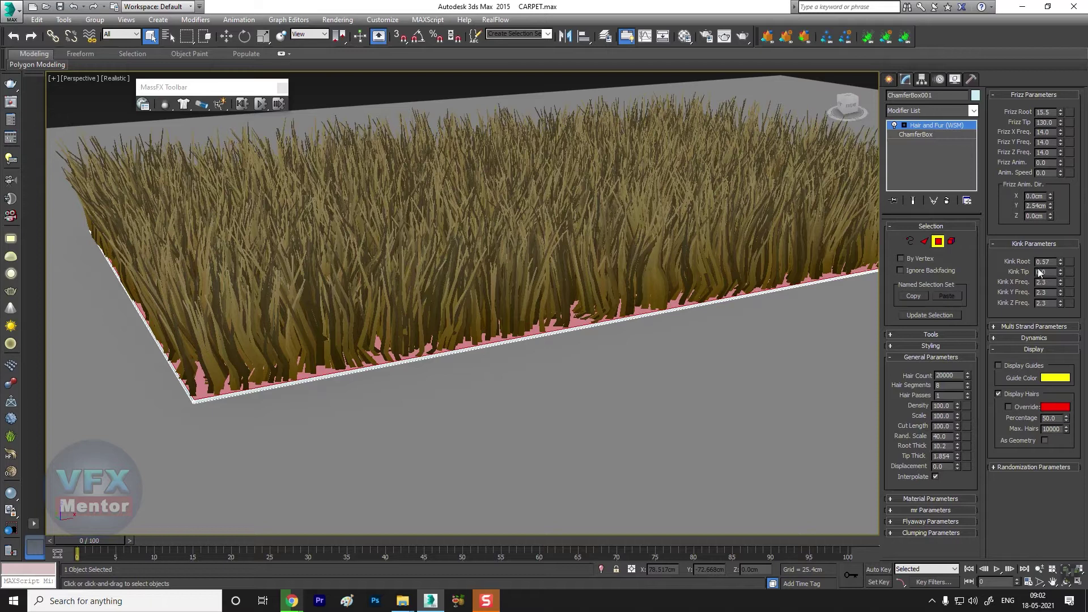
pyautogui.moveTo(1062, 237); pyautogui.dragTo(1065, 233)
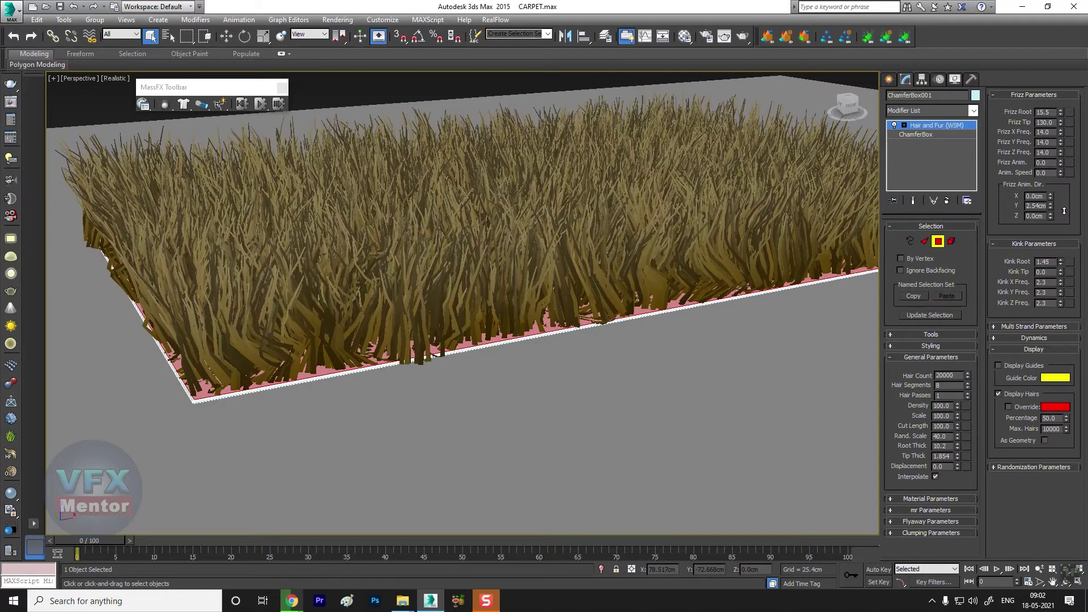
# Set Frizz Tip to 360 and reset Frizz Root back to 0.
pyautogui.moveTo(1061, 126); pyautogui.dragTo(991, 607)
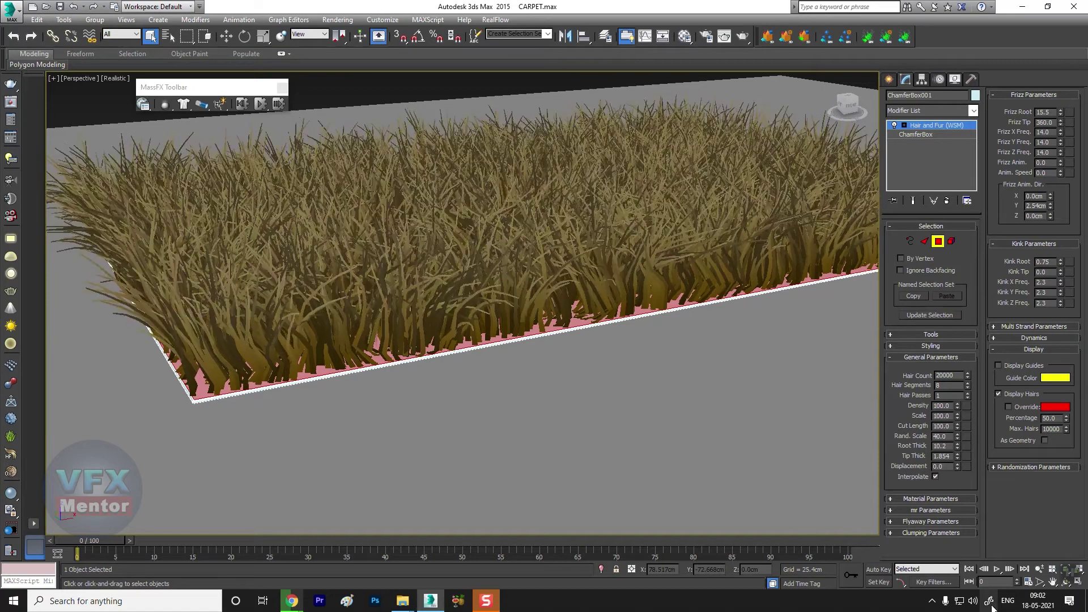
pyautogui.moveTo(1060, 112); pyautogui.dragTo(1060, 65)
pyautogui.moveTo(1060, 112); pyautogui.dragTo(1058, 85)
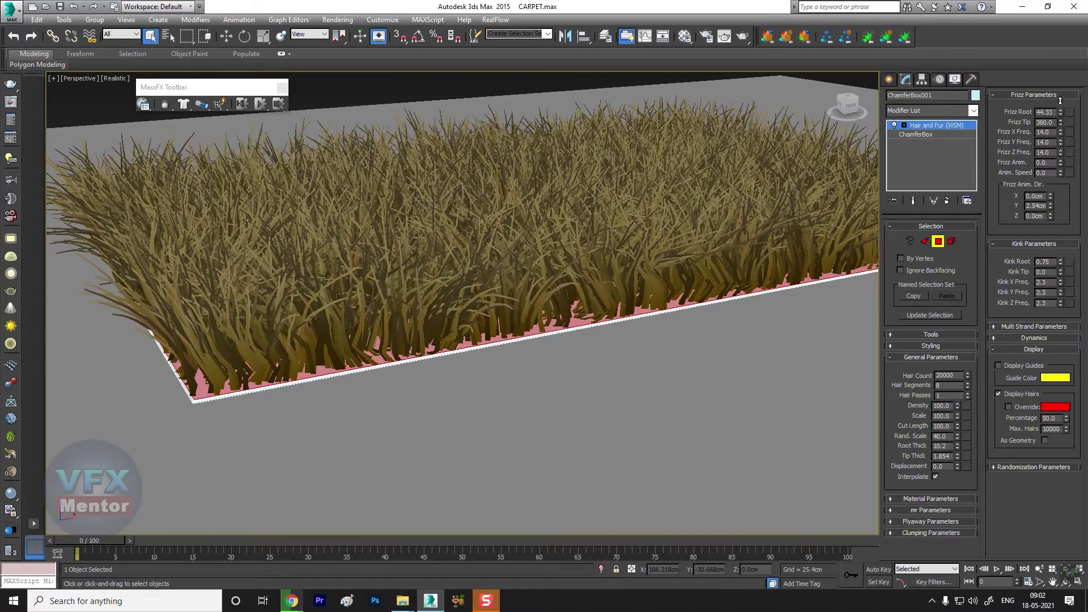
pyautogui.moveTo(1060, 113); pyautogui.dragTo(1051, 44)
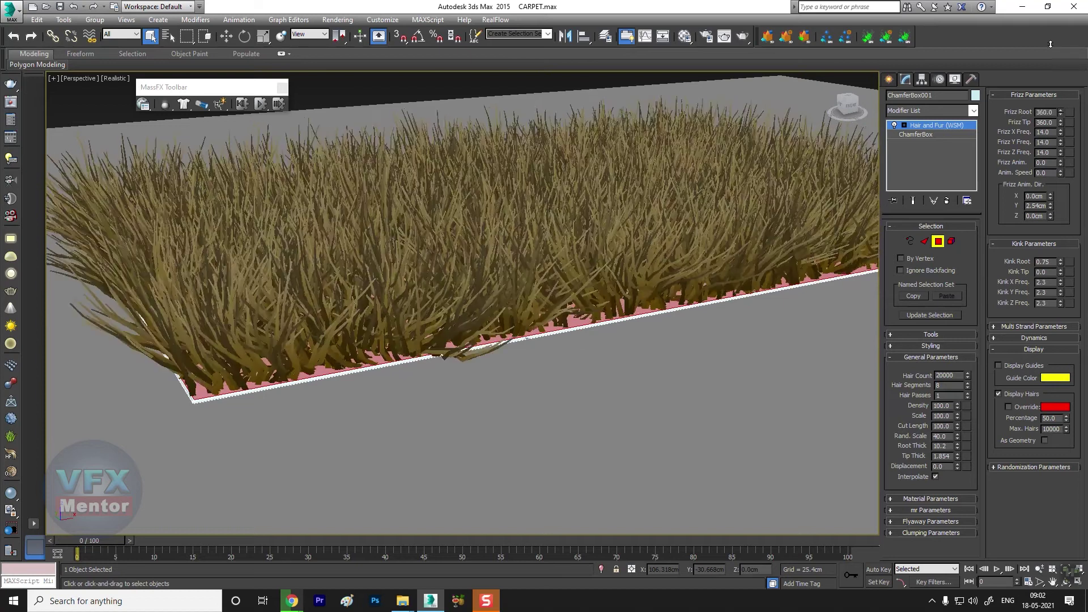
pyautogui.rightClick(1056, 114)
# Drop Hair Segments from 8 to 3 and orbit to inspect the carpet.
pyautogui.scroll(-4, 530, 221)
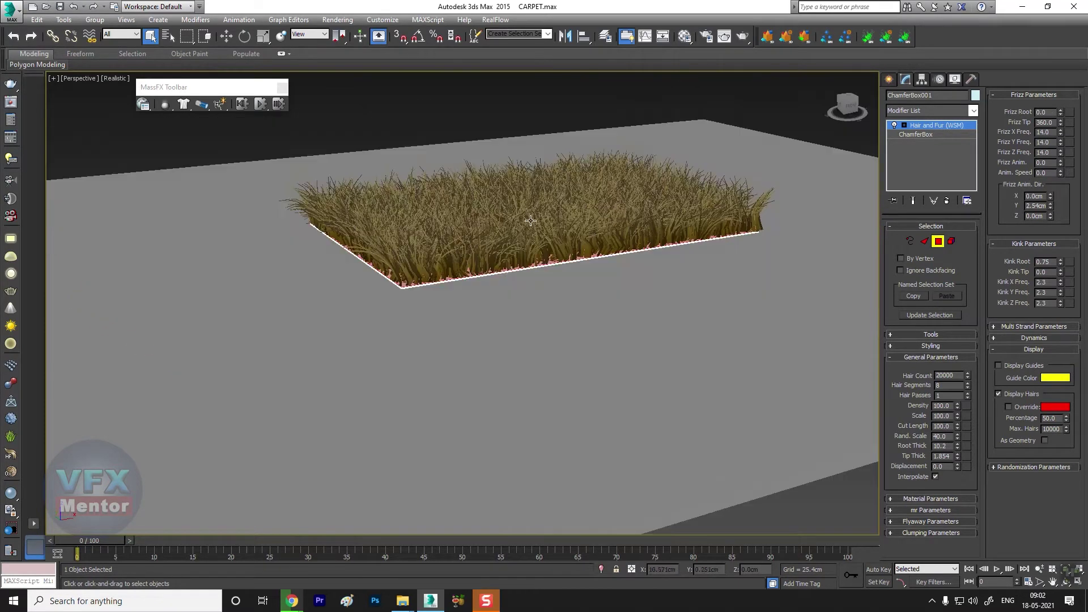
pyautogui.scroll(2, 505, 257)
pyautogui.scroll(2, 508, 260)
pyautogui.scroll(2, 507, 260)
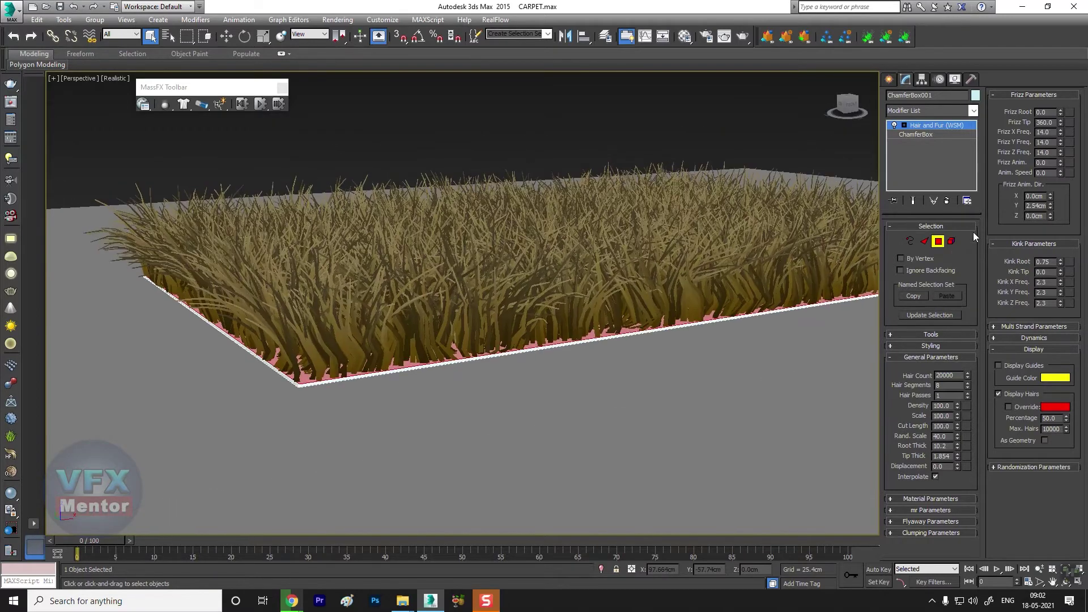
pyautogui.moveTo(968, 387)
pyautogui.mouseDown()
pyautogui.moveTo(976, 421)
pyautogui.moveTo(976, 406)
pyautogui.mouseUp()
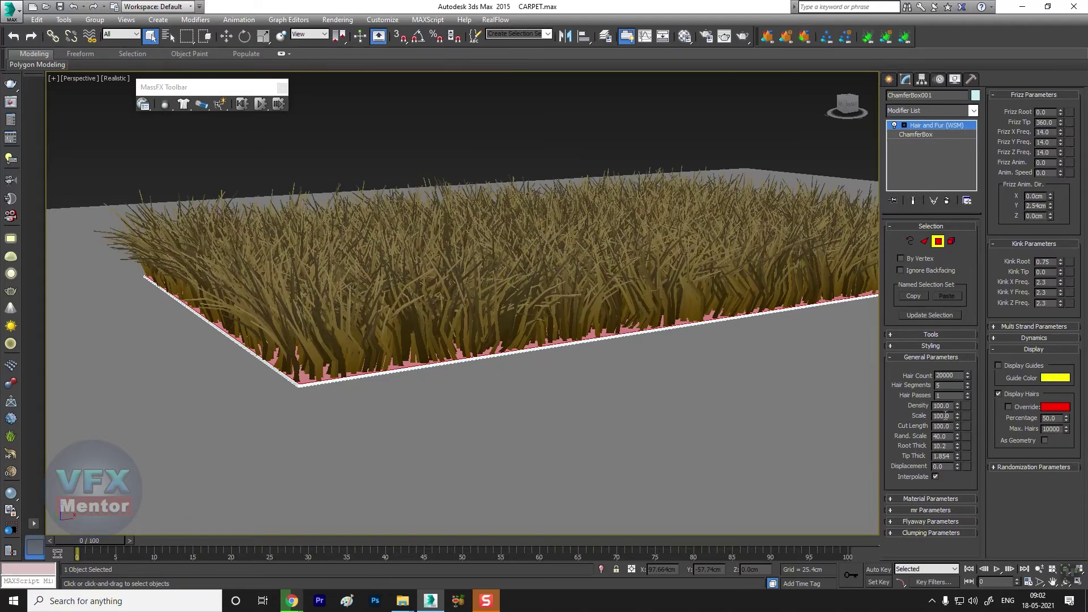
pyautogui.moveTo(593, 389)
pyautogui.keyDown('alt'); pyautogui.mouseDown(button='middle')
pyautogui.moveTo(533, 379)
pyautogui.moveTo(678, 327)
pyautogui.mouseUp(button='middle'); pyautogui.keyUp('alt')
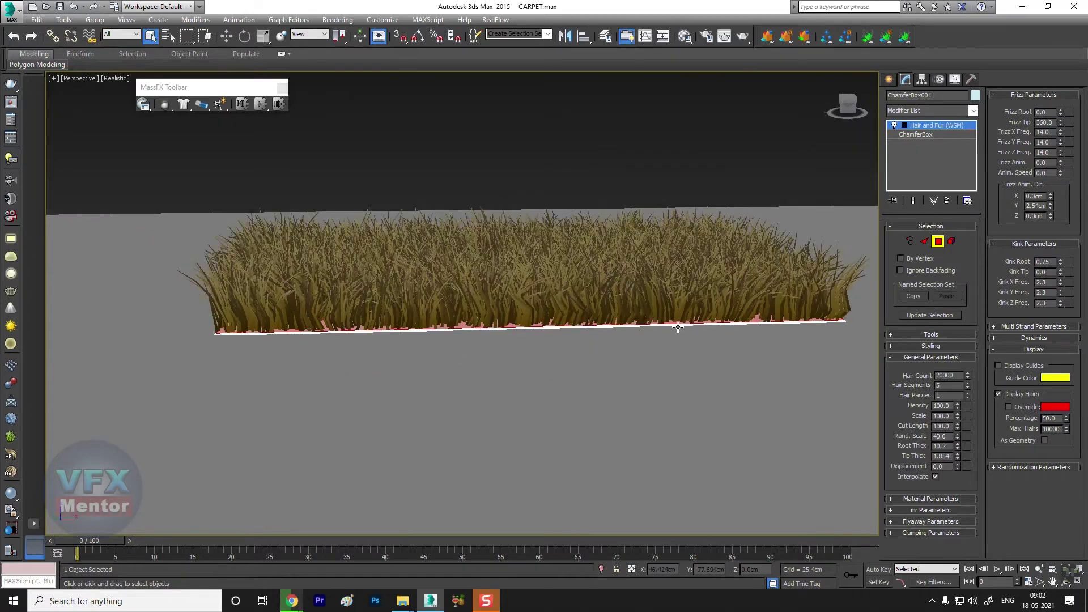
pyautogui.moveTo(513, 336)
pyautogui.keyDown('alt'); pyautogui.mouseDown(button='middle')
pyautogui.moveTo(406, 392)
pyautogui.moveTo(440, 404)
pyautogui.moveTo(570, 383)
pyautogui.mouseUp(button='middle'); pyautogui.keyUp('alt')
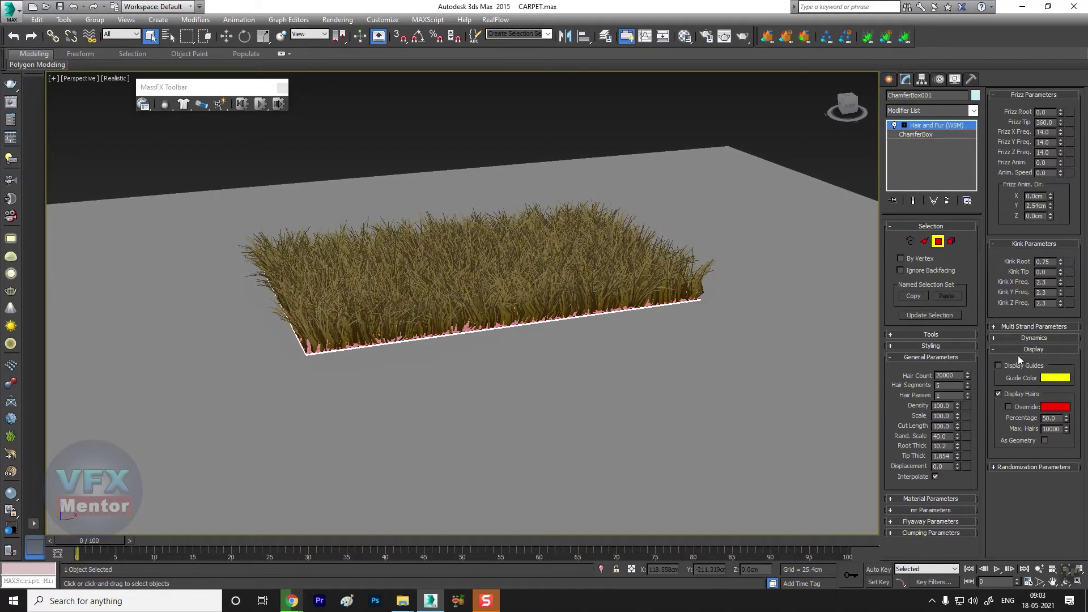
# Turn on Live hair dynamics and raise Gravity to 5.65 to preview drooping.
pyautogui.click(1034, 339)
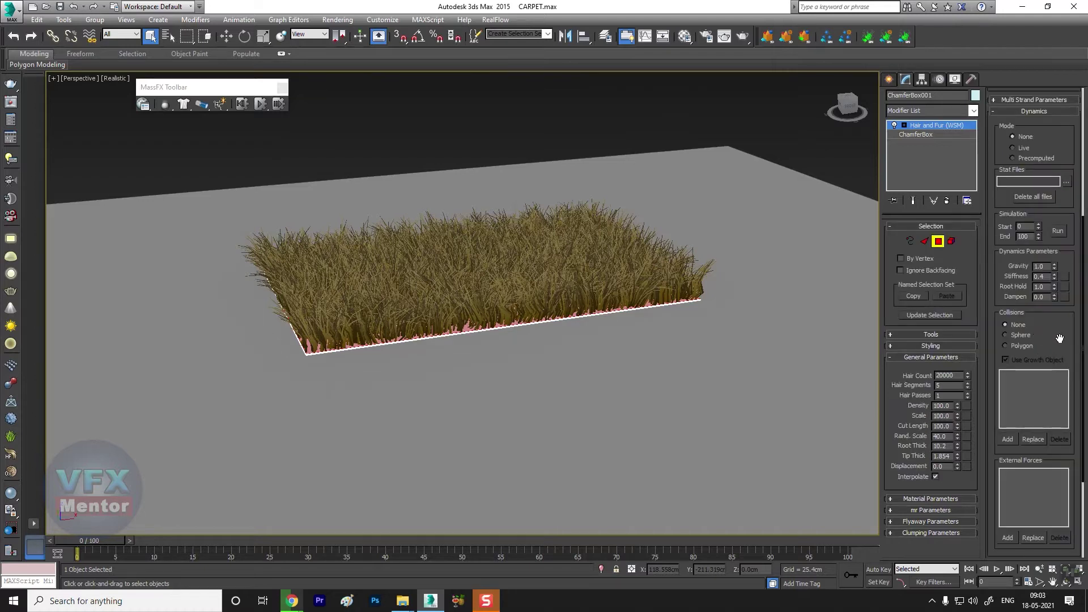
pyautogui.moveTo(1060, 338); pyautogui.dragTo(1059, 364)
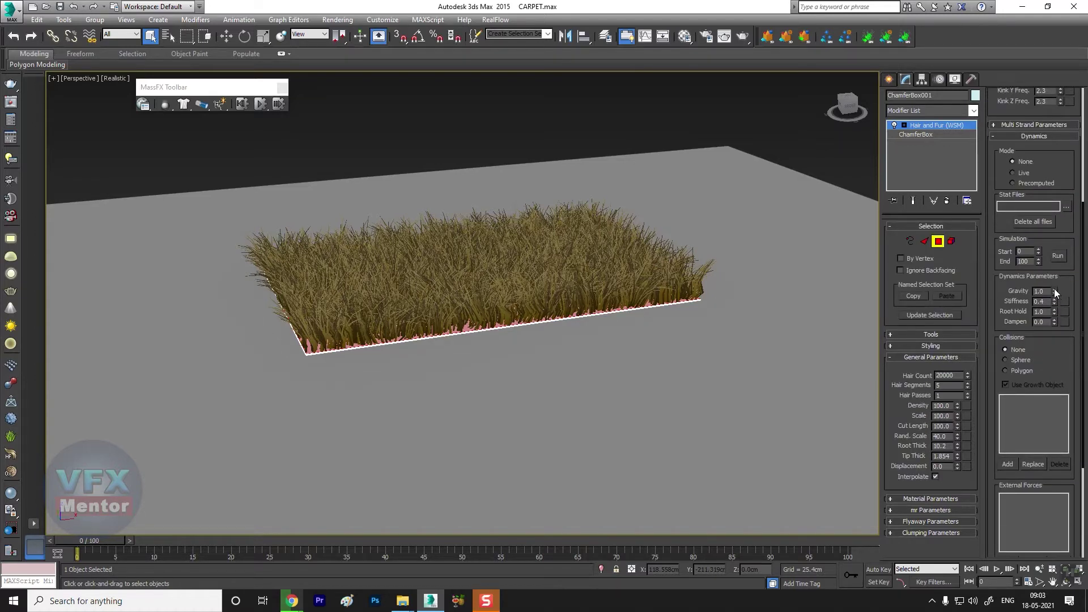
pyautogui.moveTo(1054, 288); pyautogui.dragTo(1058, 198)
pyautogui.hotkey('ctrl', 'z')
pyautogui.click(1022, 174)
pyautogui.scroll(5, 446, 363)
pyautogui.scroll(-4, 447, 346)
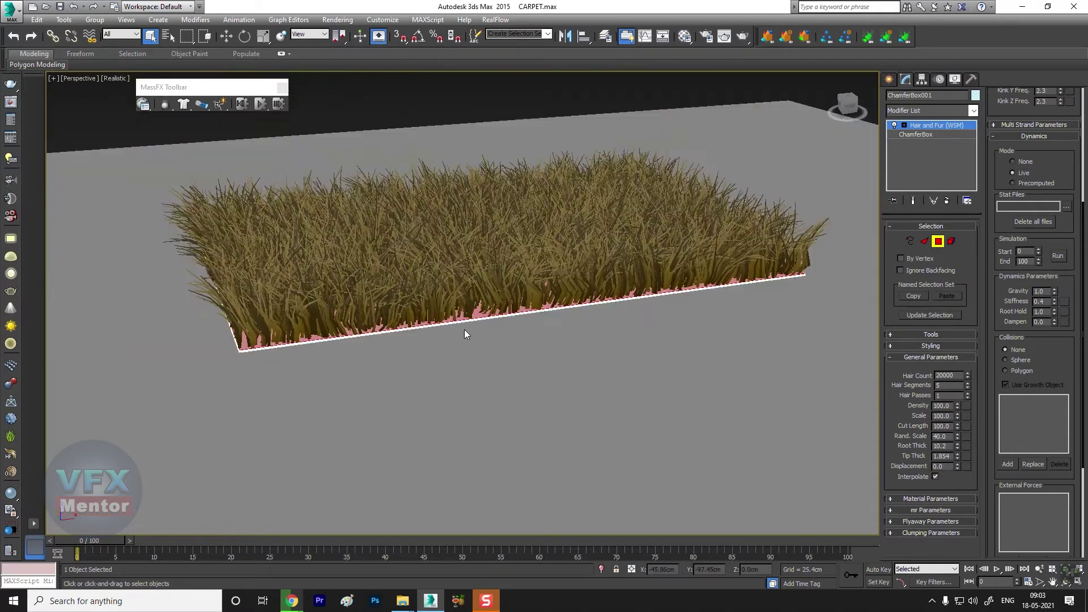
pyautogui.scroll(-1, 471, 329)
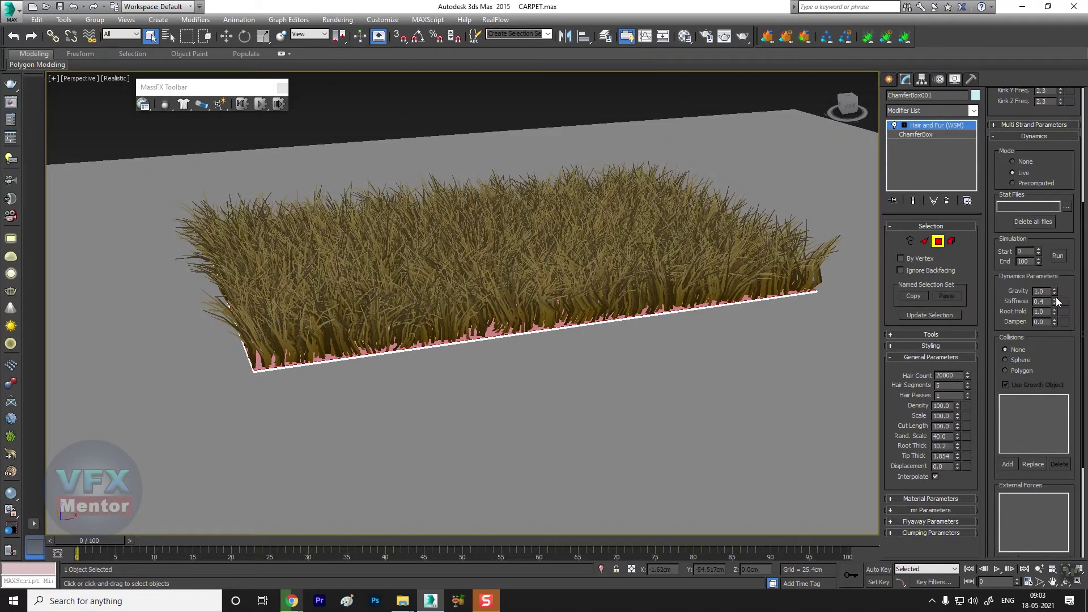
pyautogui.moveTo(1054, 224); pyautogui.dragTo(1049, 34)
pyautogui.moveTo(433, 272)
pyautogui.keyDown('alt'); pyautogui.mouseDown(button='middle')
pyautogui.moveTo(432, 327)
pyautogui.moveTo(436, 244)
pyautogui.mouseUp(button='middle'); pyautogui.keyUp('alt')
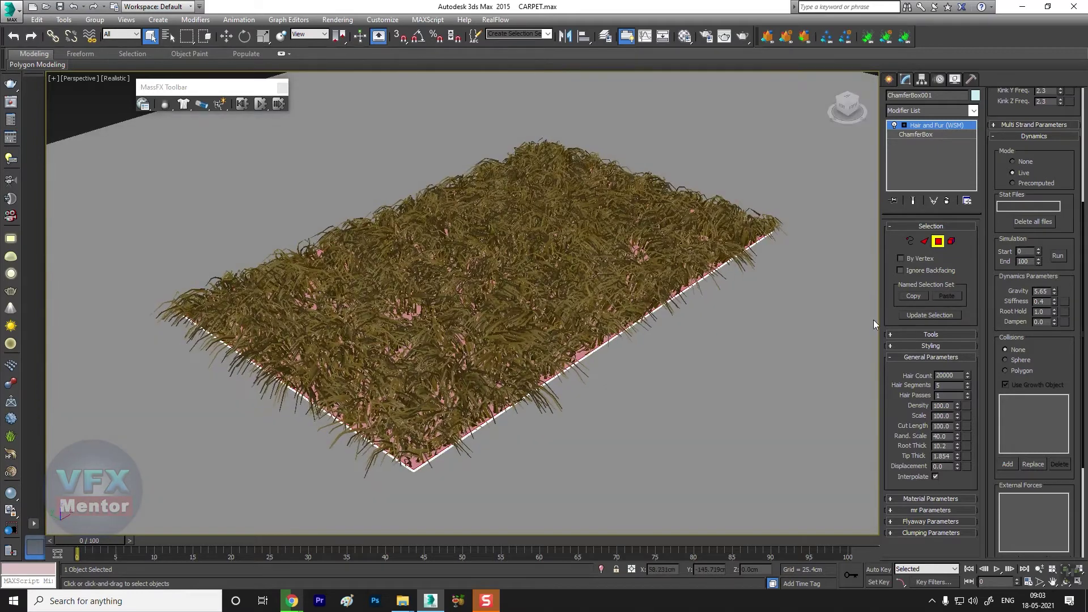
# Try Precomputed mode, return to Live, then set dynamics Mode to None.
pyautogui.click(1027, 184)
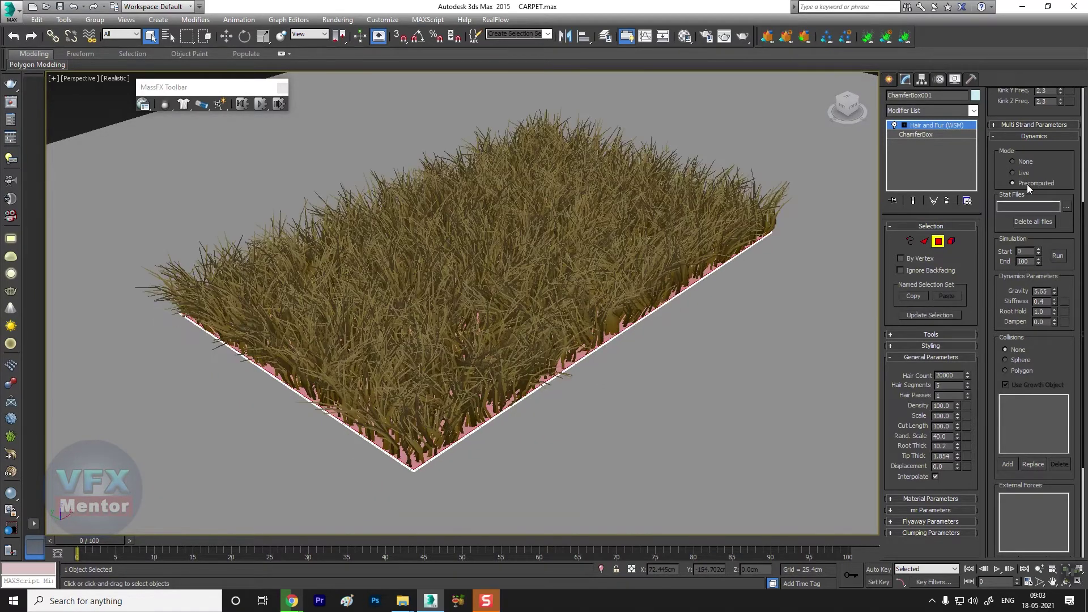
pyautogui.click(1019, 171)
pyautogui.keyDown('alt'); pyautogui.moveTo(548, 397); pyautogui.dragTo(487, 371, button='middle'); pyautogui.keyUp('alt')
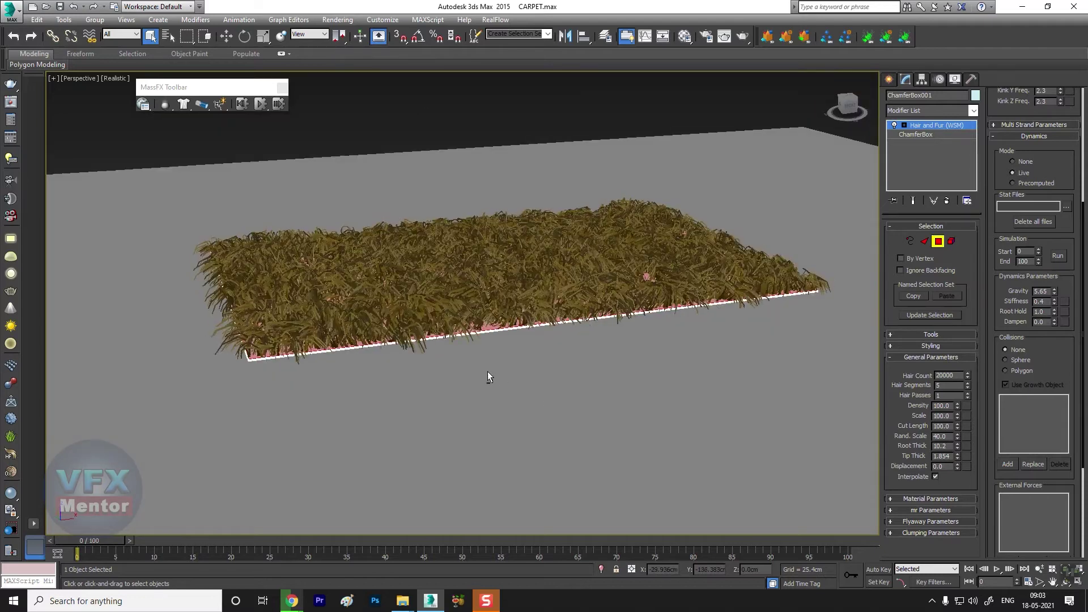
pyautogui.scroll(5, 435, 333)
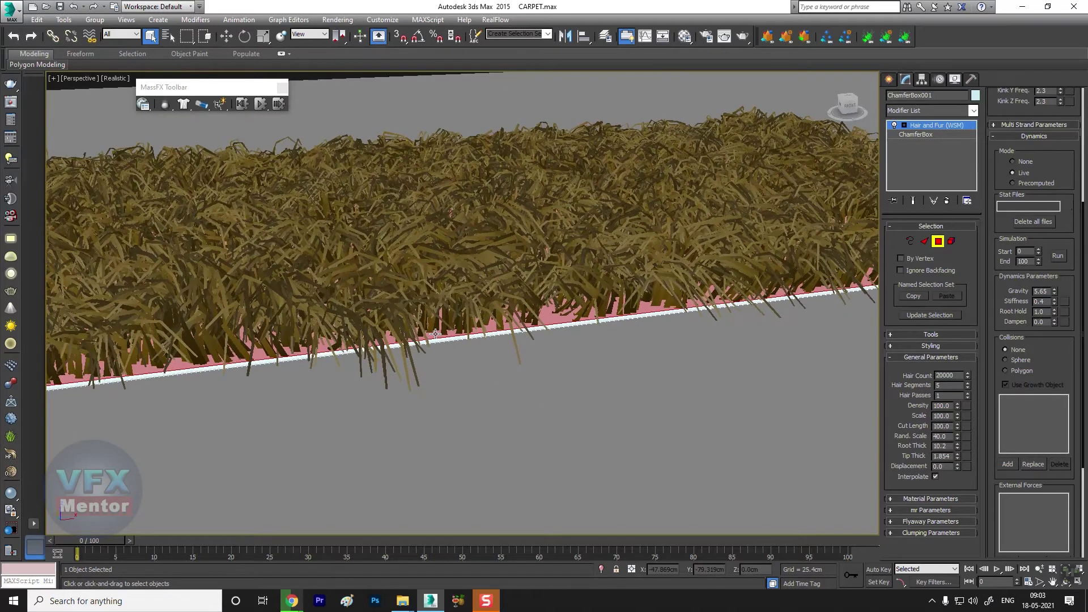
pyautogui.scroll(-3, 504, 341)
pyautogui.scroll(-2, 466, 349)
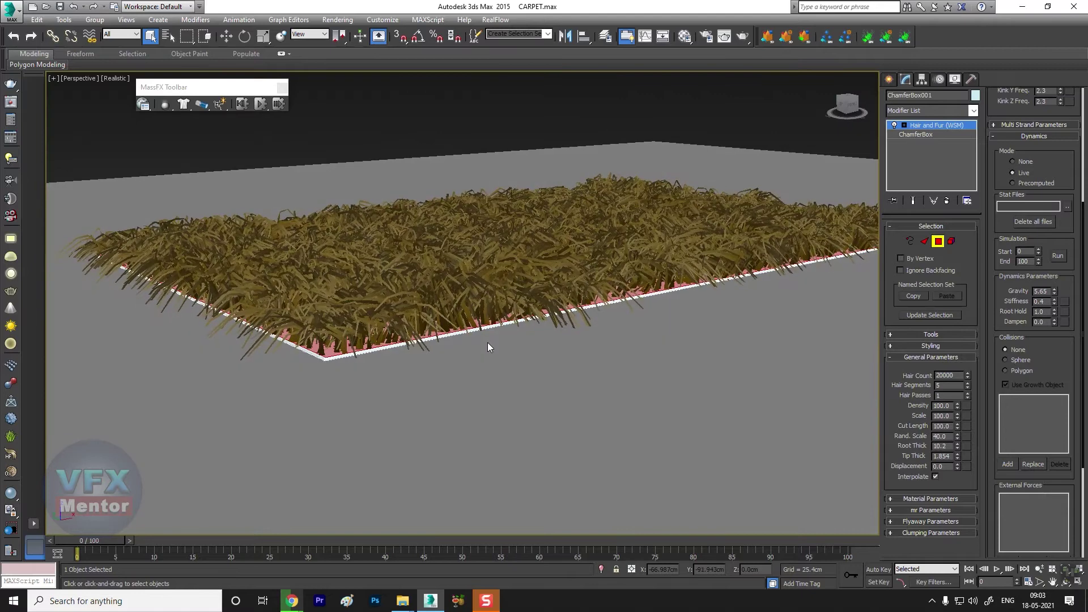
pyautogui.keyDown('alt'); pyautogui.moveTo(488, 343); pyautogui.dragTo(491, 345, button='middle'); pyautogui.keyUp('alt')
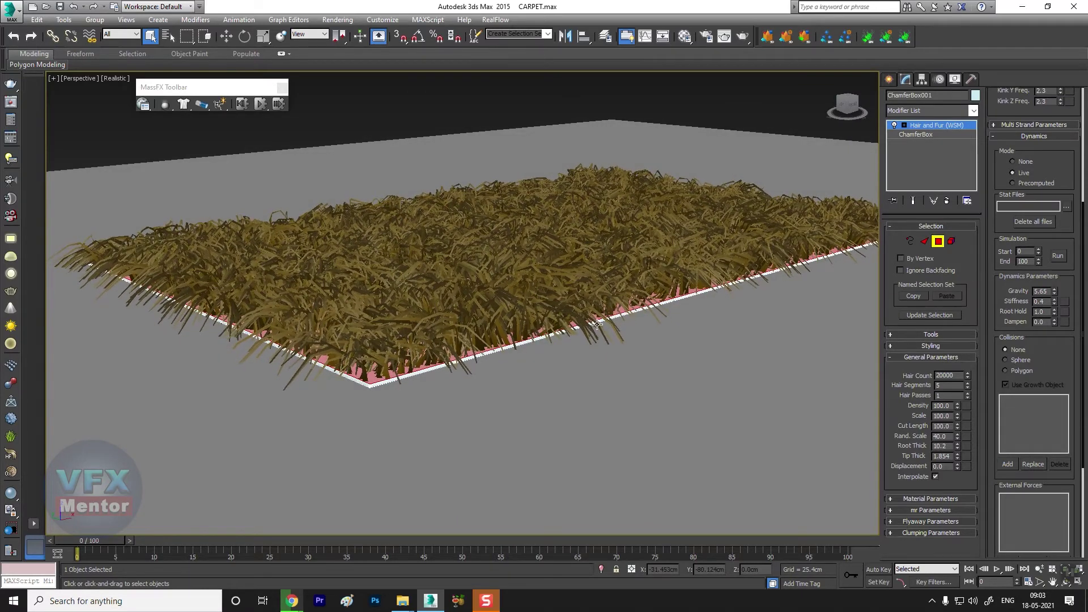
pyautogui.click(1026, 162)
pyautogui.scroll(-3, 608, 373)
pyautogui.keyDown('alt'); pyautogui.moveTo(564, 405); pyautogui.dragTo(584, 424, button='middle'); pyautogui.keyUp('alt')
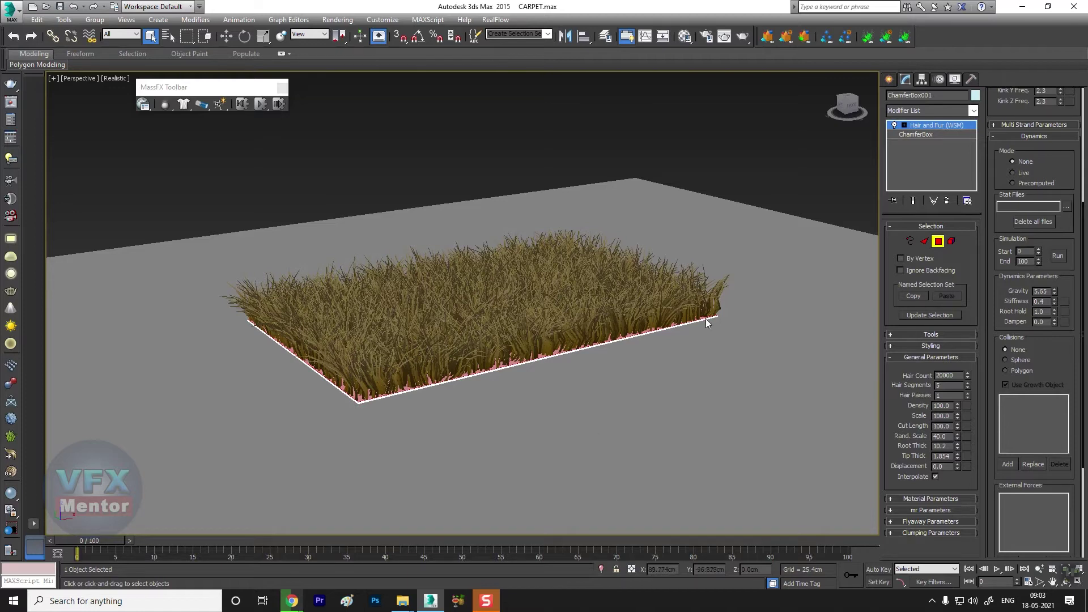
# Create a Gravity space-warp force behind the carpet.
pyautogui.click(891, 80)
pyautogui.click(962, 97)
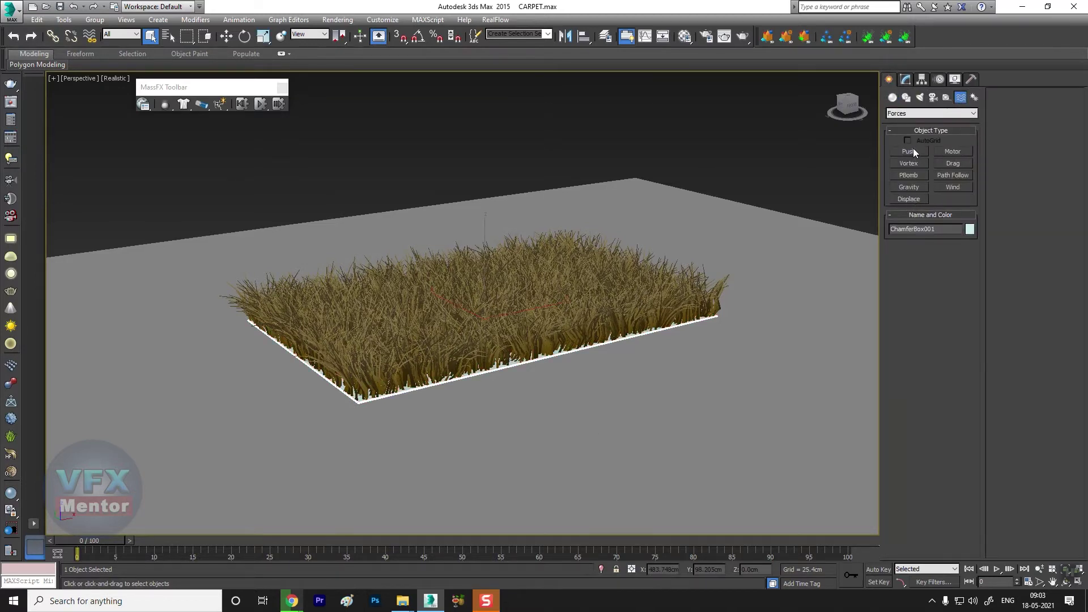
pyautogui.click(909, 187)
pyautogui.moveTo(775, 204); pyautogui.dragTo(804, 179)
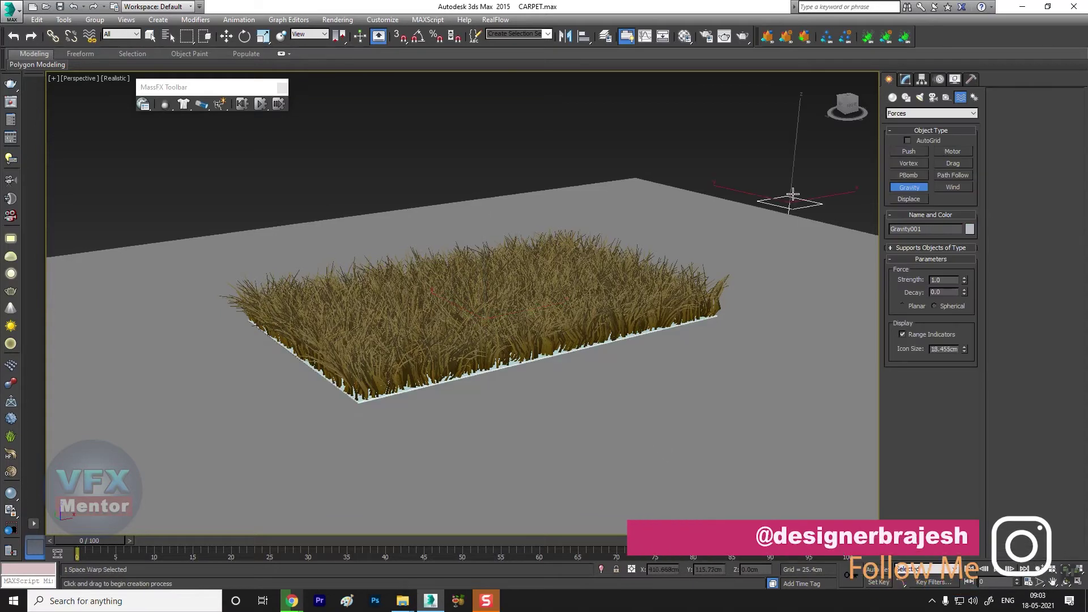
pyautogui.scroll(-5, 804, 180)
pyautogui.keyDown('alt'); pyautogui.moveTo(765, 316); pyautogui.dragTo(632, 391, button='middle'); pyautogui.keyUp('alt')
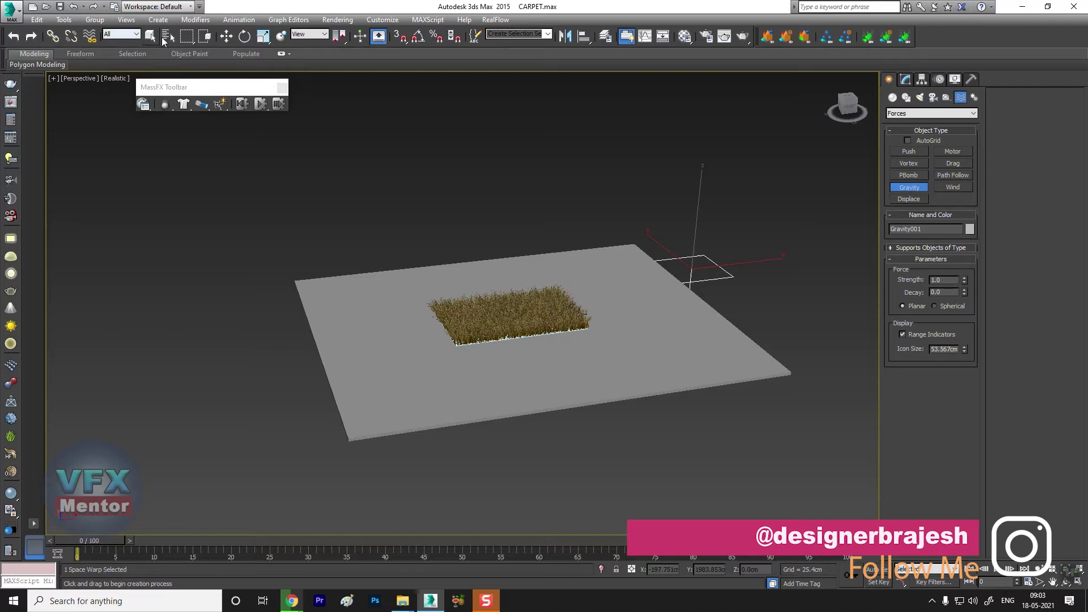
# Add Gravity001 as an external force on the carpet's hair dynamics.
pyautogui.click(226, 37)
pyautogui.click(510, 314)
pyautogui.click(906, 79)
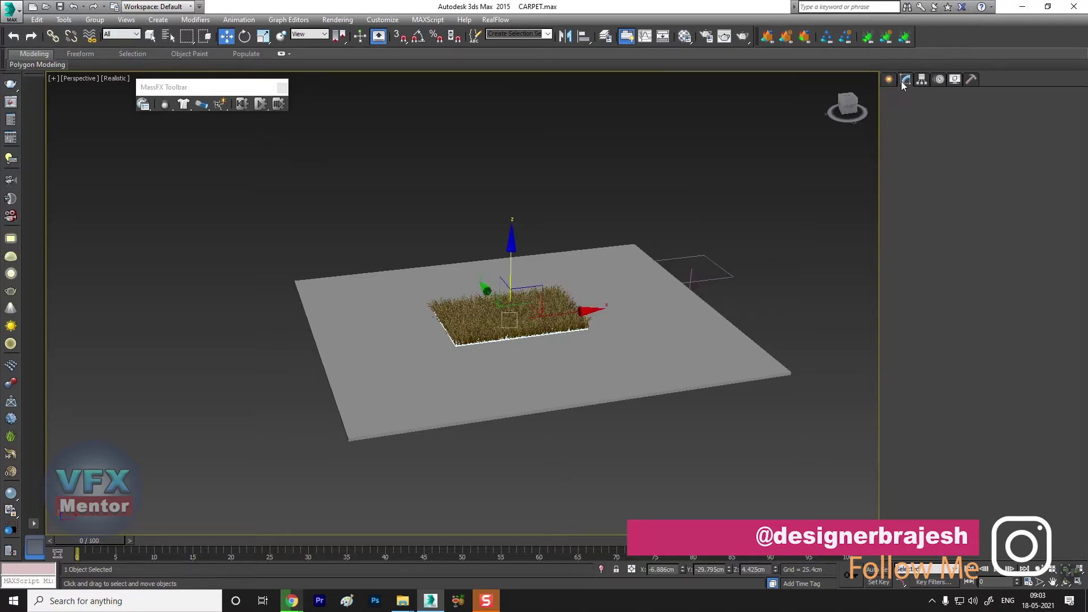
pyautogui.scroll(-5, 1023, 462)
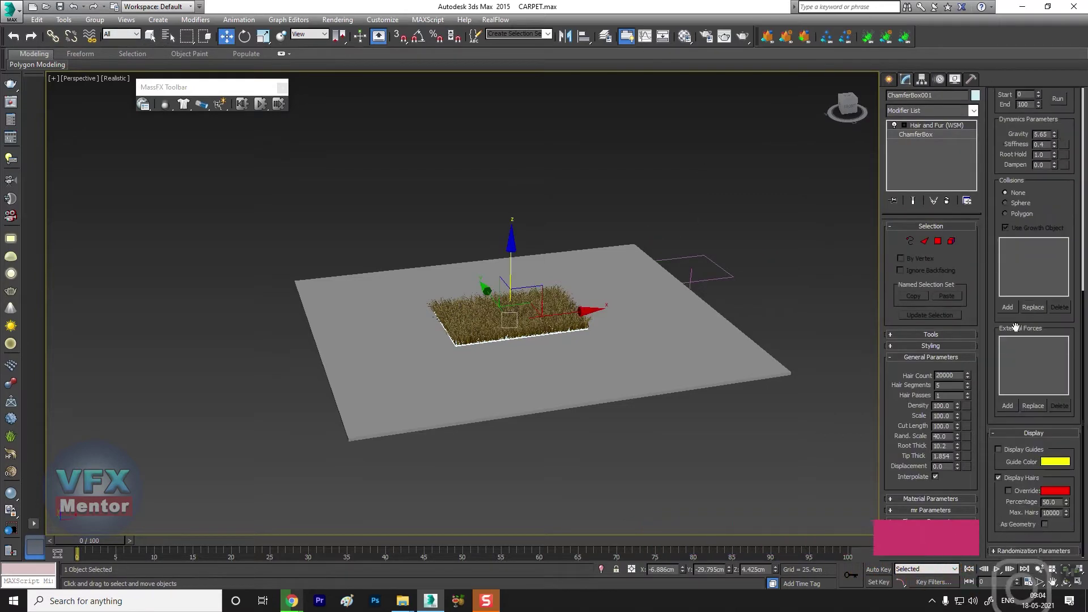
pyautogui.click(1007, 405)
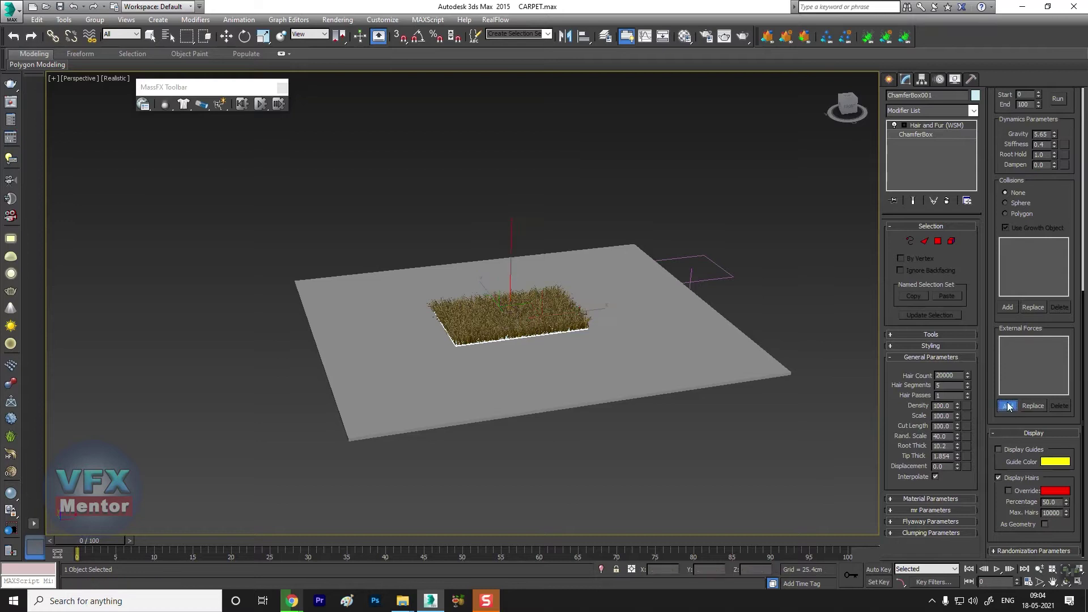
pyautogui.click(725, 278)
# Set the hair dynamics Gravity to 7.402.
pyautogui.scroll(4, 588, 320)
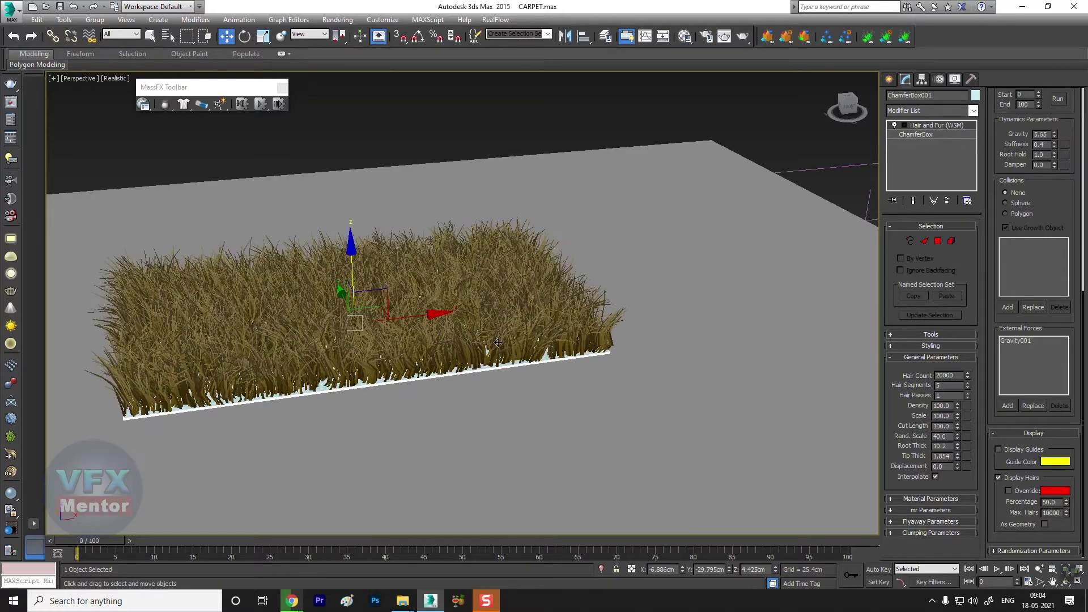
pyautogui.scroll(1, 572, 362)
pyautogui.scroll(1, 561, 391)
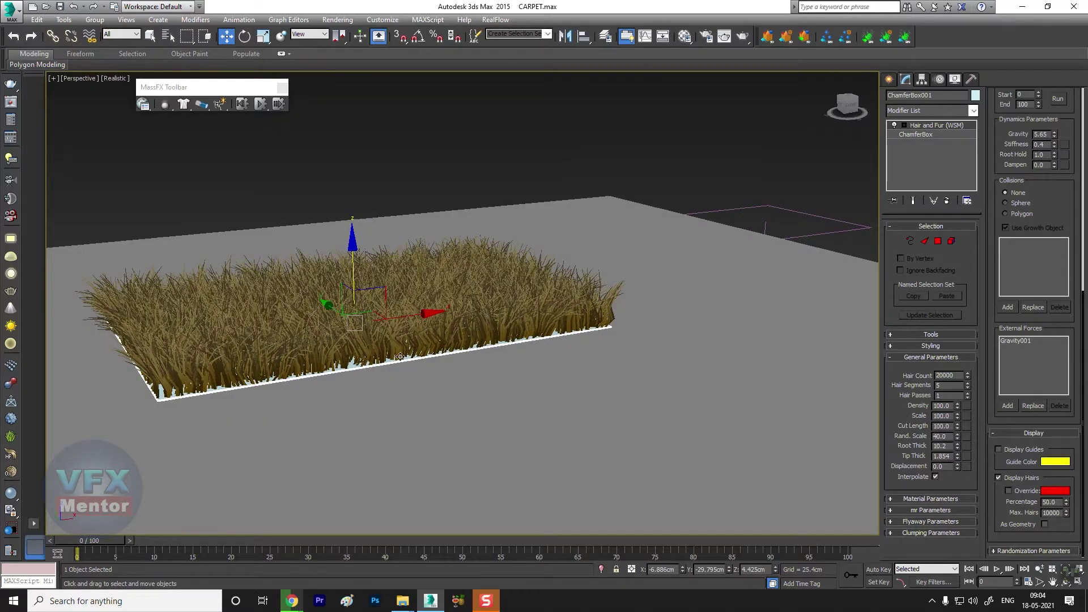
pyautogui.moveTo(400, 357); pyautogui.dragTo(428, 398, button='middle')
pyautogui.moveTo(1008, 184); pyautogui.dragTo(1070, 355)
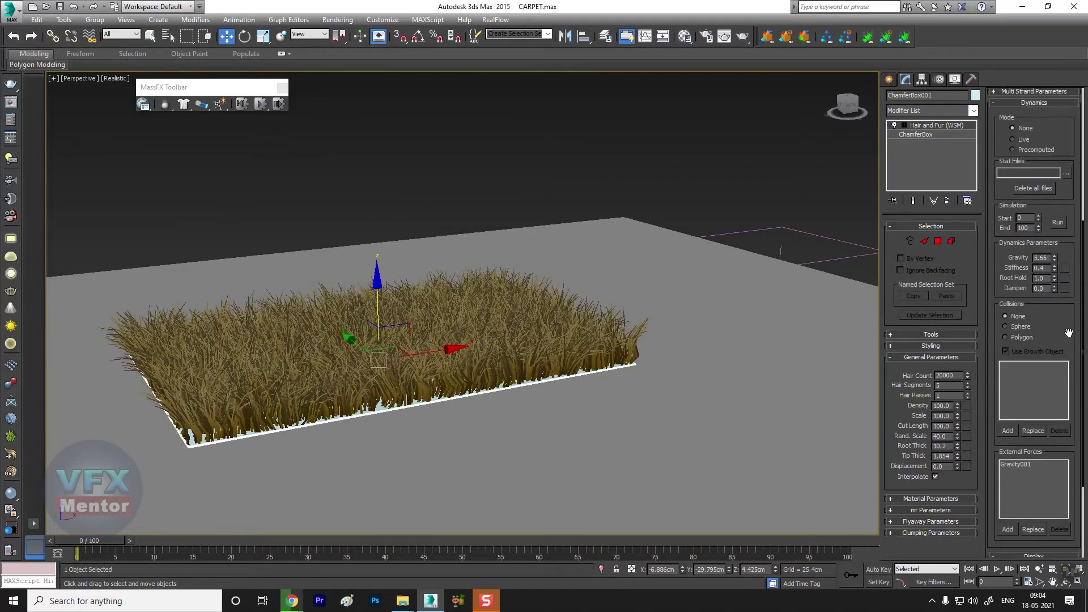
pyautogui.moveTo(1054, 280); pyautogui.dragTo(1054, 300)
# Reframe the view to inspect the carpet strands flattened by live dynamics.
pyautogui.scroll(3, 357, 352)
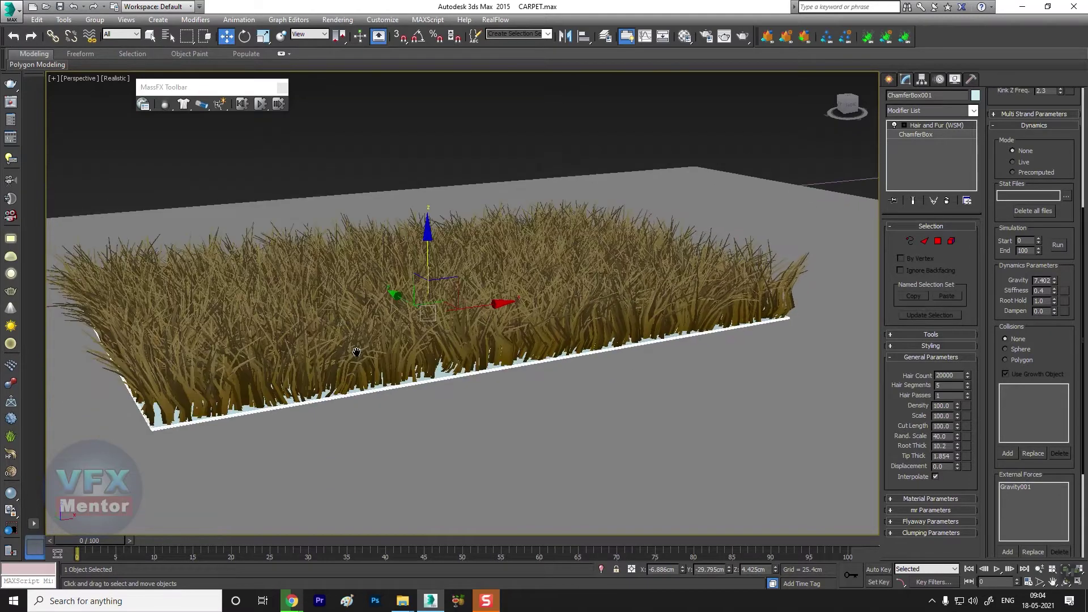
pyautogui.moveTo(357, 352); pyautogui.dragTo(398, 304, button='middle')
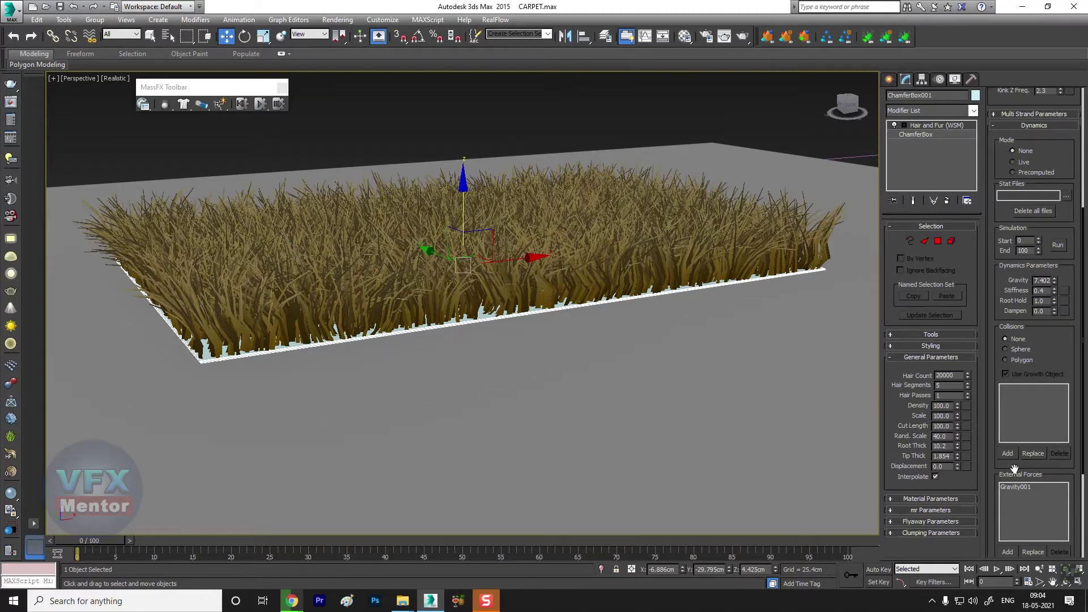
pyautogui.moveTo(1014, 468); pyautogui.dragTo(1015, 319)
pyautogui.scroll(2, 998, 187)
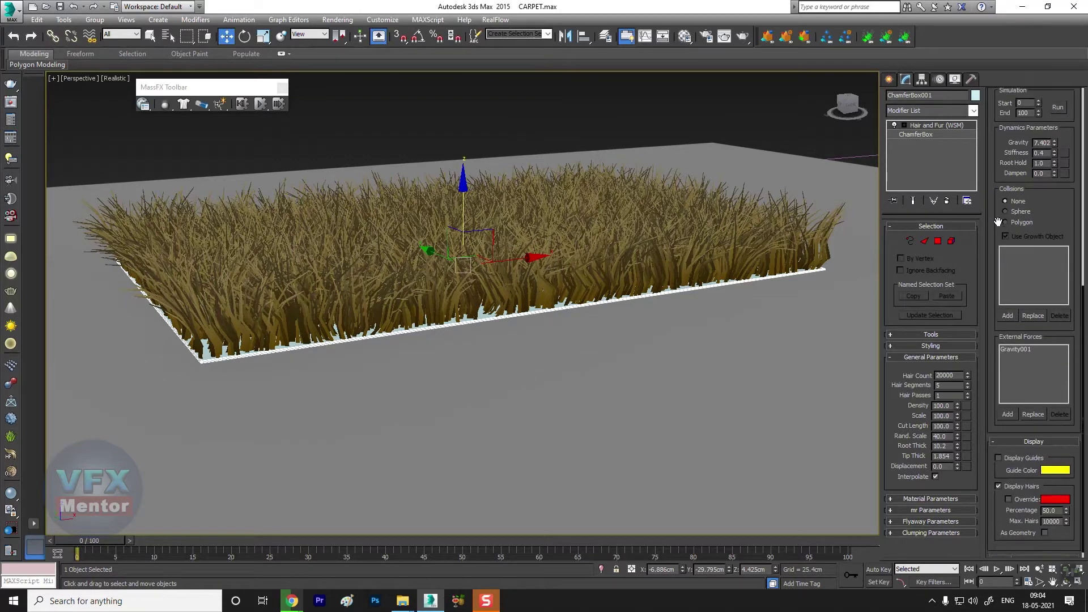
pyautogui.scroll(3, 1015, 227)
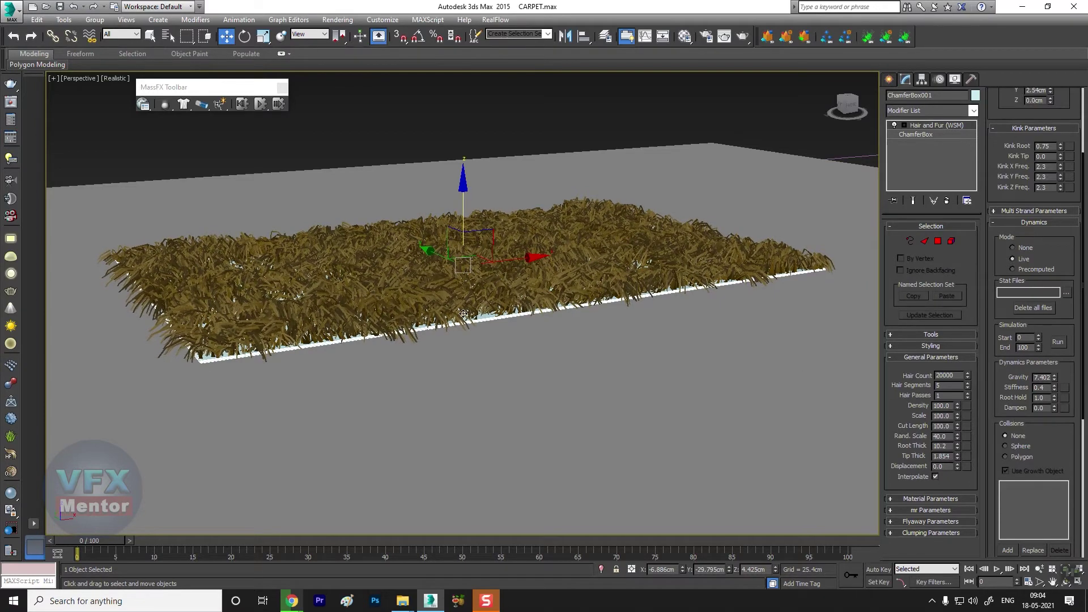
pyautogui.scroll(3, 464, 313)
pyautogui.moveTo(463, 313)
pyautogui.keyDown('alt'); pyautogui.mouseDown(button='middle')
pyautogui.moveTo(455, 343)
pyautogui.moveTo(456, 317)
pyautogui.mouseUp(button='middle'); pyautogui.keyUp('alt')
pyautogui.scroll(2, 454, 342)
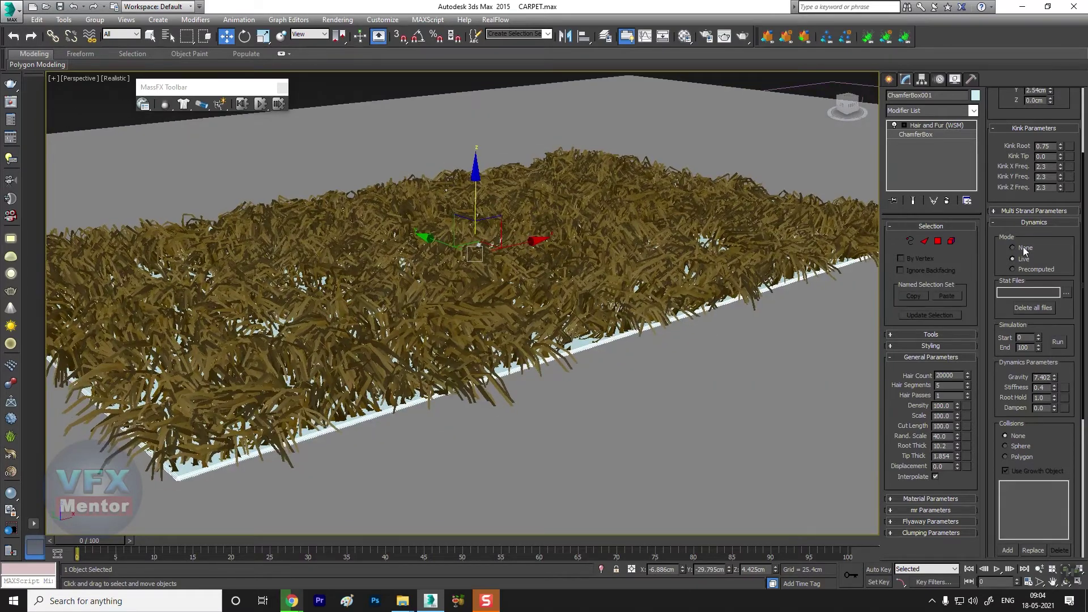
# Set hair Dynamics Mode to None, reduce Scale to 54, and expand Flyaway Parameters.
pyautogui.click(1025, 249)
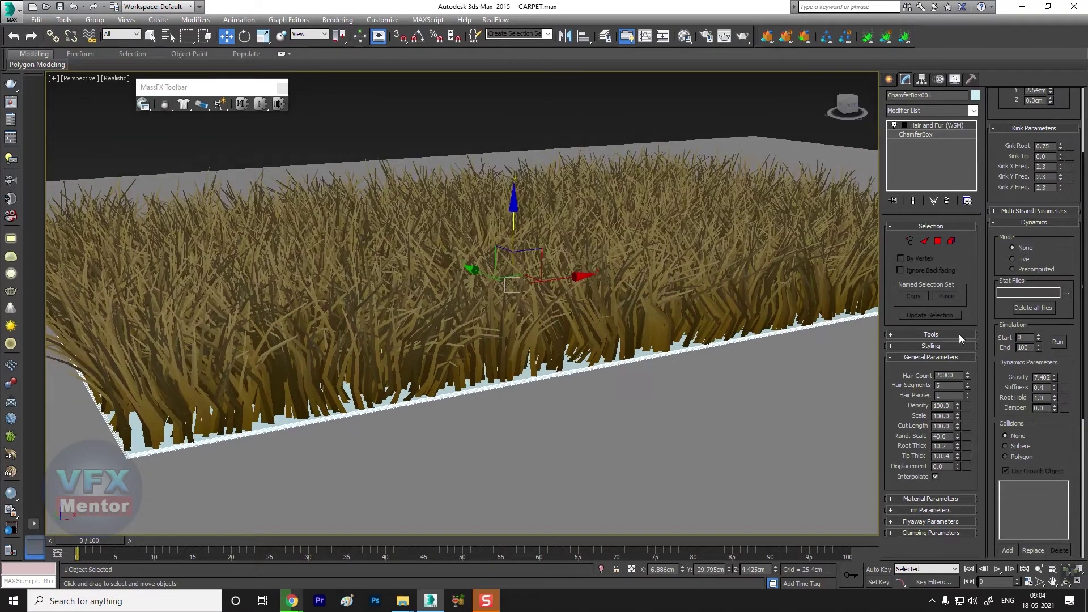
pyautogui.moveTo(956, 417)
pyautogui.mouseDown()
pyautogui.moveTo(966, 466)
pyautogui.moveTo(966, 443)
pyautogui.mouseUp()
pyautogui.keyDown('alt'); pyautogui.moveTo(867, 430); pyautogui.dragTo(871, 422, button='middle'); pyautogui.keyUp('alt')
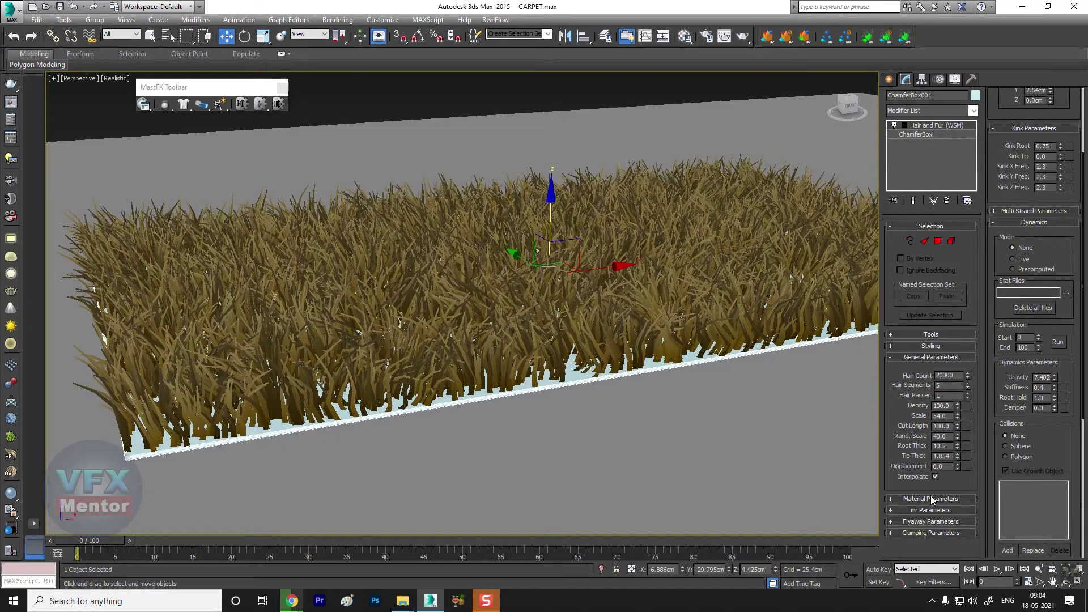
pyautogui.click(942, 521)
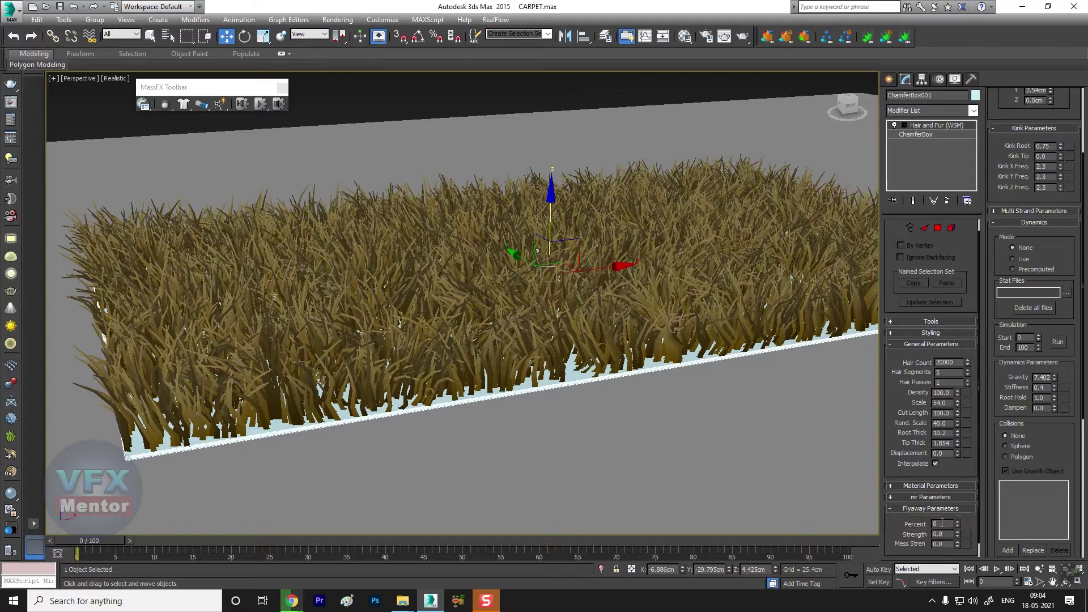
pyautogui.moveTo(893, 527); pyautogui.dragTo(894, 511)
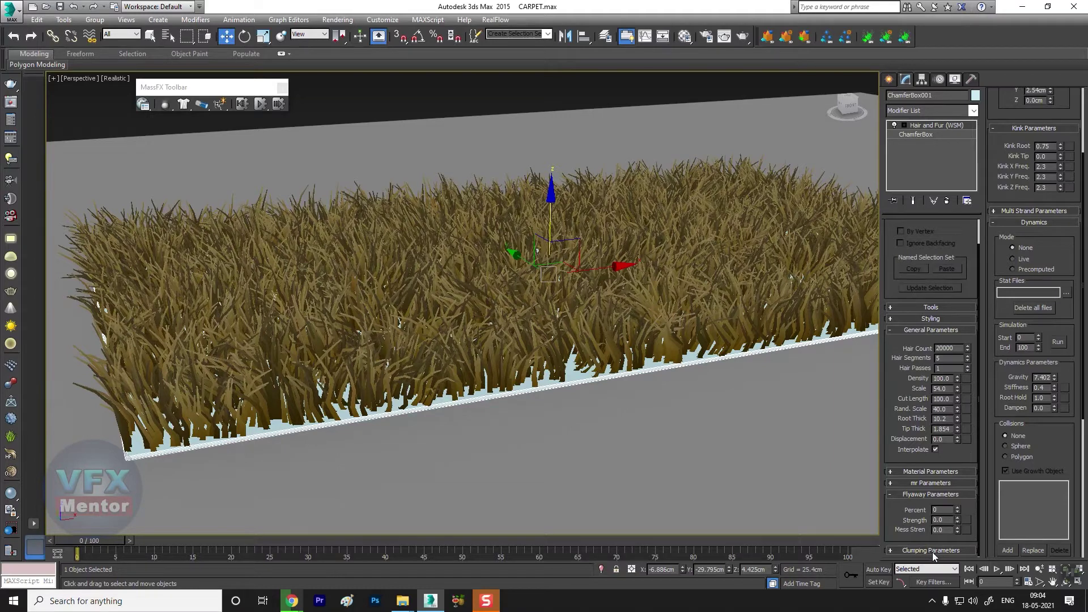
# Set Frizz Root 0.57, Kink Root 1.31, Kink Tip 5.52, and raise kink X and Z frequencies.
pyautogui.scroll(3, 933, 552)
pyautogui.scroll(3, 996, 203)
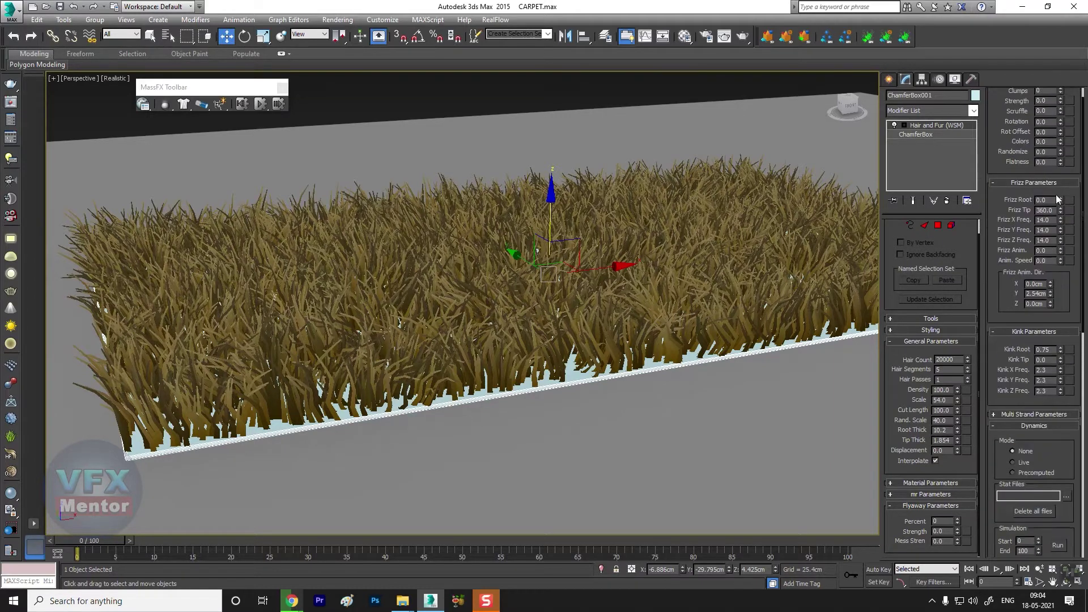
pyautogui.scroll(1, 1014, 253)
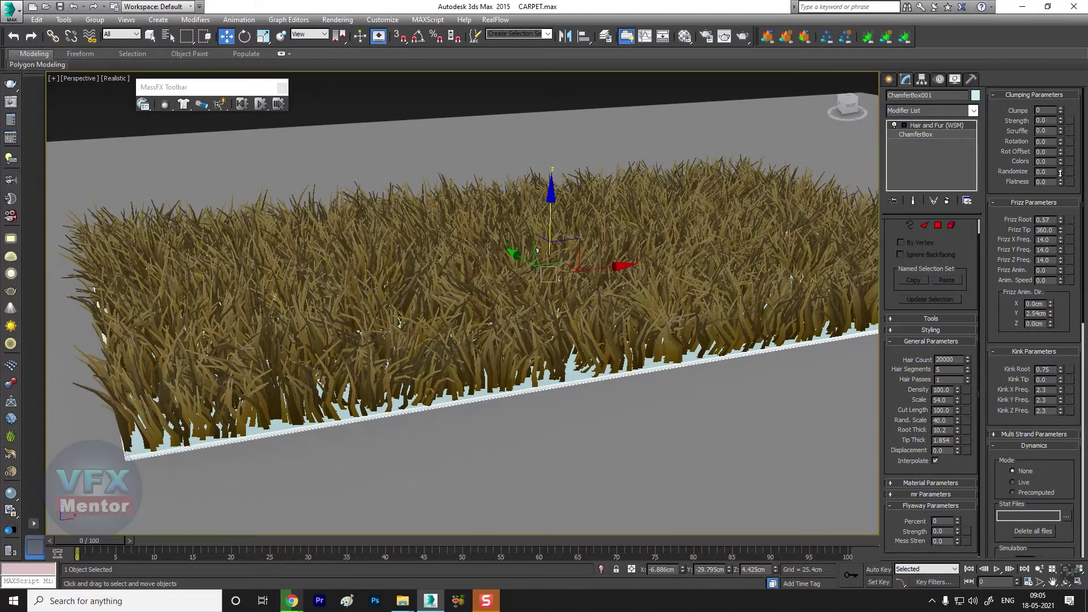
pyautogui.moveTo(1061, 240)
pyautogui.mouseDown()
pyautogui.moveTo(1062, 212)
pyautogui.moveTo(1070, 283)
pyautogui.moveTo(1069, 245)
pyautogui.mouseUp()
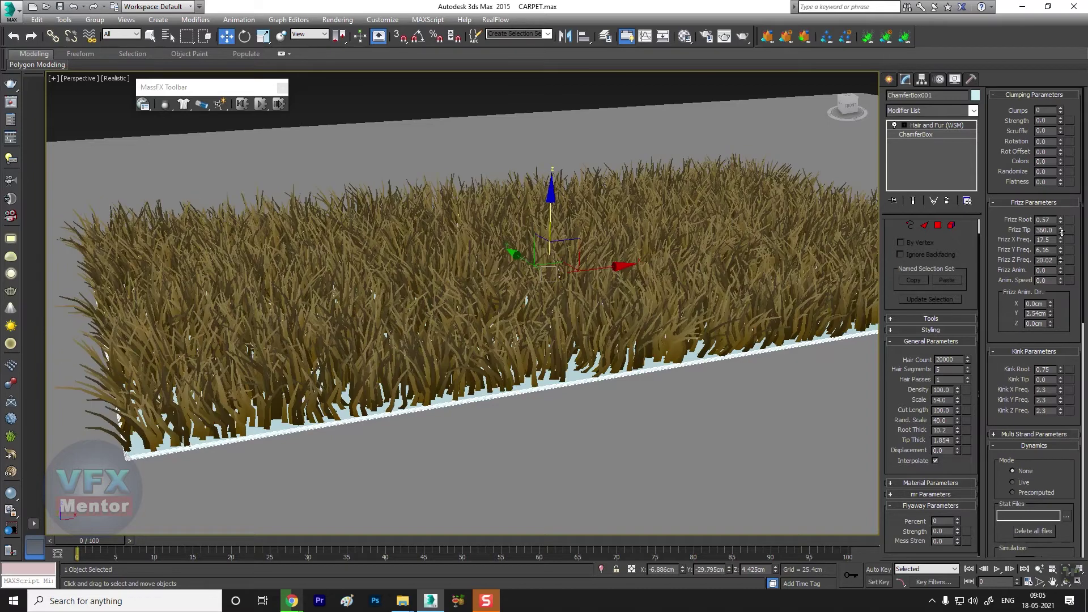
pyautogui.moveTo(1063, 370); pyautogui.dragTo(1060, 291)
pyautogui.moveTo(1063, 202); pyautogui.dragTo(1007, 201)
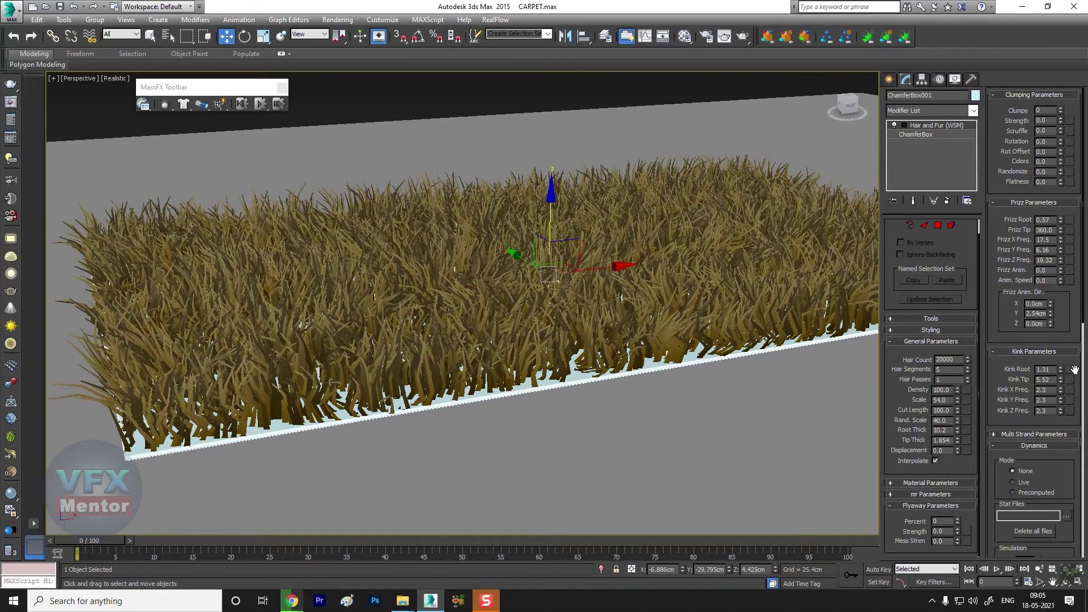
pyautogui.moveTo(1060, 389)
pyautogui.mouseDown()
pyautogui.moveTo(1060, 374)
pyautogui.moveTo(1061, 391)
pyautogui.mouseUp()
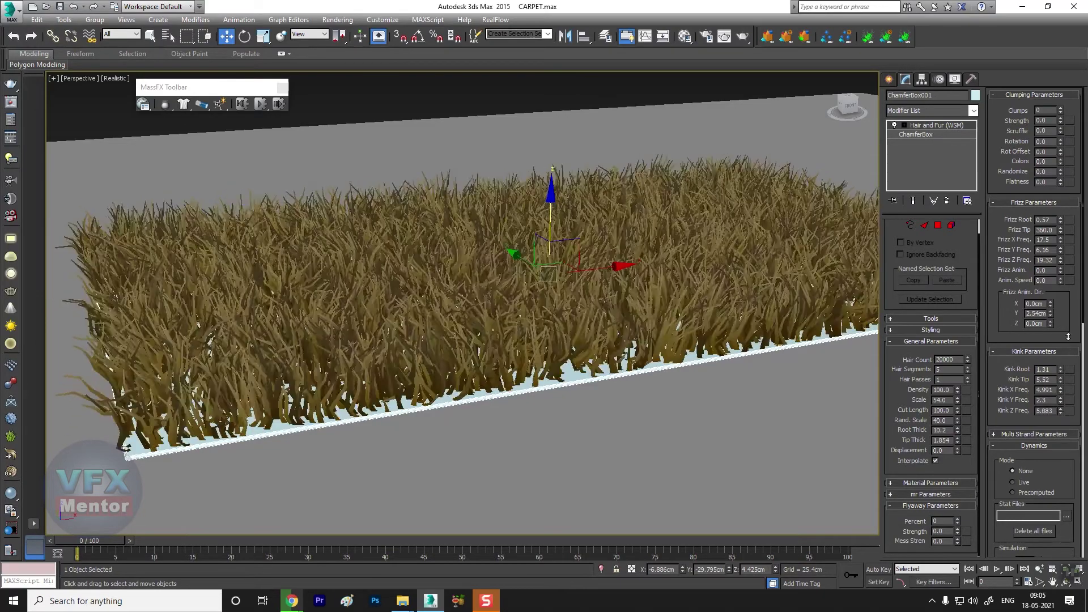
pyautogui.moveTo(396, 351)
pyautogui.keyDown('alt'); pyautogui.mouseDown(button='middle')
pyautogui.moveTo(365, 381)
pyautogui.moveTo(555, 344)
pyautogui.mouseUp(button='middle'); pyautogui.keyUp('alt')
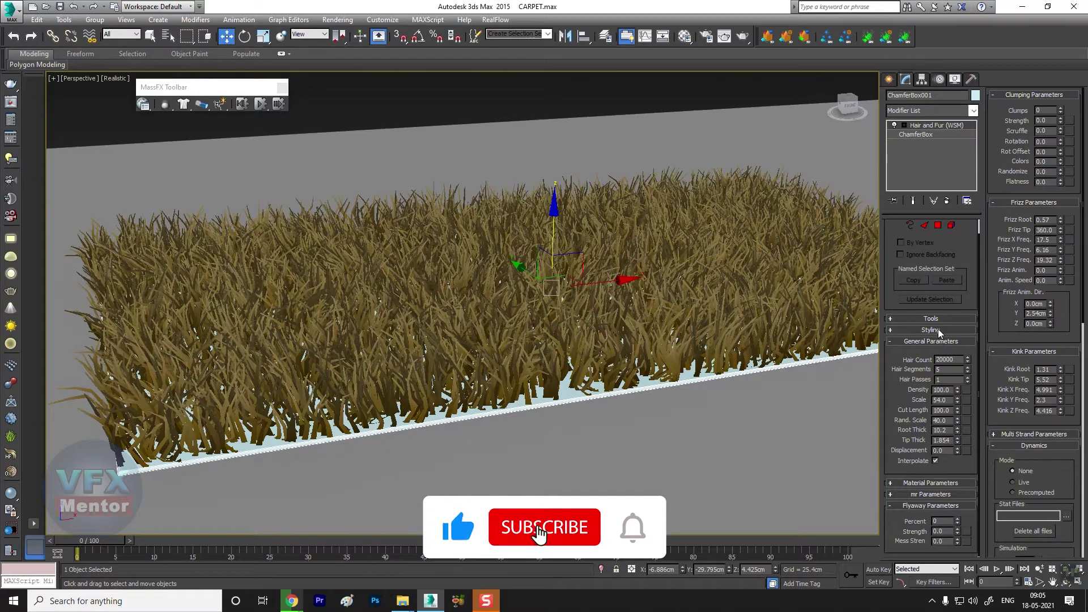
# Expand hair Tools and try Displacement values, reverting Displacement to 0.
pyautogui.click(949, 319)
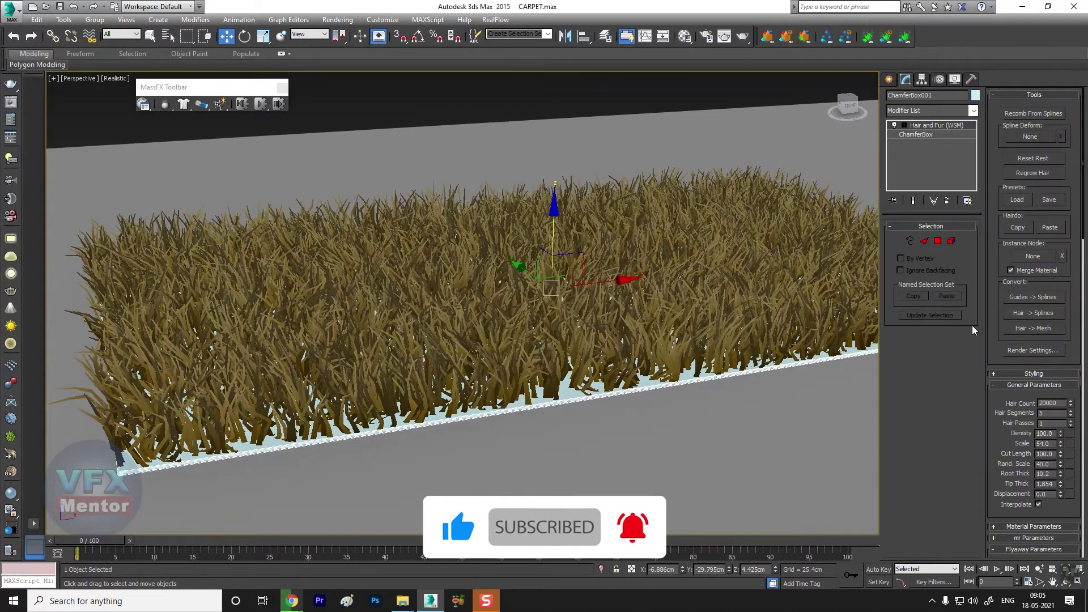
pyautogui.scroll(-5, 993, 229)
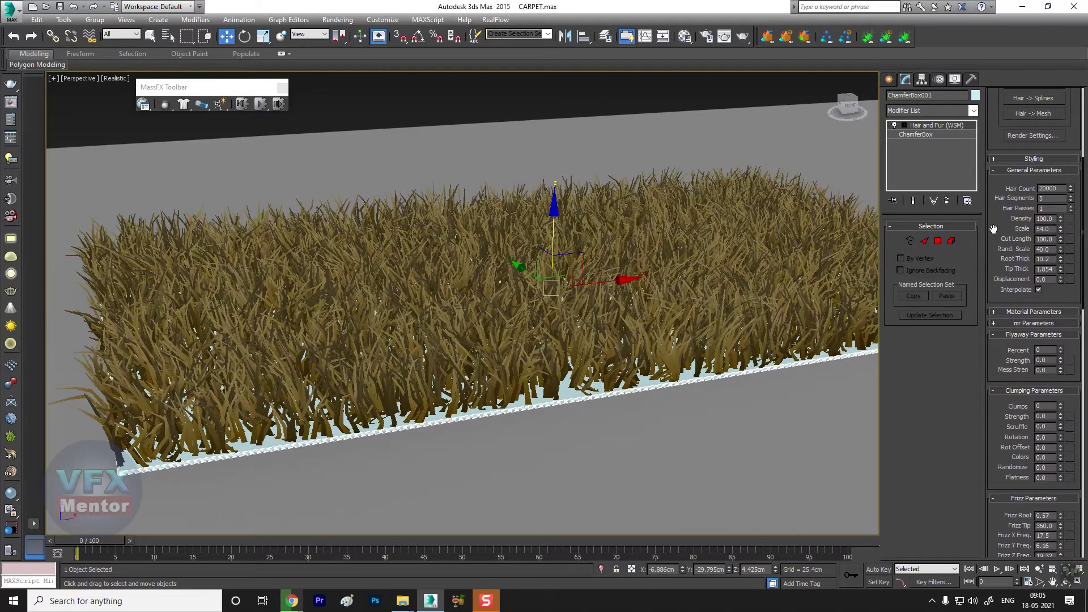
pyautogui.moveTo(1061, 281); pyautogui.dragTo(1070, 293)
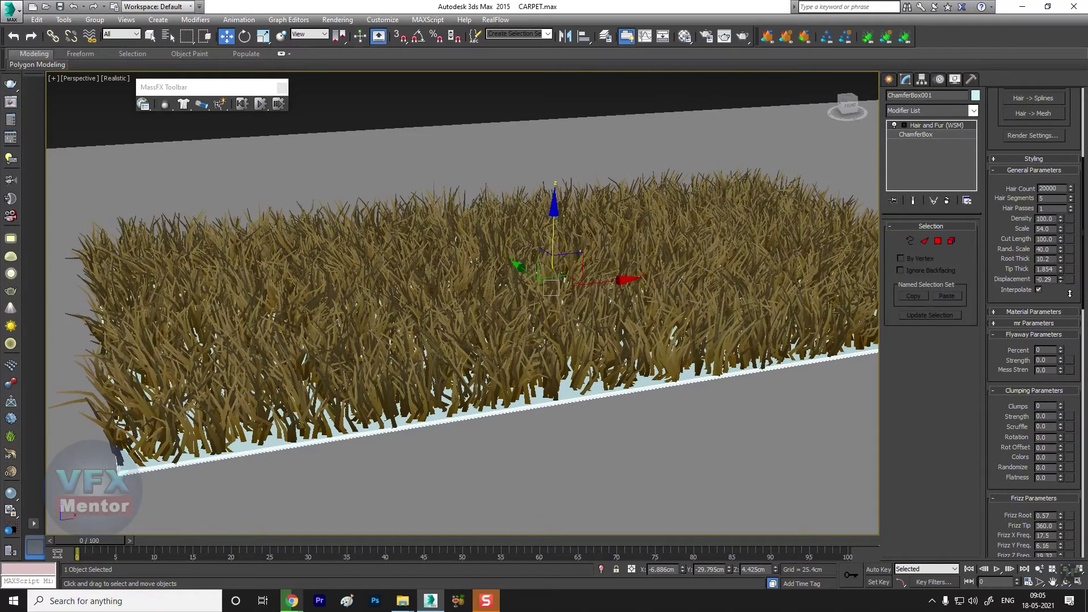
pyautogui.moveTo(1073, 303); pyautogui.dragTo(1071, 295)
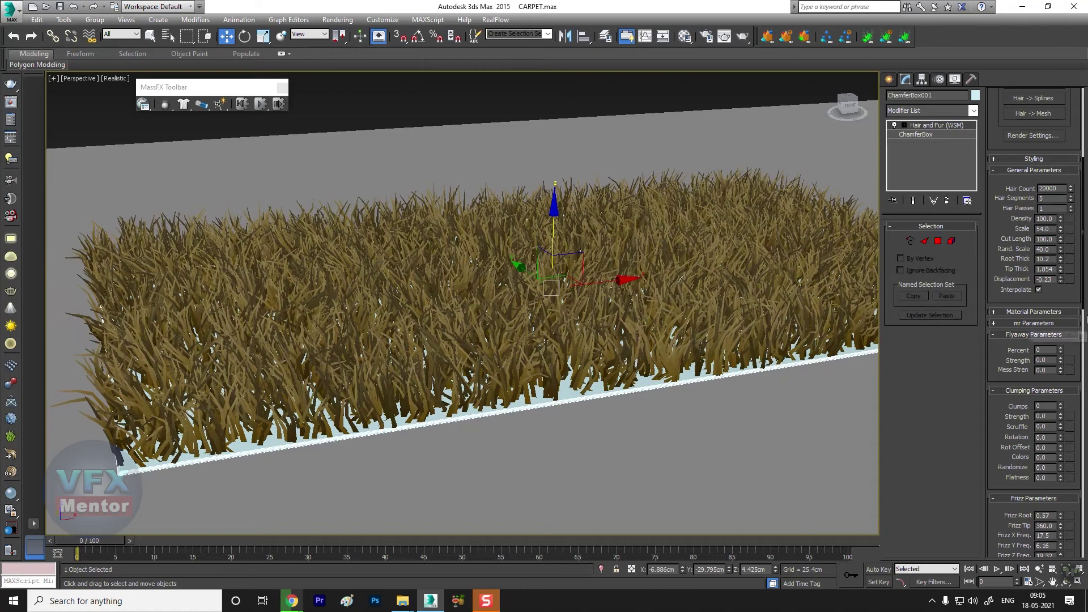
pyautogui.hotkey('ctrl', 'z')
# Collapse Tools and set Hair Passes to 2 in General Parameters.
pyautogui.scroll(4, 1002, 283)
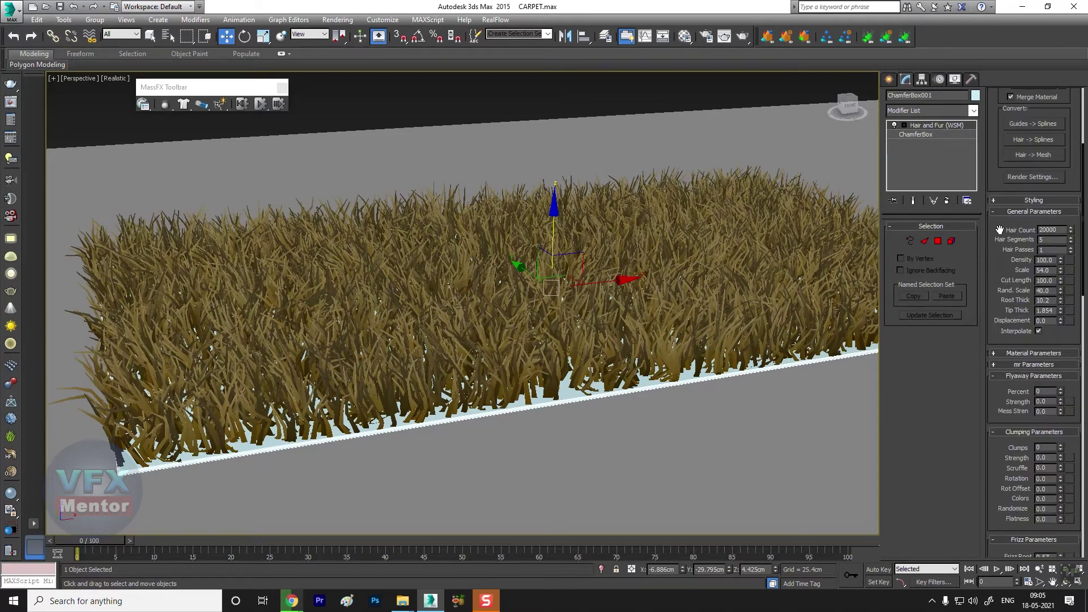
pyautogui.moveTo(1002, 353); pyautogui.dragTo(1002, 519)
pyautogui.click(1033, 94)
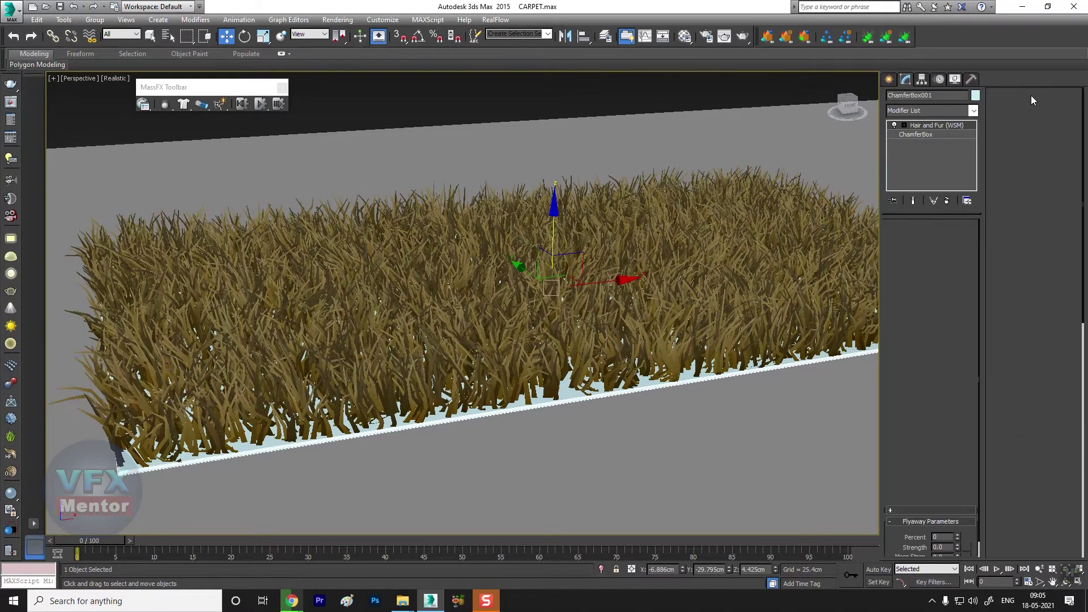
pyautogui.scroll(-3, 382, 323)
pyautogui.scroll(-2, 382, 323)
pyautogui.scroll(-3, 382, 323)
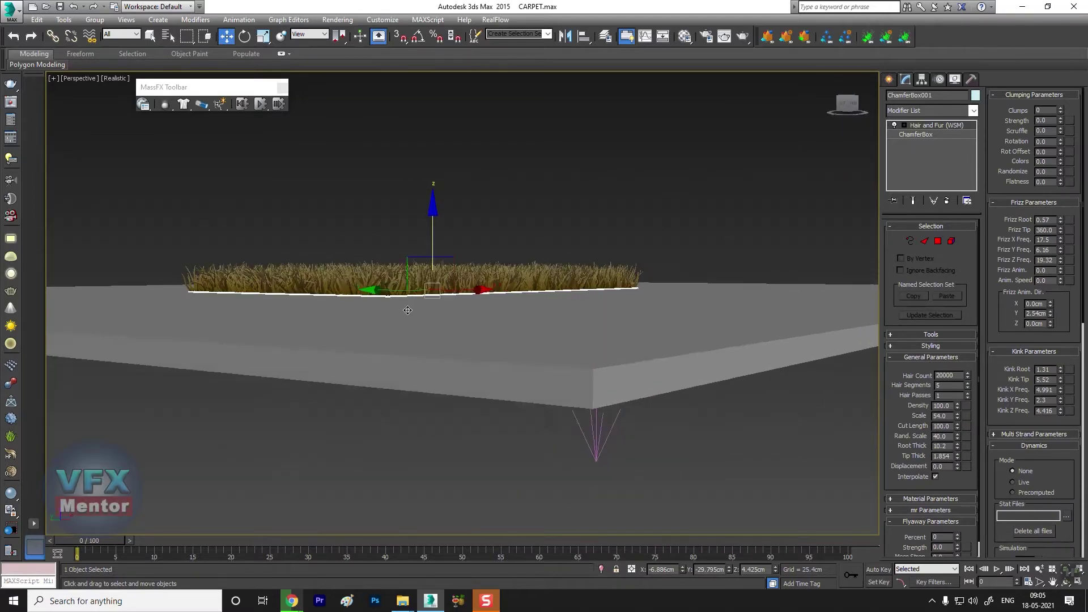
pyautogui.scroll(3, 408, 309)
pyautogui.scroll(4, 453, 328)
pyautogui.scroll(2, 510, 366)
pyautogui.scroll(-4, 509, 366)
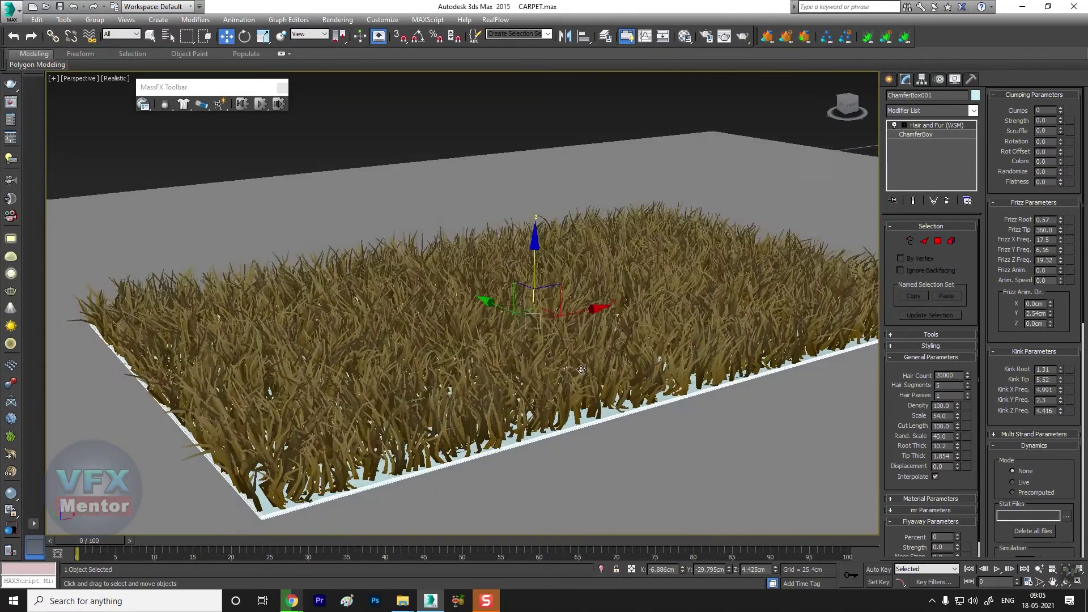
pyautogui.scroll(3, 527, 357)
pyautogui.scroll(-3, 550, 348)
pyautogui.scroll(3, 575, 338)
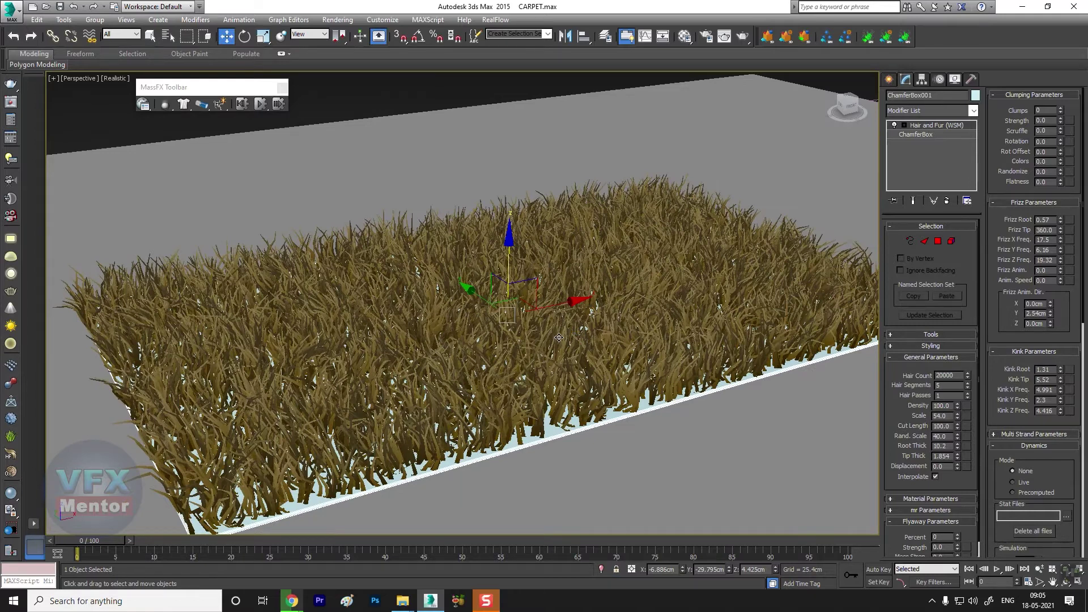
pyautogui.scroll(-4, 559, 338)
pyautogui.scroll(4, 548, 343)
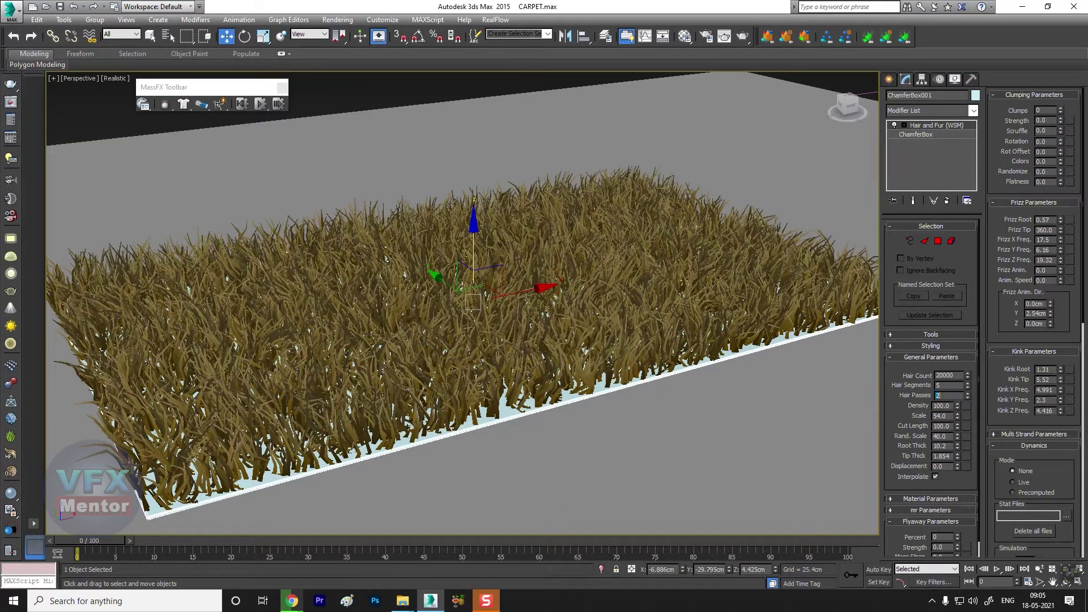
pyautogui.click(742, 38)
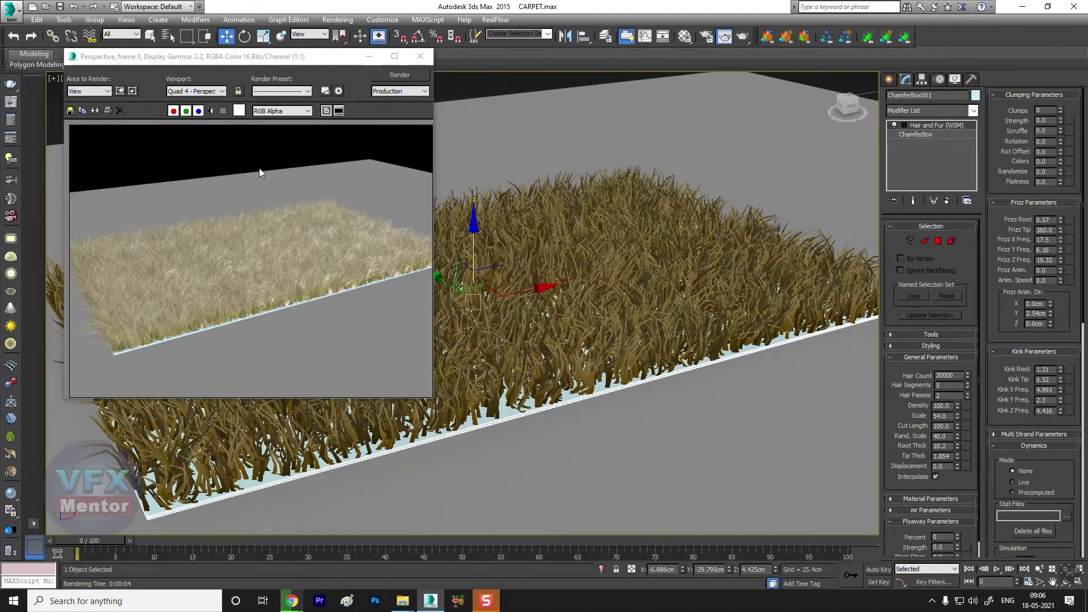
pyautogui.click(420, 56)
pyautogui.moveTo(481, 368)
pyautogui.keyDown('alt'); pyautogui.mouseDown(button='middle')
pyautogui.moveTo(484, 328)
pyautogui.moveTo(526, 334)
pyautogui.mouseUp(button='middle'); pyautogui.keyUp('alt')
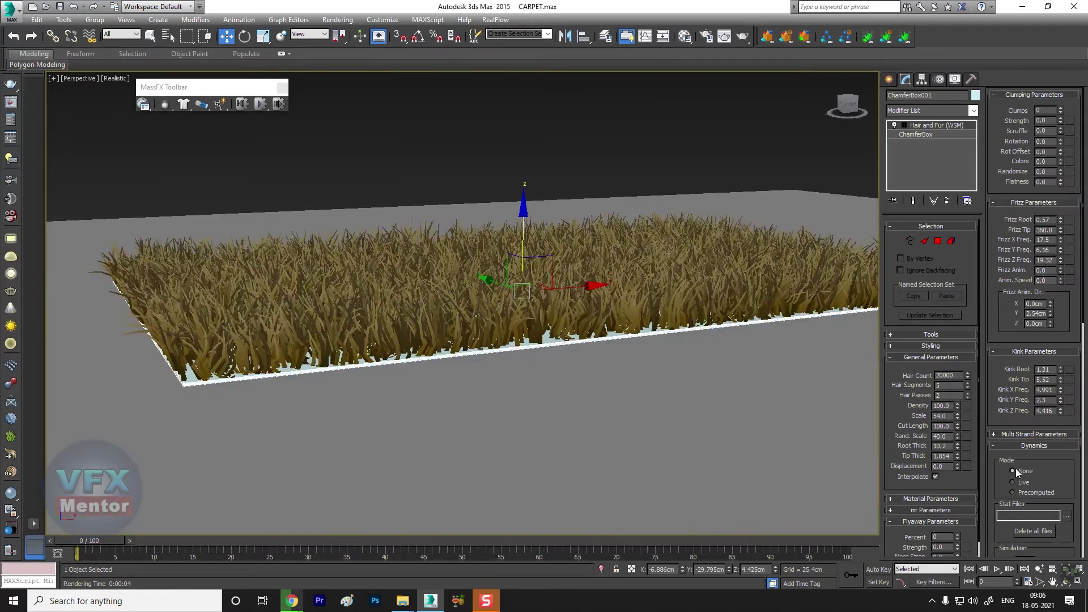
# Set hair Dynamics Mode to Live and weaken the Gravity001 force strength.
pyautogui.click(1032, 485)
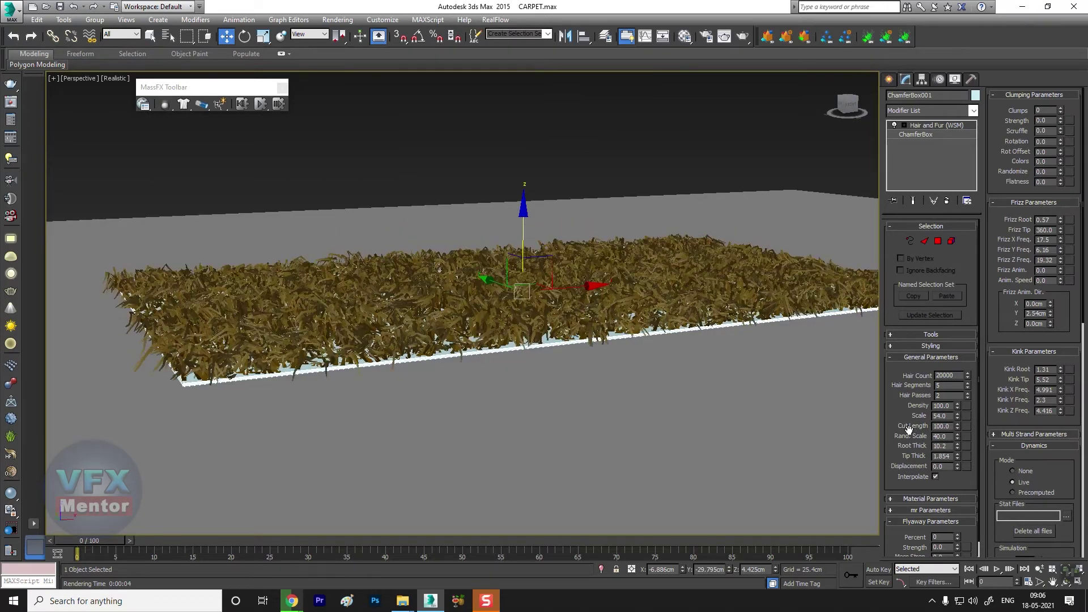
pyautogui.scroll(-5, 1069, 489)
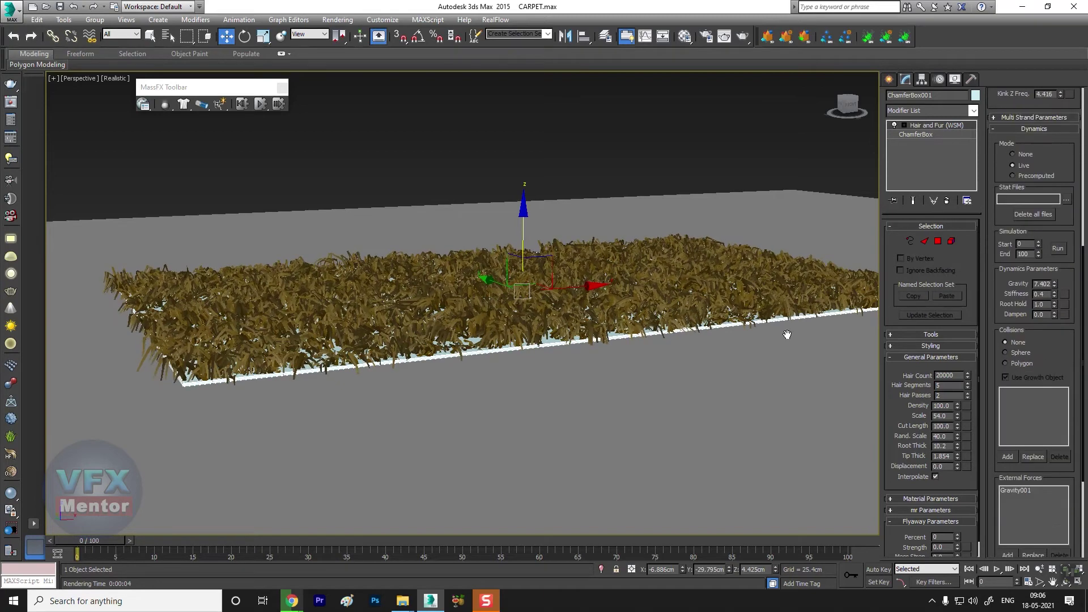
pyautogui.moveTo(678, 357); pyautogui.dragTo(609, 437, button='middle')
pyautogui.scroll(-4, 610, 437)
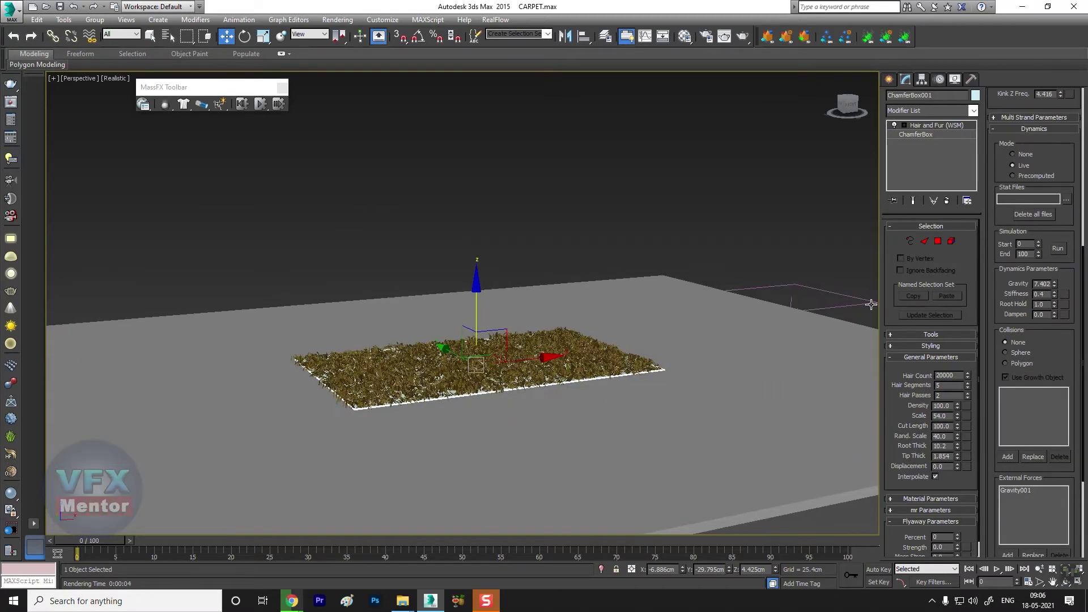
pyautogui.click(847, 306)
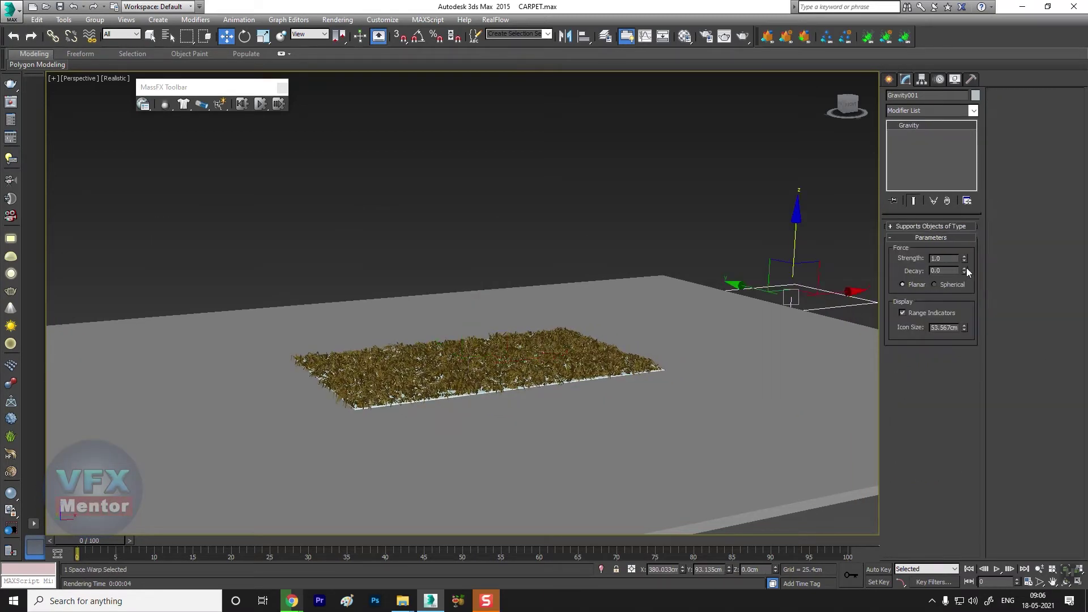
pyautogui.moveTo(963, 260); pyautogui.dragTo(966, 286)
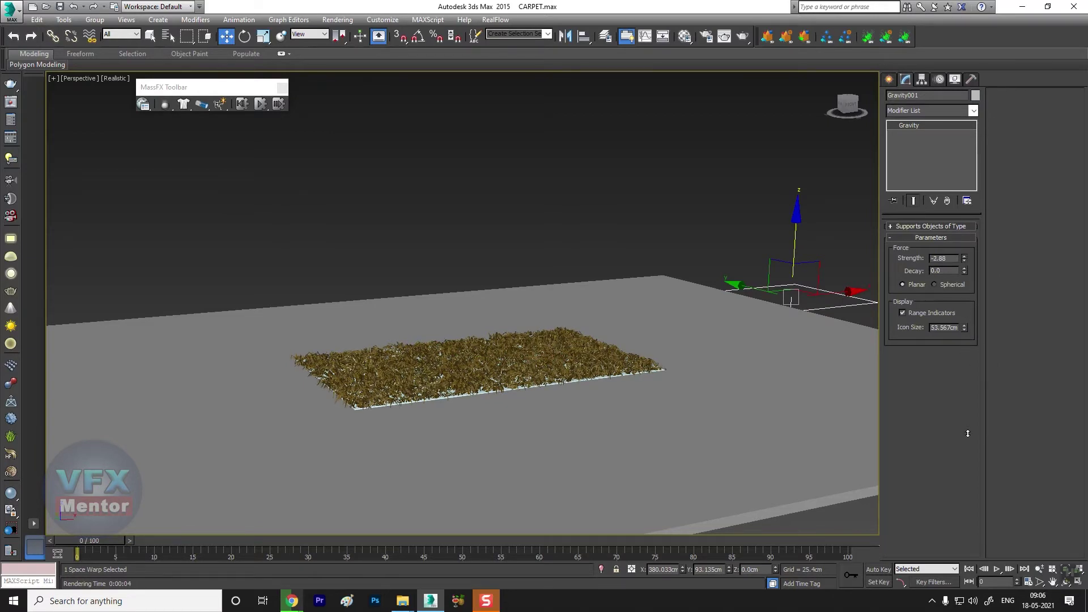
pyautogui.click(699, 315)
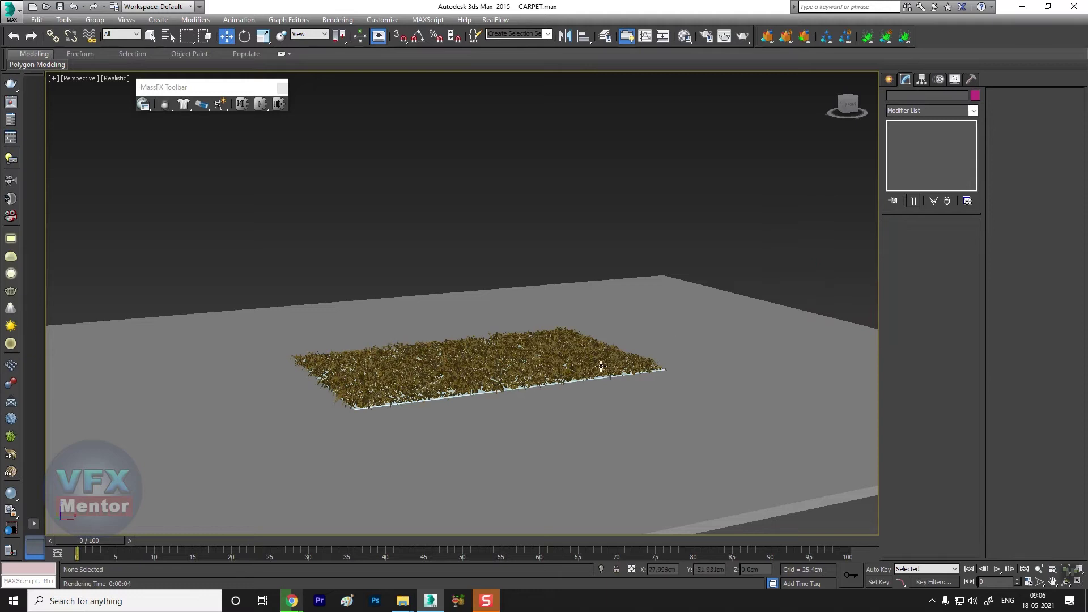
# Reselect the carpet and lower its hair Dynamics Gravity from 7.402 to 4.219.
pyautogui.click(476, 365)
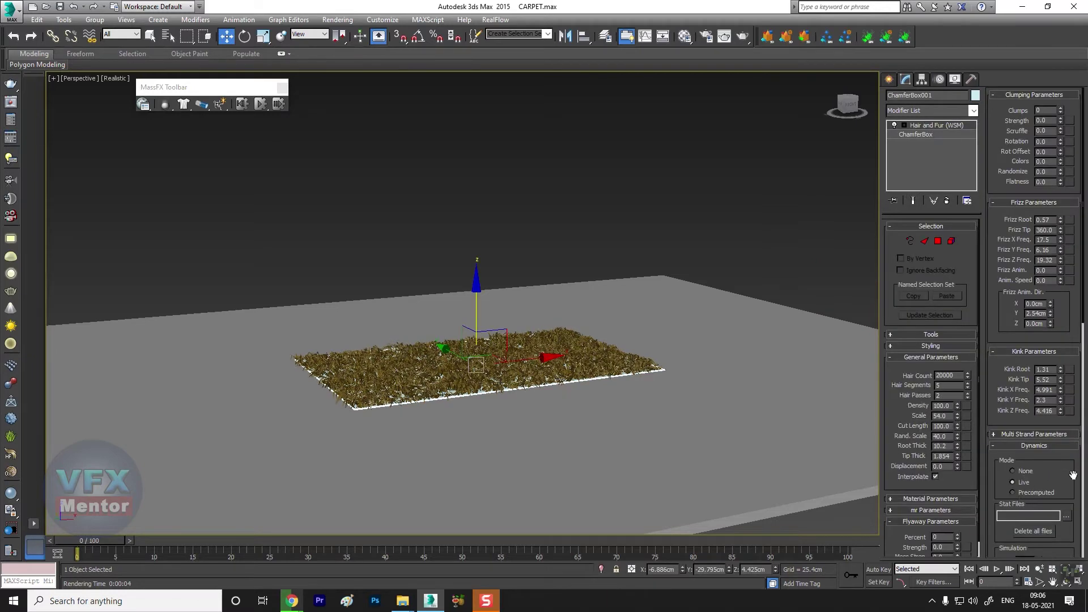
pyautogui.scroll(-2, 1075, 397)
pyautogui.scroll(-1, 1077, 317)
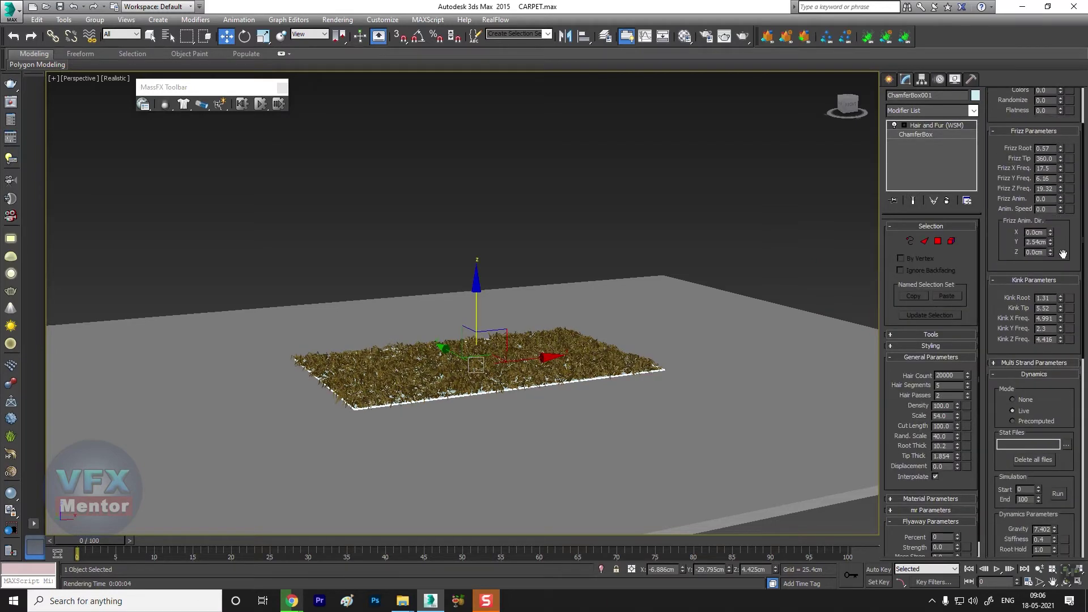
pyautogui.scroll(-3, 1059, 357)
pyautogui.scroll(-2, 1055, 376)
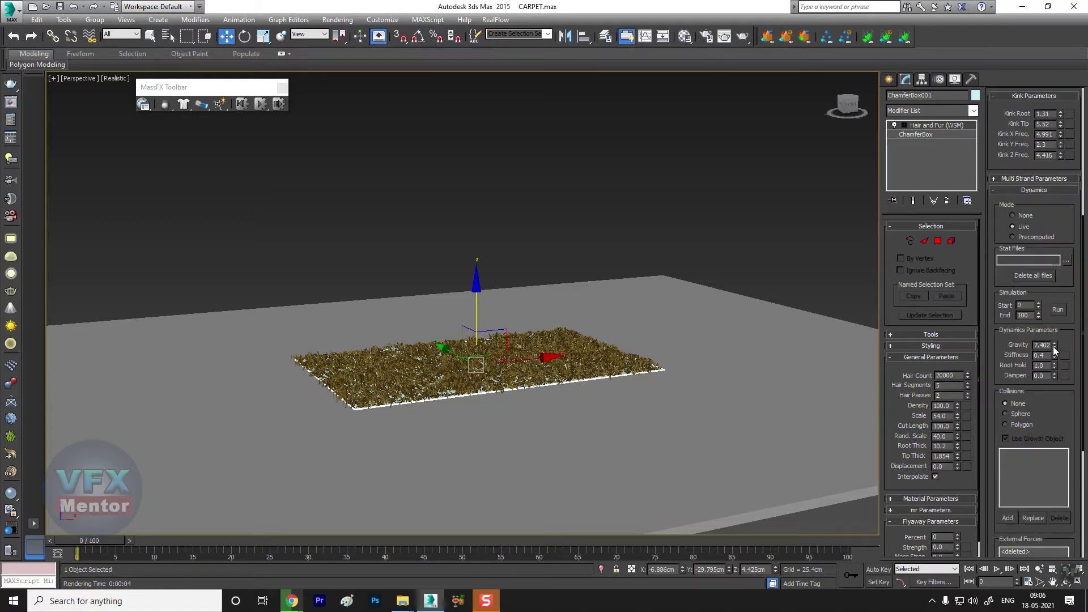
pyautogui.moveTo(1055, 348); pyautogui.dragTo(1059, 371)
pyautogui.scroll(2, 475, 321)
pyautogui.scroll(3, 475, 320)
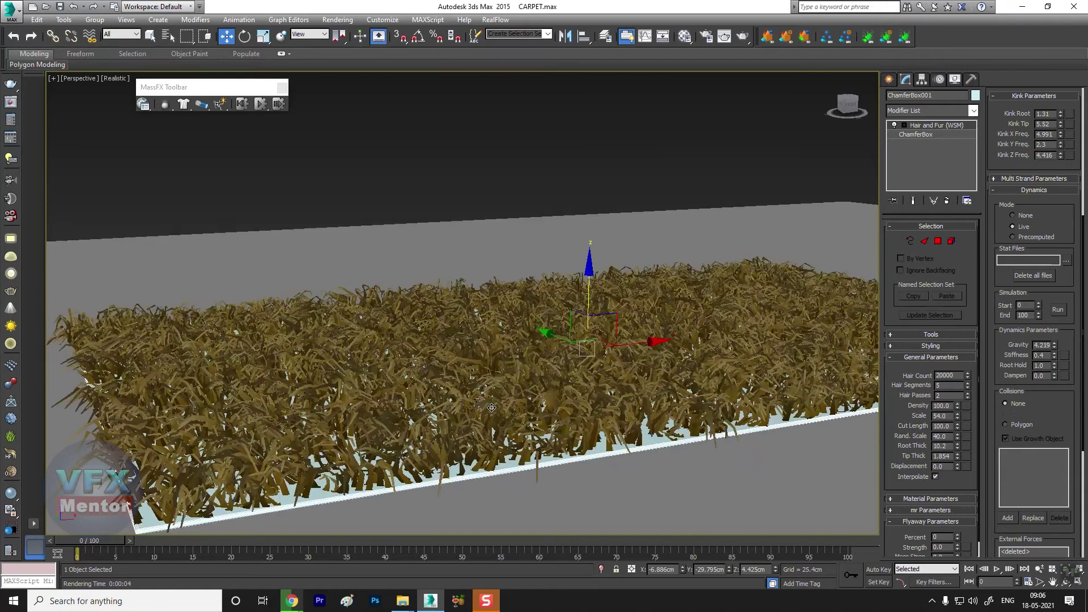
pyautogui.scroll(3, 475, 320)
pyautogui.scroll(2, 475, 320)
pyautogui.keyDown('alt'); pyautogui.moveTo(474, 320); pyautogui.dragTo(482, 363, button='middle'); pyautogui.keyUp('alt')
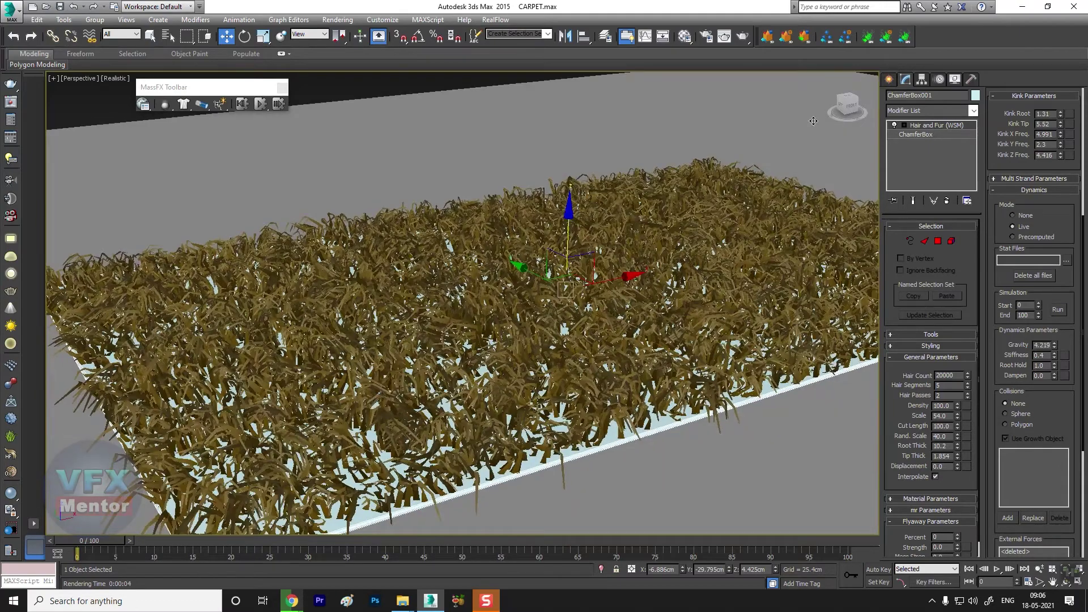
# Render a test frame of the carpet at gravity 4.219, then close the frame window.
pyautogui.click(743, 39)
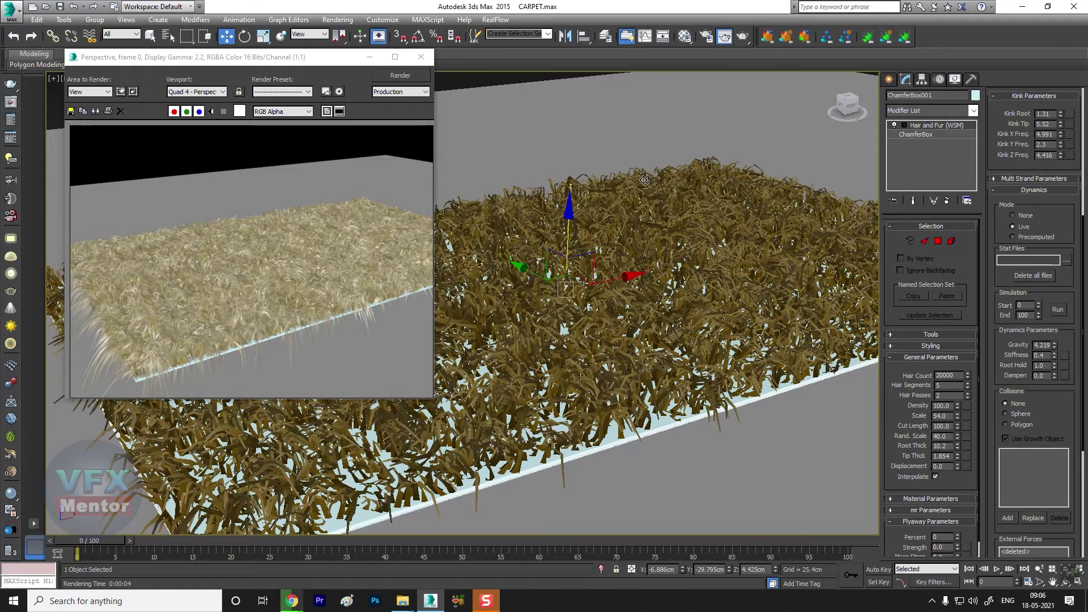
pyautogui.scroll(1, 243, 288)
pyautogui.scroll(-1, 242, 288)
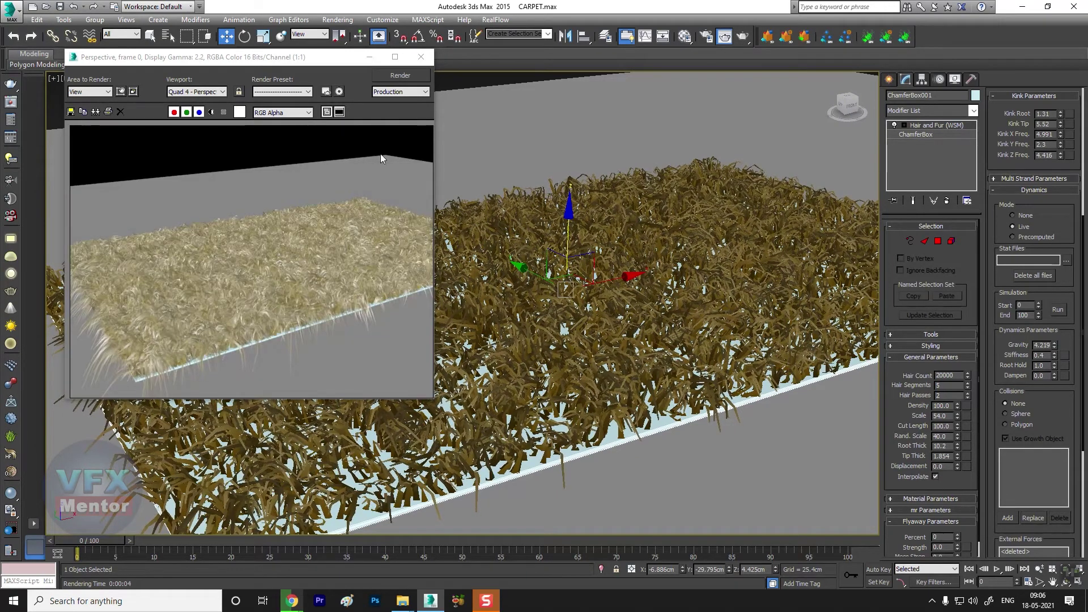
pyautogui.click(421, 56)
pyautogui.scroll(-4, 384, 358)
pyautogui.scroll(2, 385, 358)
# Lower hair gravity to 2.742, set Hair Segments to 6, and thicken the roots.
pyautogui.scroll(2, 384, 358)
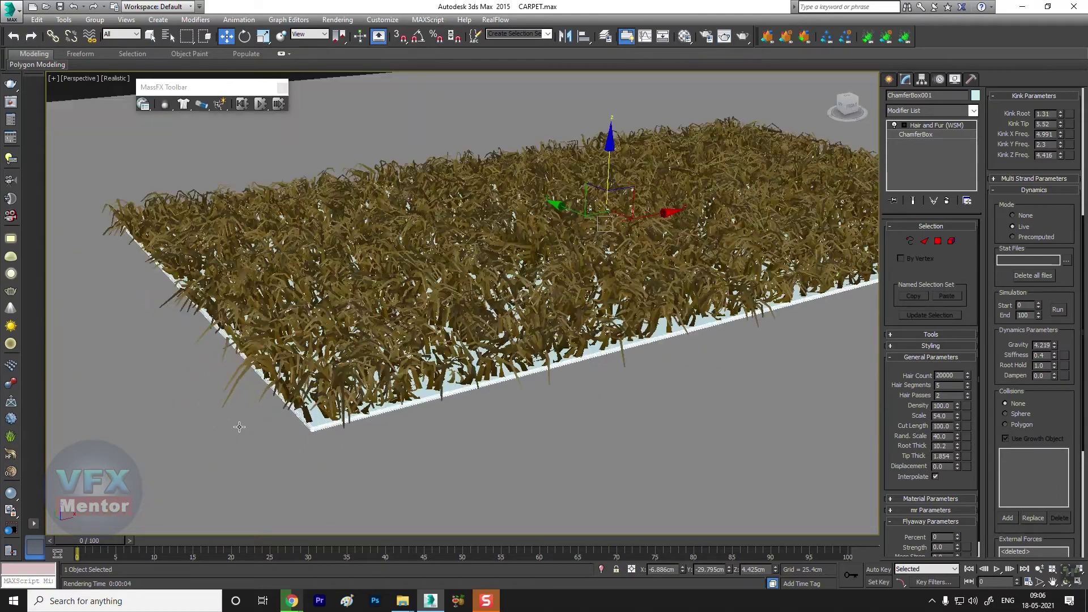
pyautogui.moveTo(1054, 345); pyautogui.dragTo(1059, 366)
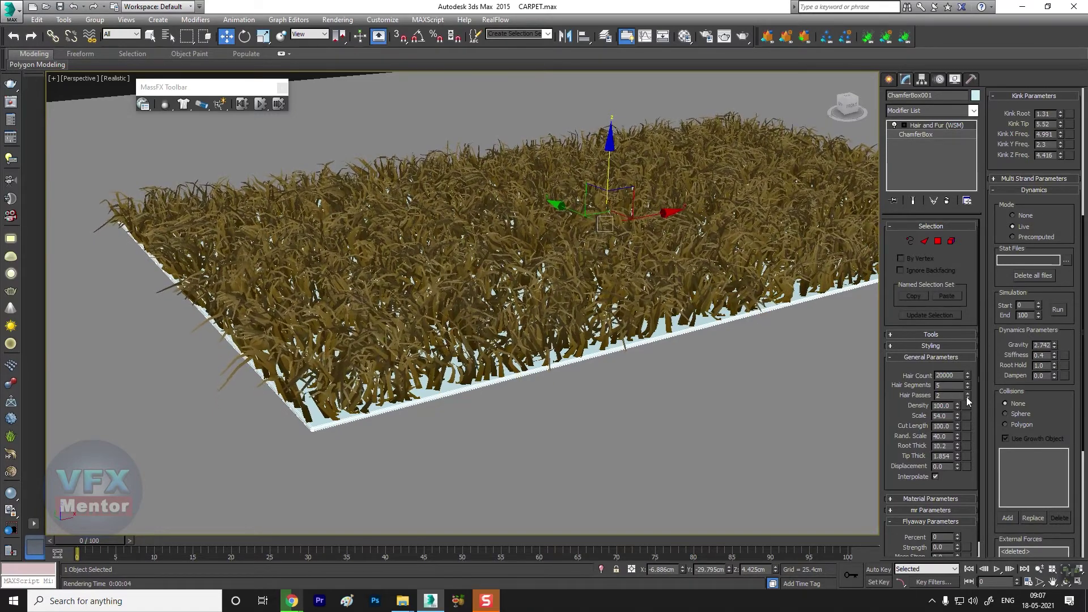
pyautogui.click(967, 383)
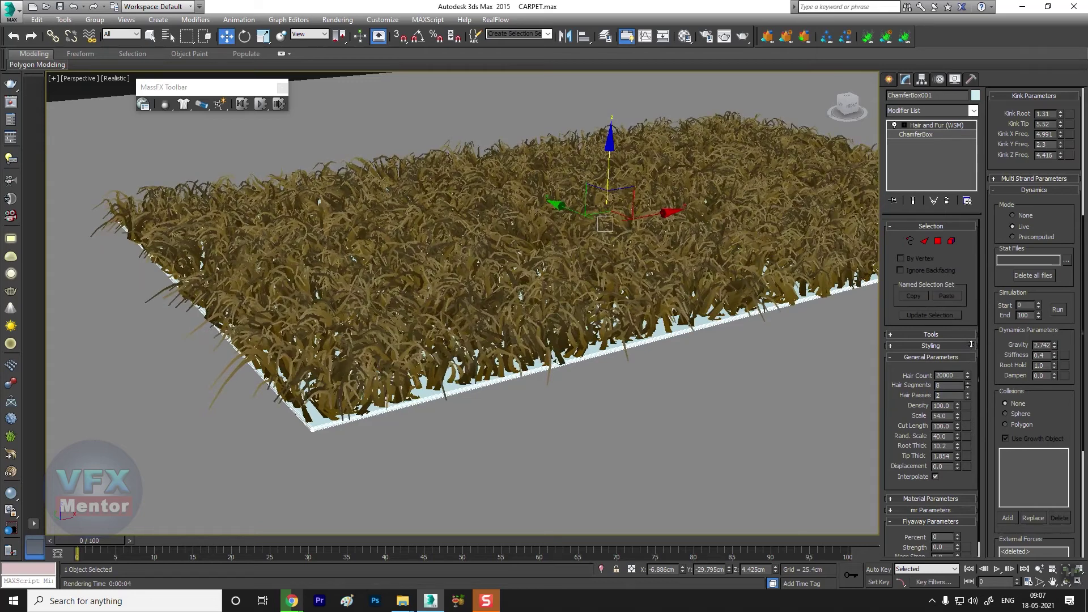
pyautogui.click(967, 383)
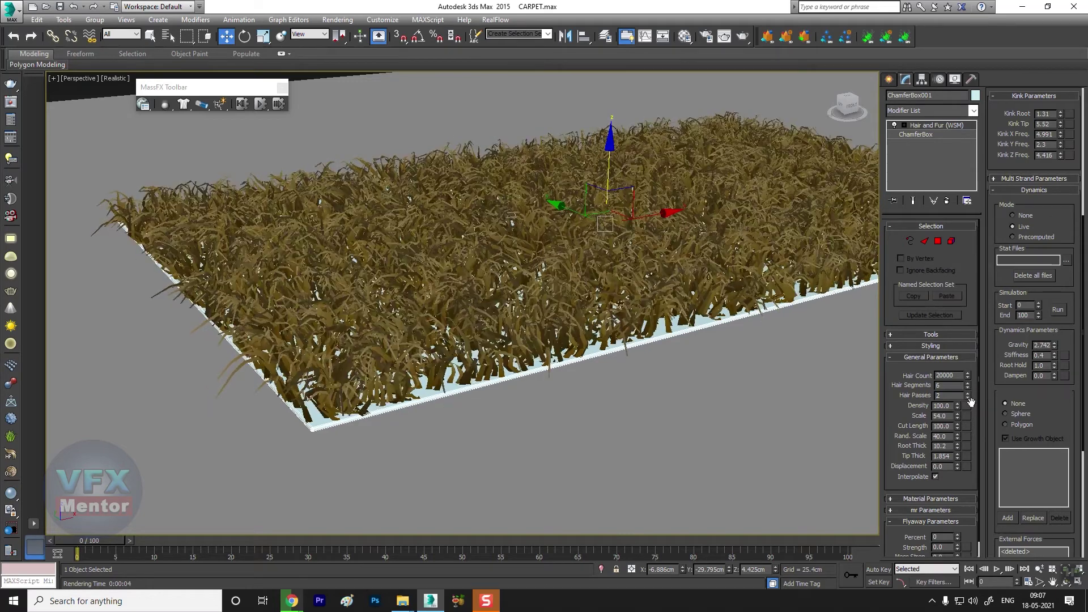
pyautogui.moveTo(959, 440)
pyautogui.mouseDown()
pyautogui.moveTo(961, 412)
pyautogui.moveTo(958, 440)
pyautogui.mouseUp()
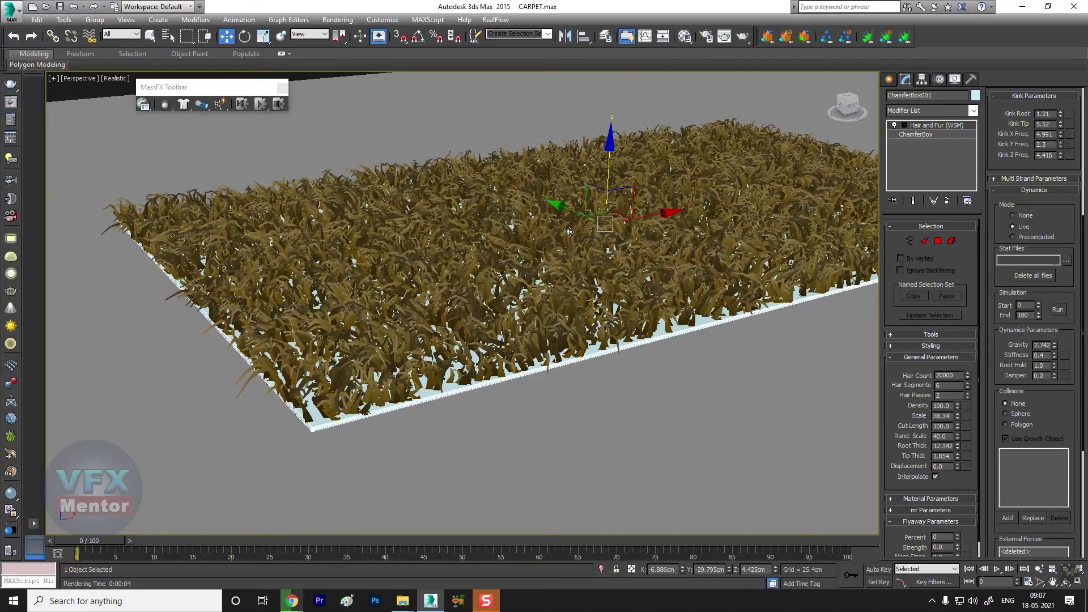
# Switch hair Dynamics Mode to None and bring up the Material Editor with M.
pyautogui.scroll(-5, 522, 258)
pyautogui.scroll(1, 517, 338)
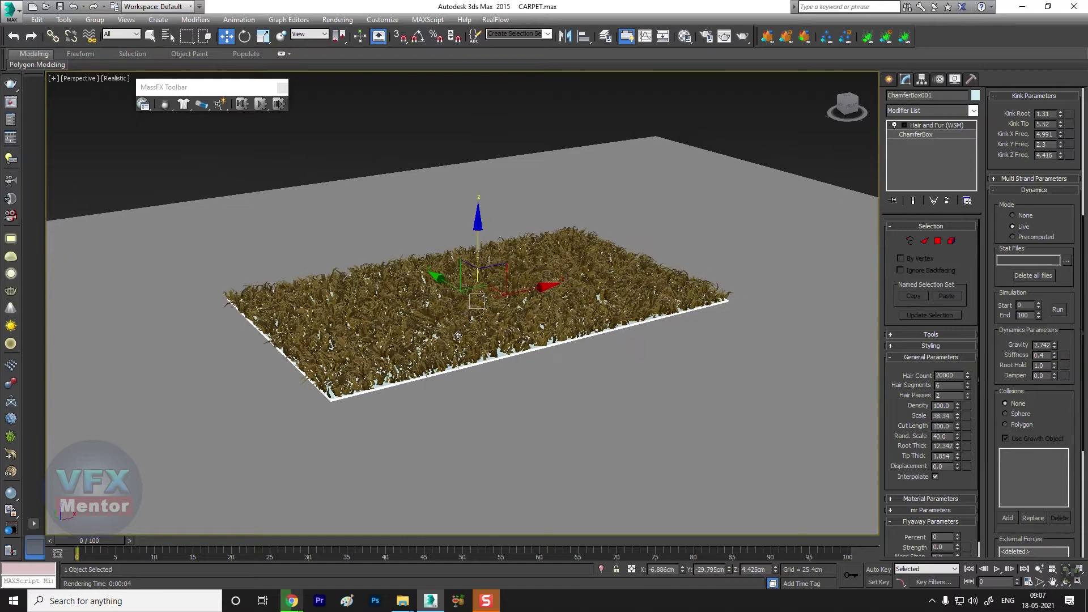
pyautogui.scroll(2, 517, 338)
pyautogui.scroll(1, 517, 338)
pyautogui.scroll(1, 518, 338)
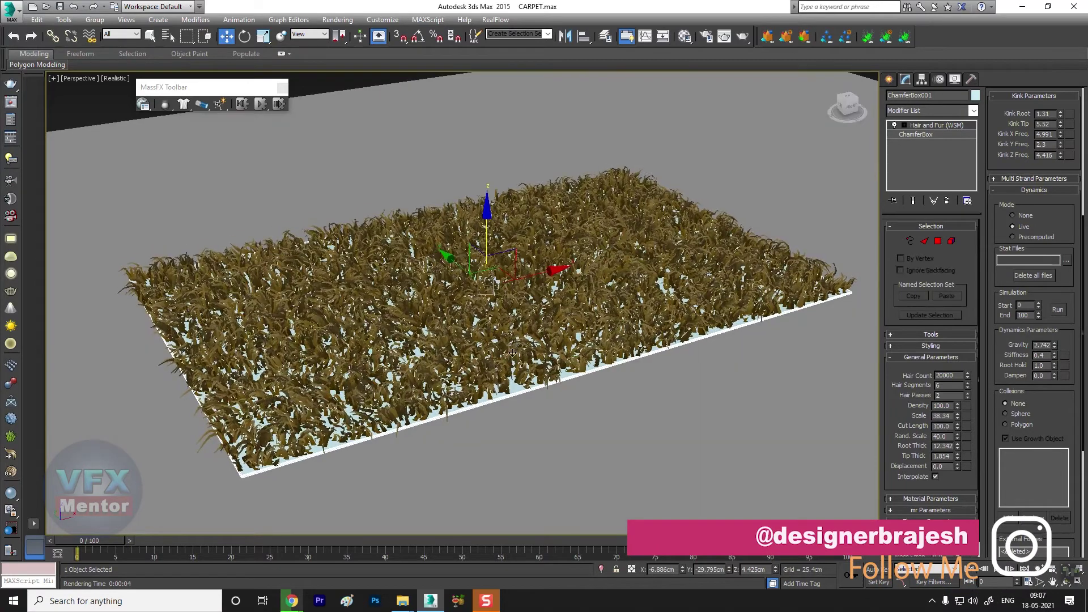
pyautogui.scroll(1, 533, 335)
pyautogui.scroll(1, 544, 332)
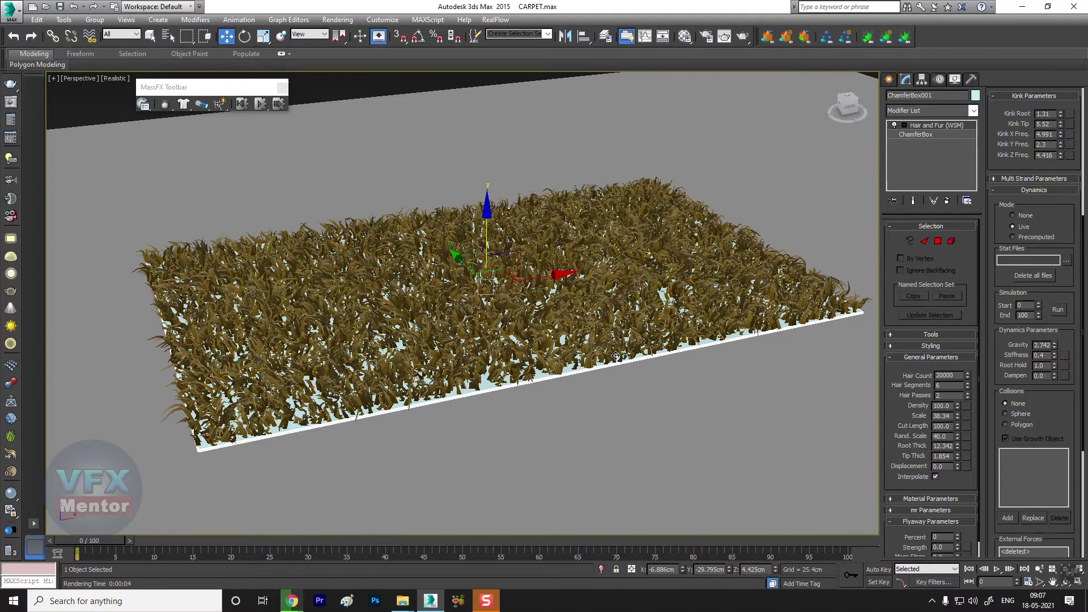
pyautogui.click(1012, 216)
pyautogui.scroll(3, 413, 379)
pyautogui.scroll(-4, 412, 379)
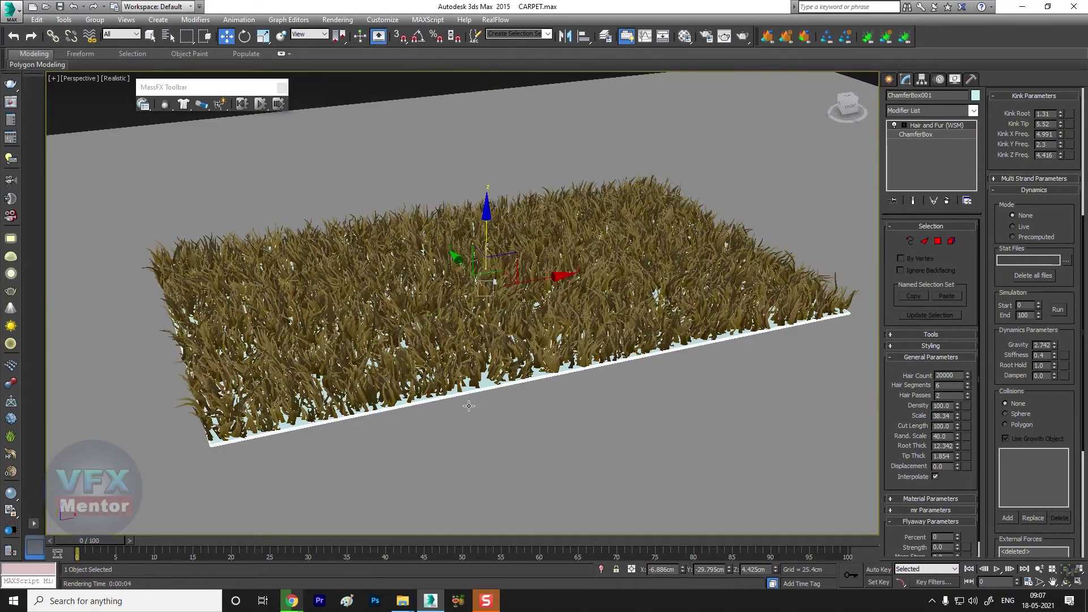
pyautogui.scroll(-2, 469, 406)
pyautogui.keyDown('alt'); pyautogui.moveTo(469, 406); pyautogui.dragTo(440, 381, button='middle'); pyautogui.keyUp('alt')
pyautogui.scroll(2, 586, 200)
pyautogui.press('m')
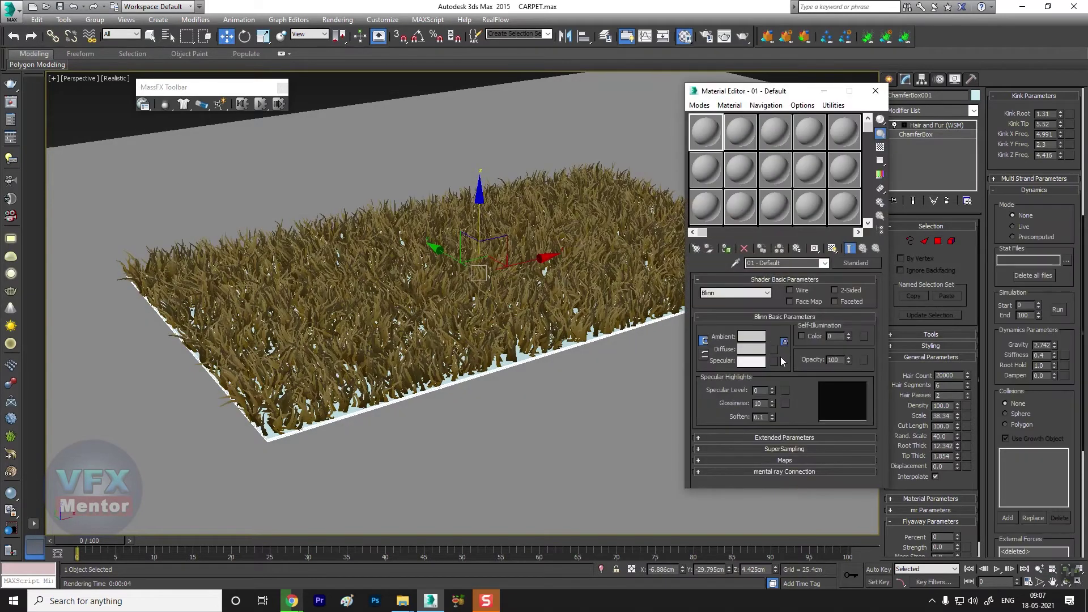
# Assign a Bitmap to the Diffuse map and browse to G:\MY WORK\TEXTURE.
pyautogui.click(774, 348)
pyautogui.click(457, 116)
pyautogui.doubleClick(472, 141)
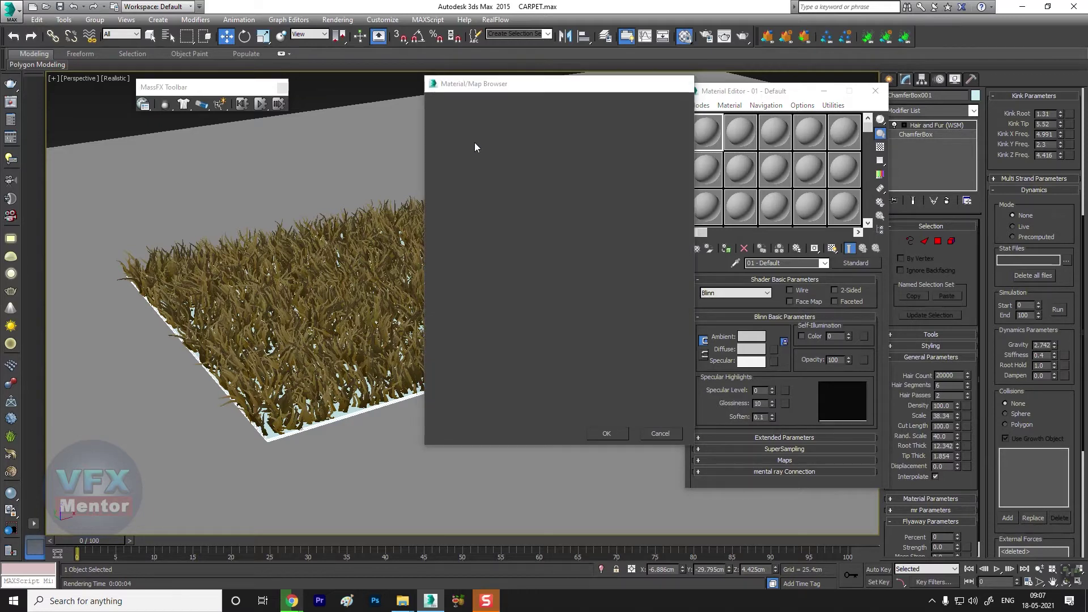
pyautogui.click(38, 185)
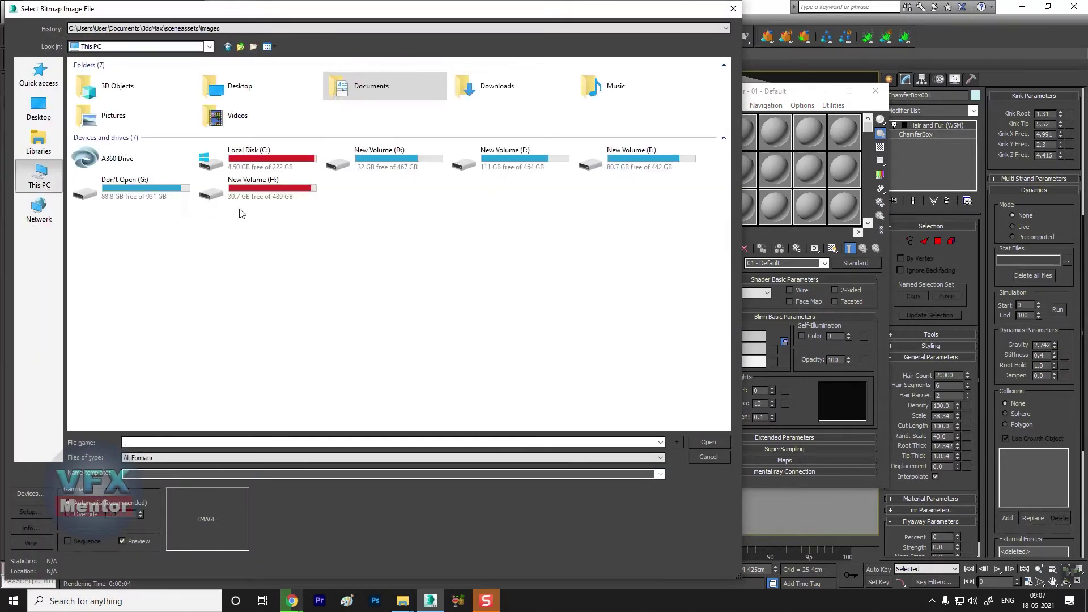
pyautogui.doubleClick(165, 190)
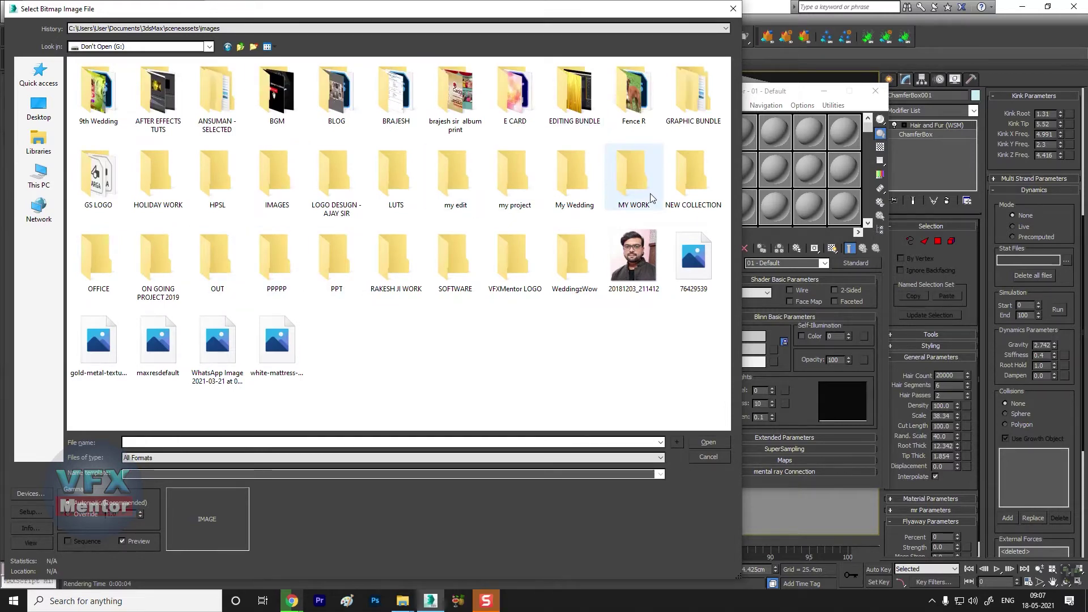
pyautogui.doubleClick(633, 173)
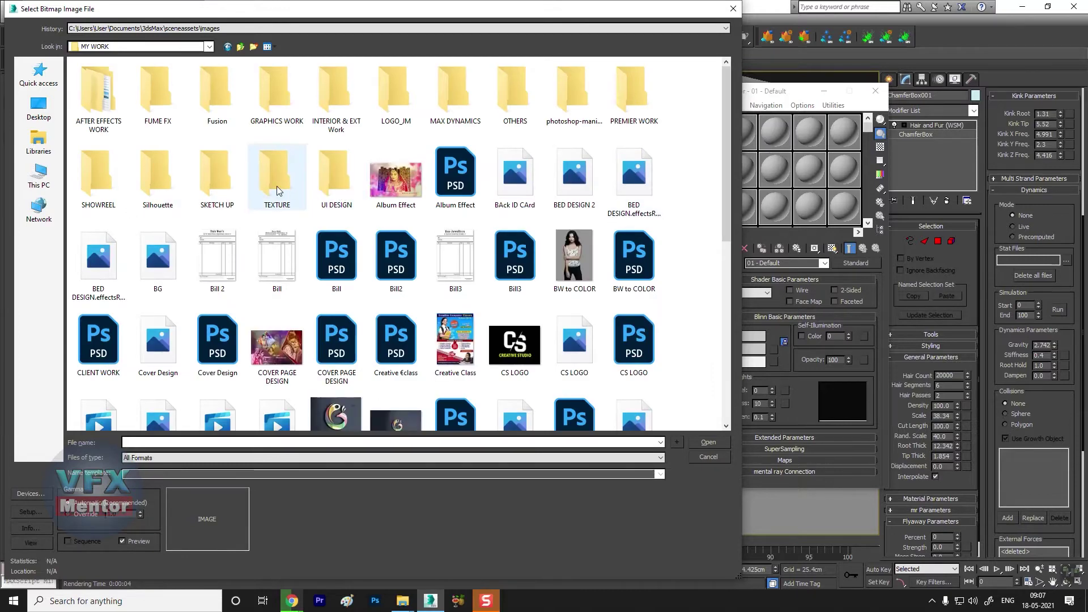
pyautogui.doubleClick(294, 200)
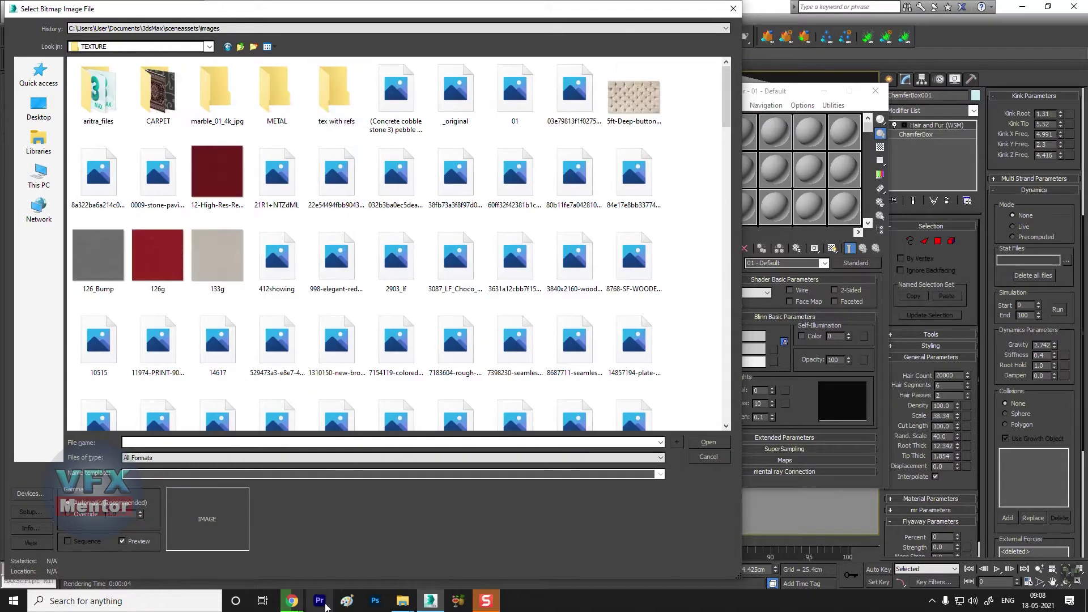
# Admit the waiting call participant, then load 7154119-colored-carpet.jpg as the diffuse bitmap.
pyautogui.moveTo(292, 601)
pyautogui.click(226, 547)
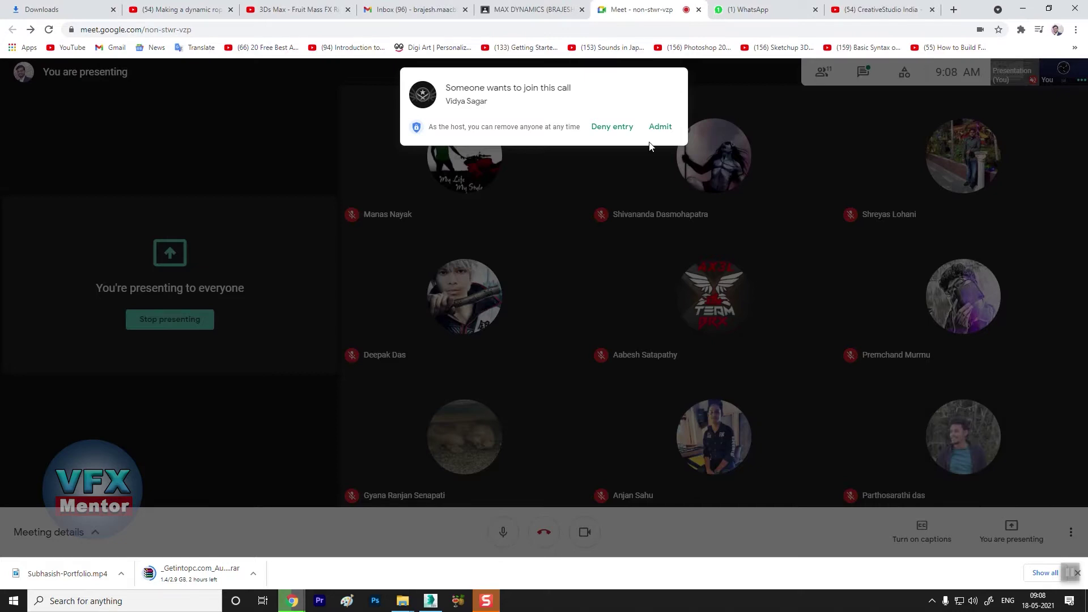
pyautogui.click(661, 127)
pyautogui.click(431, 601)
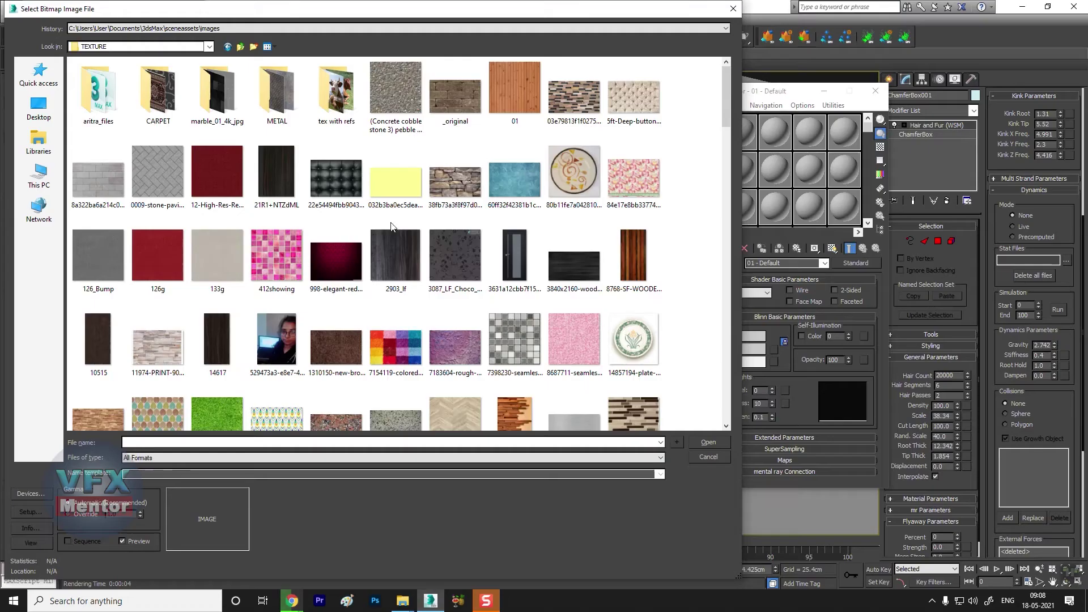
pyautogui.click(402, 349)
pyautogui.scroll(-2, 391, 335)
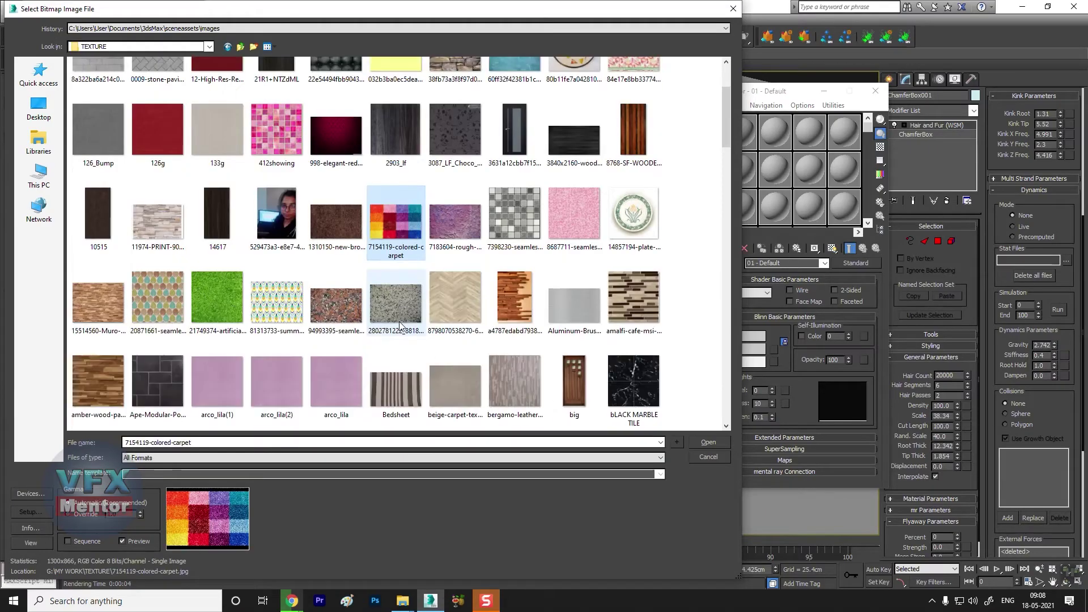
pyautogui.click(702, 440)
pyautogui.scroll(3, 446, 390)
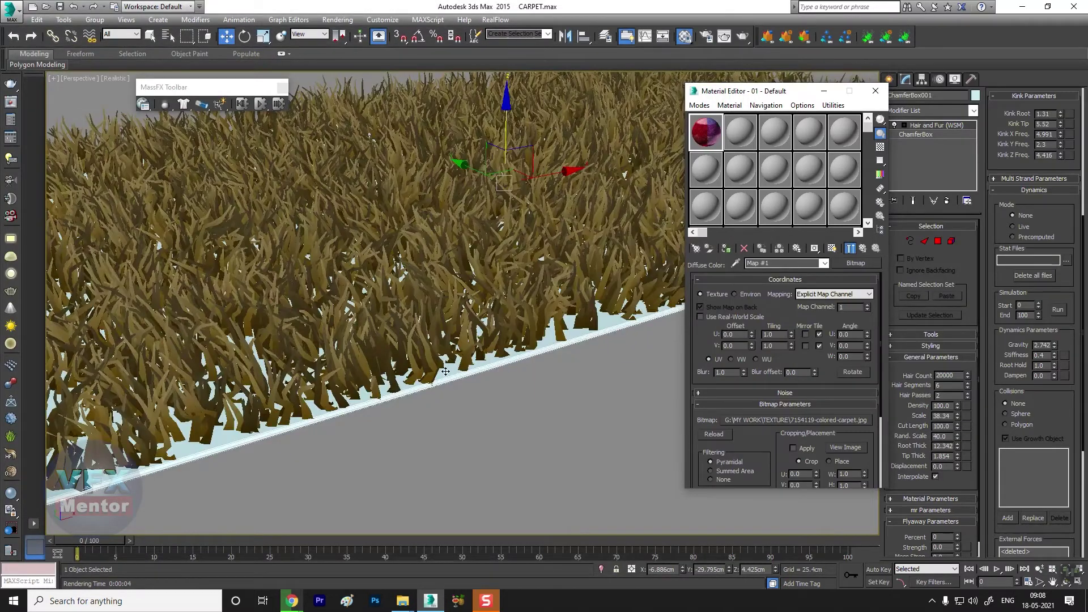
# Show the carpet material's shaded texture on the hair in the viewport.
pyautogui.click(832, 249)
pyautogui.scroll(-5, 446, 326)
pyautogui.keyDown('alt'); pyautogui.moveTo(446, 327); pyautogui.dragTo(339, 374, button='middle'); pyautogui.keyUp('alt')
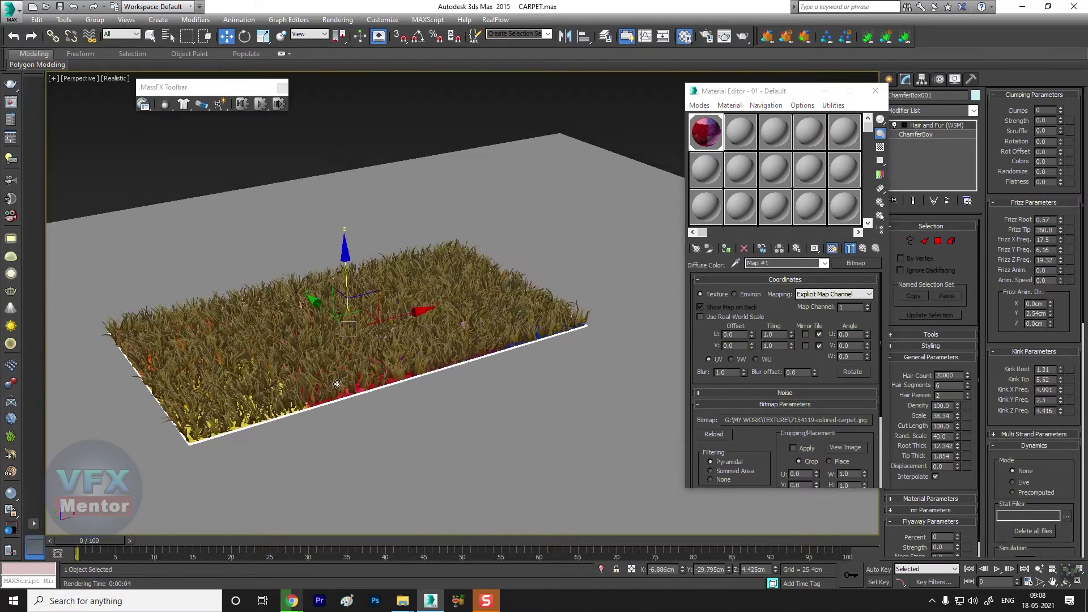
pyautogui.scroll(3, 340, 374)
pyautogui.scroll(2, 340, 374)
pyautogui.scroll(-5, 340, 374)
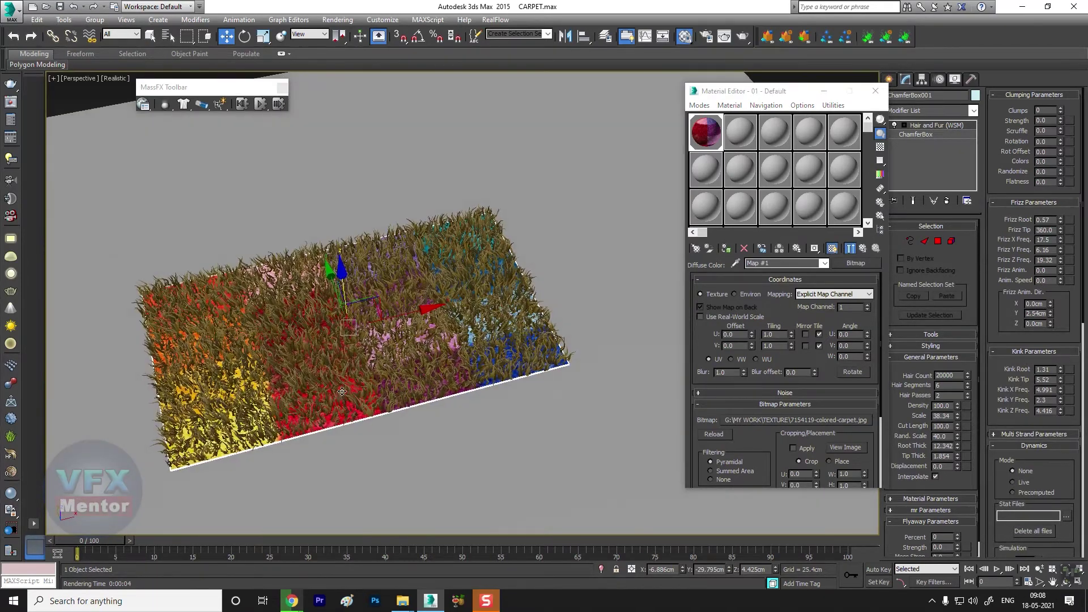
pyautogui.scroll(3, 340, 374)
pyautogui.moveTo(782, 91); pyautogui.dragTo(753, 91)
# Add a UVW Map modifier to the carpet with Box mapping.
pyautogui.click(915, 112)
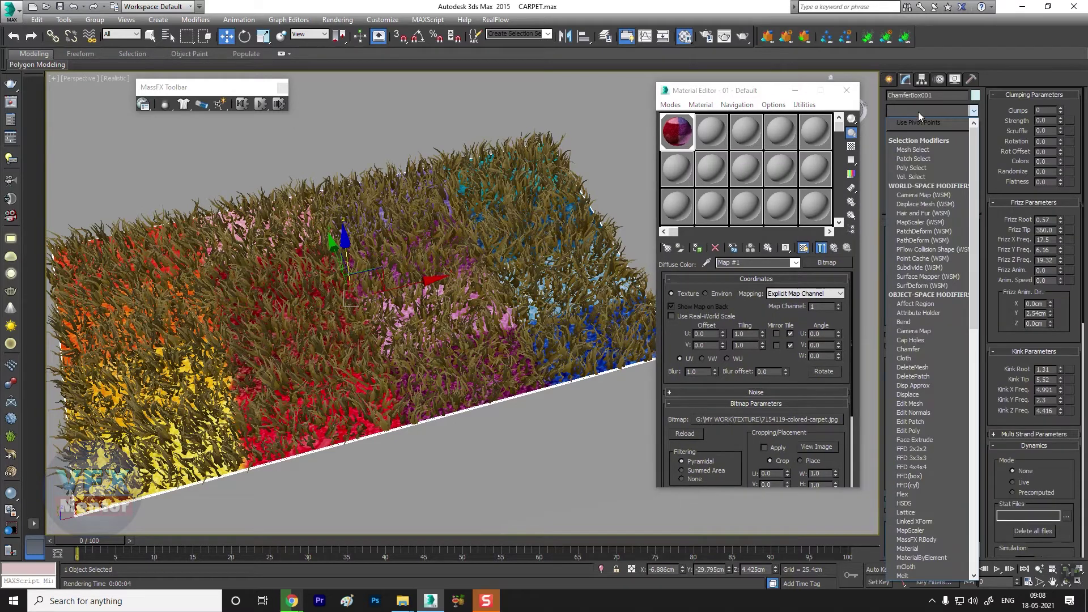
pyautogui.scroll(-15, 918, 111)
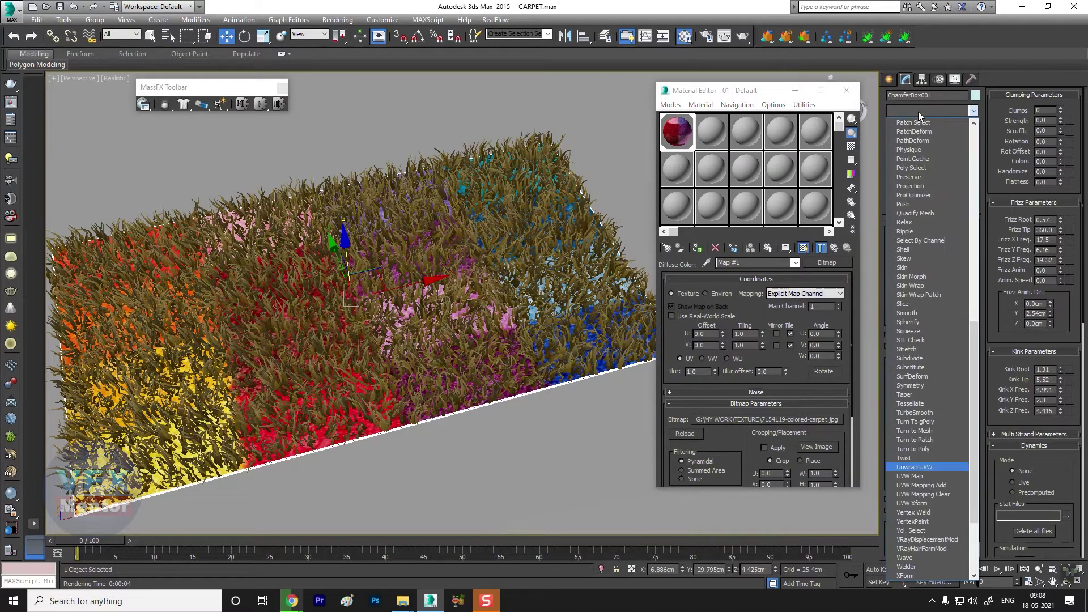
pyautogui.click(928, 476)
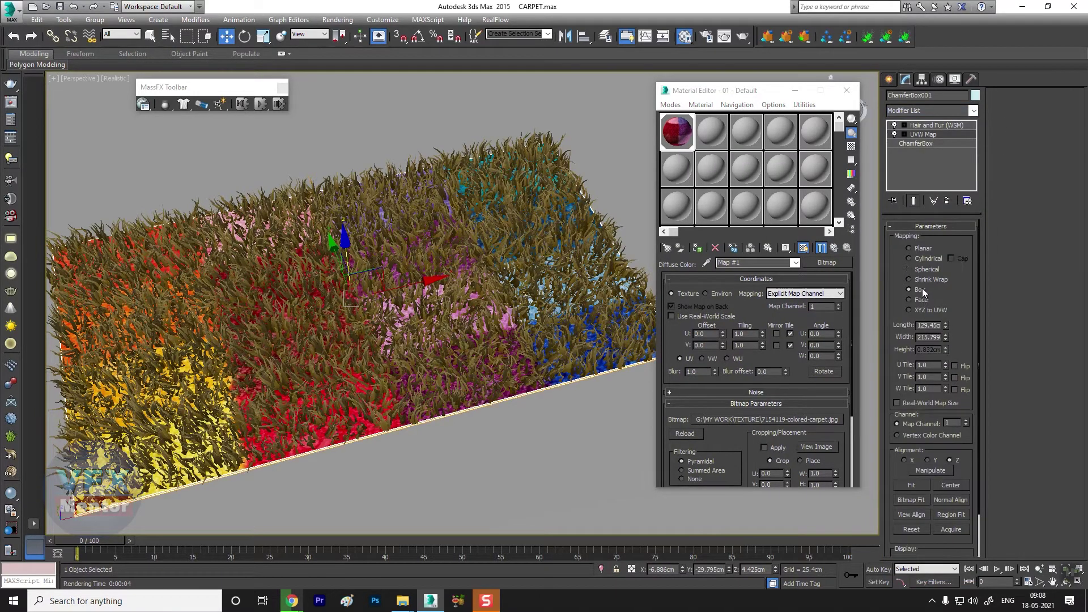
pyautogui.click(924, 292)
pyautogui.scroll(-5, 409, 359)
pyautogui.scroll(-3, 409, 358)
pyautogui.scroll(5, 409, 359)
pyautogui.scroll(4, 409, 358)
pyautogui.scroll(-3, 409, 358)
pyautogui.scroll(-2, 409, 358)
pyautogui.moveTo(745, 97)
pyautogui.mouseDown()
pyautogui.moveTo(733, 139)
pyautogui.moveTo(758, 134)
pyautogui.mouseUp()
pyautogui.scroll(2, 327, 315)
pyautogui.scroll(2, 327, 314)
pyautogui.scroll(-1, 327, 315)
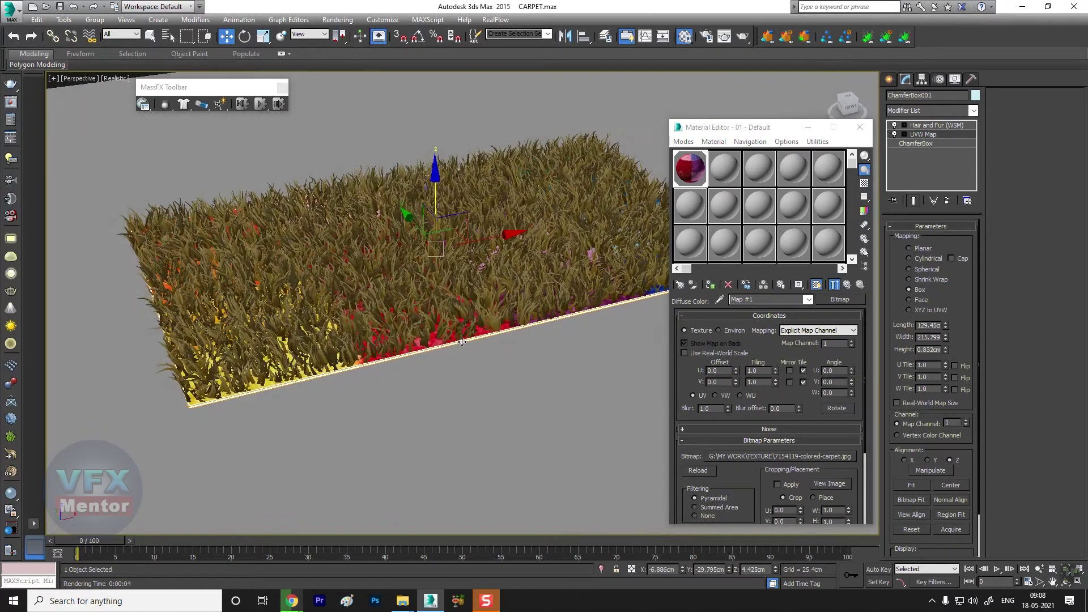
pyautogui.keyDown('alt'); pyautogui.moveTo(247, 263); pyautogui.dragTo(266, 238, button='middle'); pyautogui.keyUp('alt')
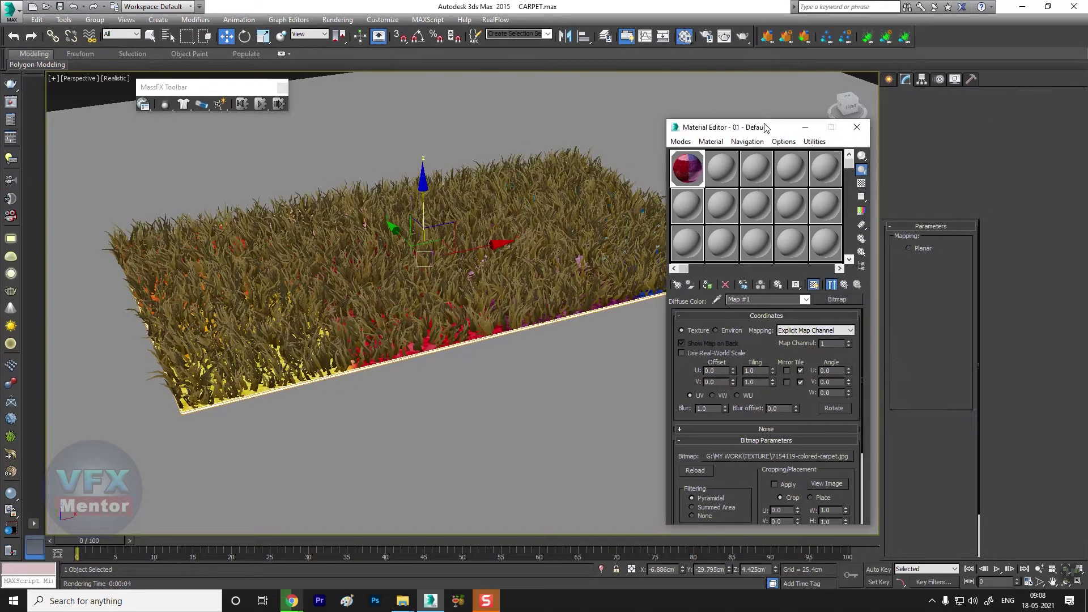
pyautogui.moveTo(826, 127); pyautogui.dragTo(786, 98)
# Copy the carpet Diffuse bitmap onto the hair Tip Color and render a preview.
pyautogui.click(935, 126)
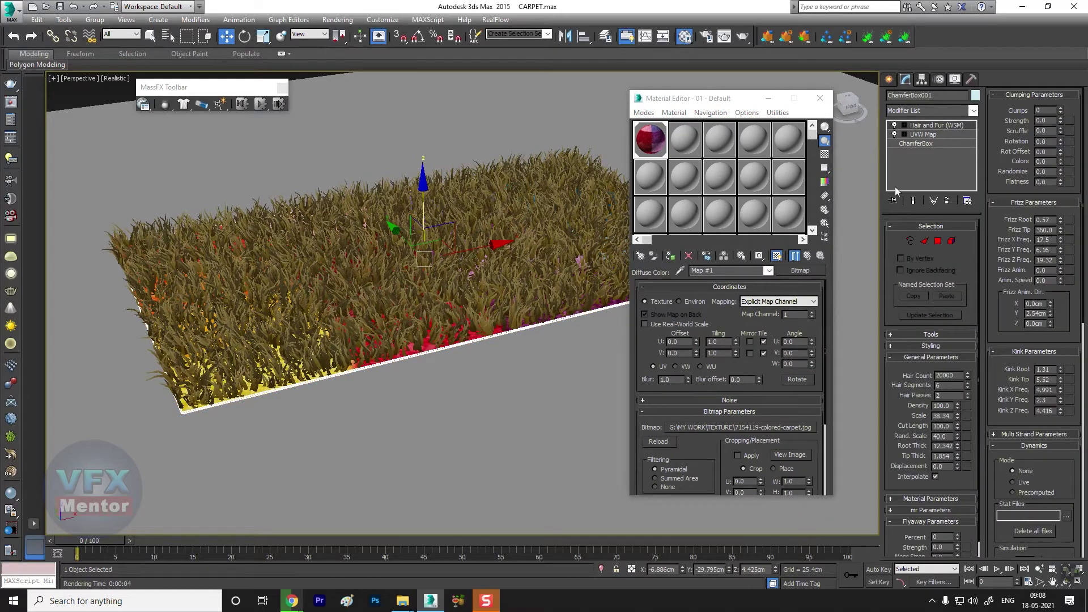
pyautogui.click(934, 498)
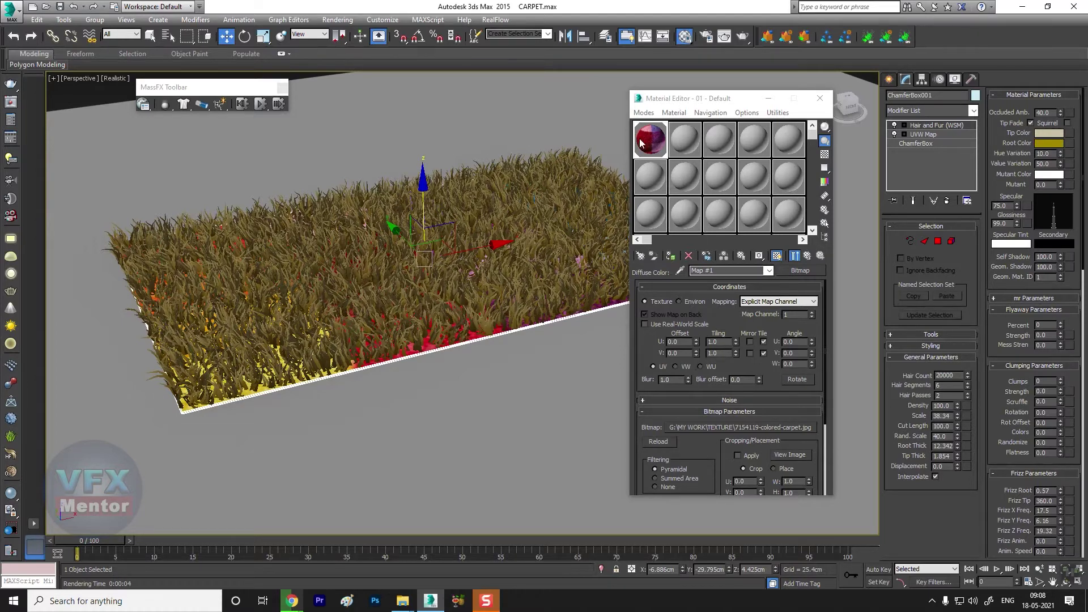
pyautogui.moveTo(650, 139); pyautogui.dragTo(1073, 135)
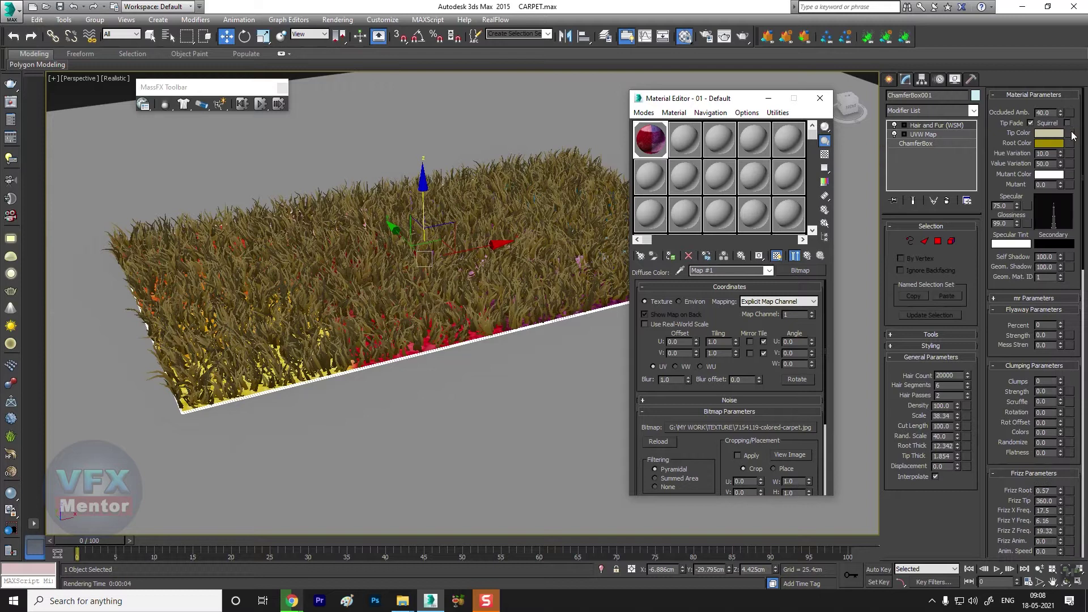
pyautogui.click(807, 255)
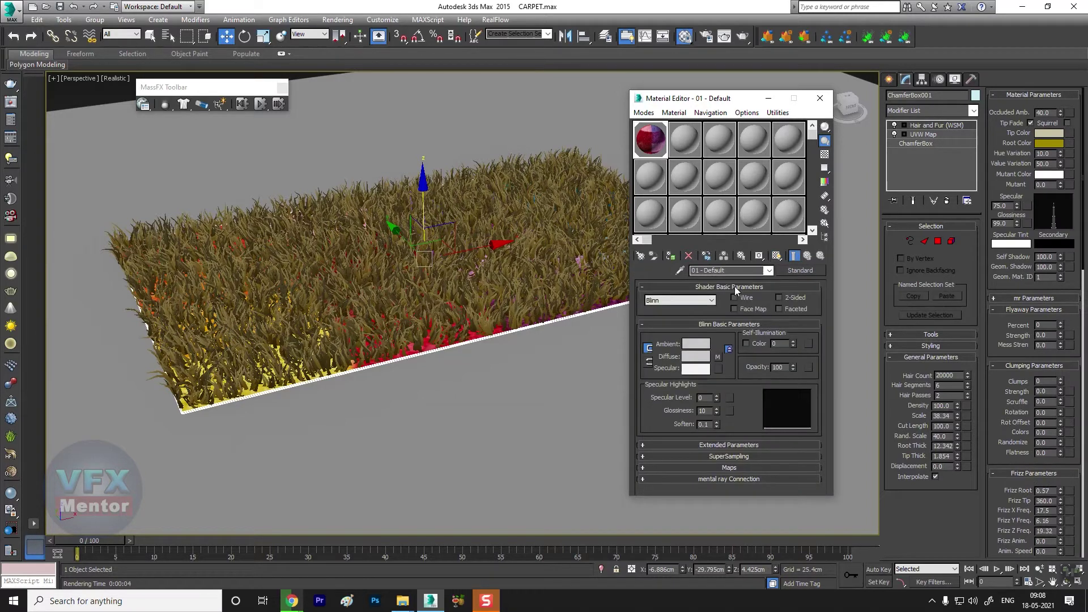
pyautogui.moveTo(718, 356); pyautogui.dragTo(1072, 136)
pyautogui.click(518, 330)
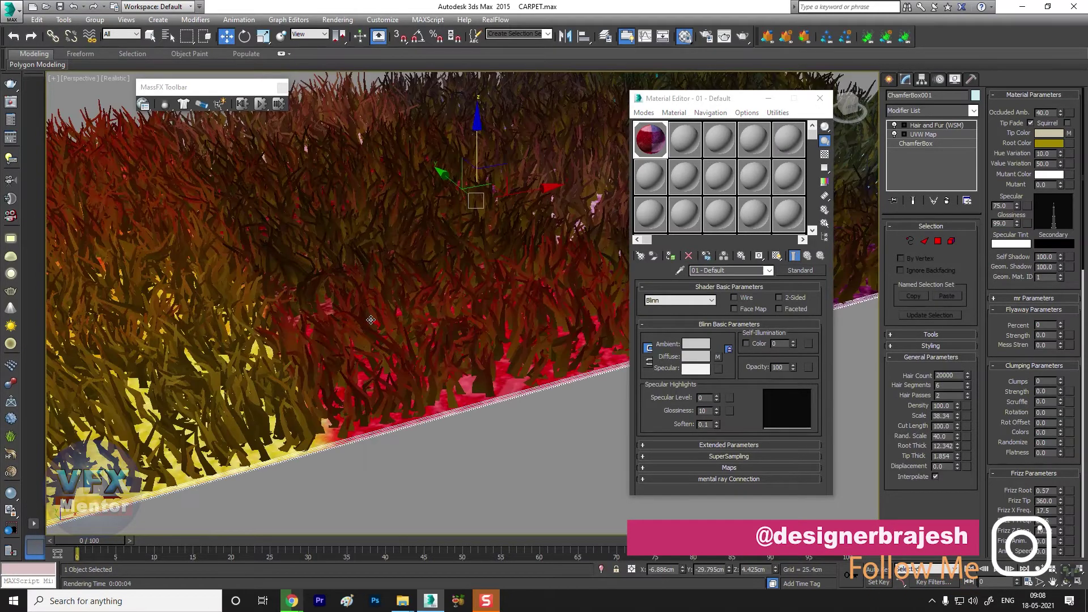
pyautogui.moveTo(349, 341)
pyautogui.keyDown('alt'); pyautogui.mouseDown(button='middle')
pyautogui.moveTo(467, 363)
pyautogui.moveTo(498, 346)
pyautogui.mouseUp(button='middle'); pyautogui.keyUp('alt')
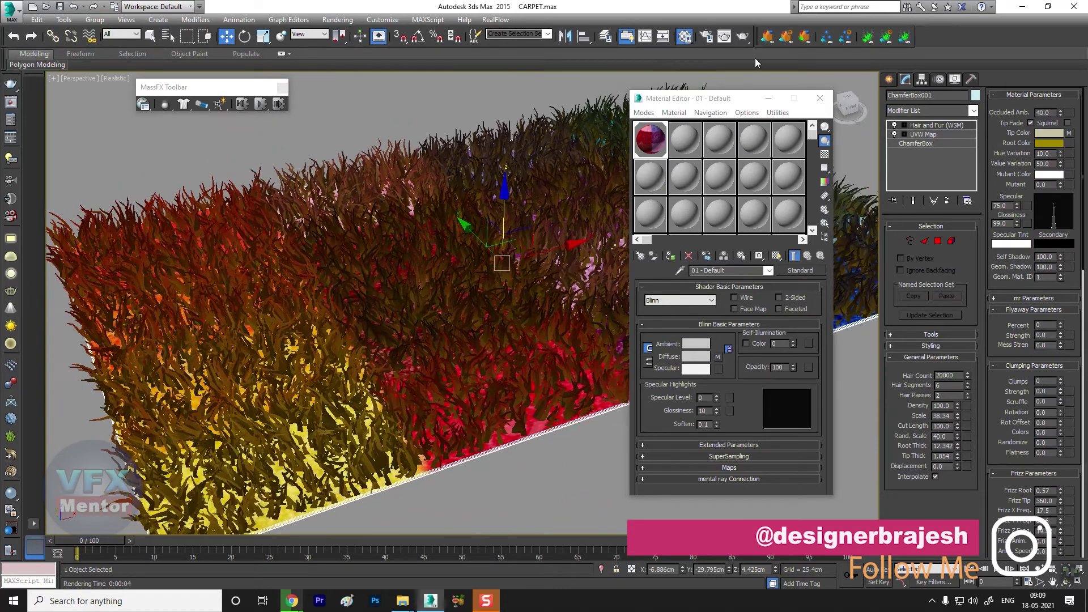
pyautogui.click(743, 37)
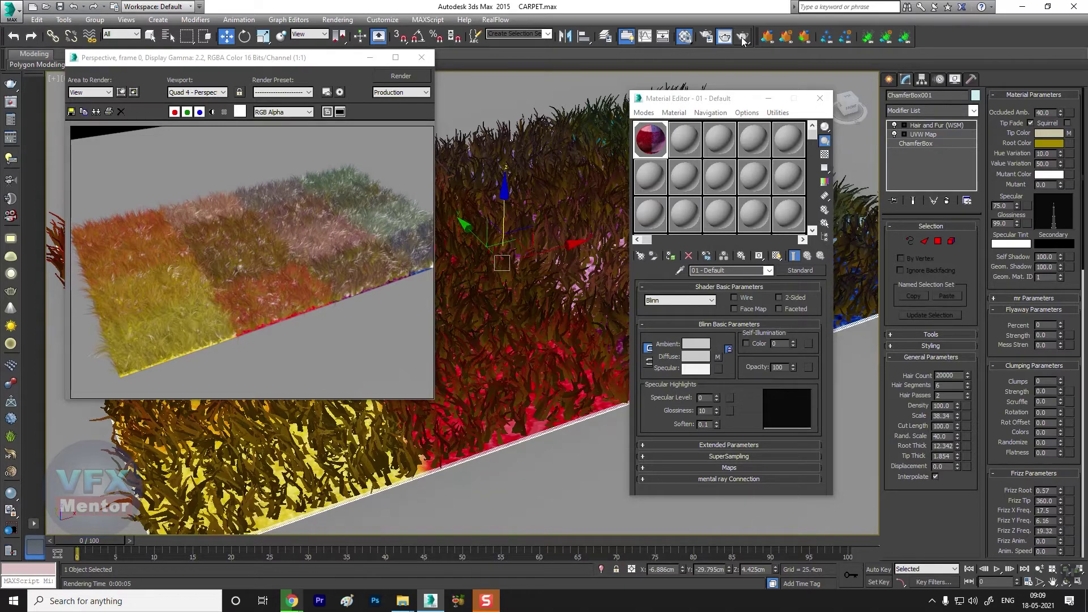
# Start a render and copy the carpet Diffuse bitmap onto the hair Root Color.
pyautogui.click(741, 37)
pyautogui.scroll(3, 219, 284)
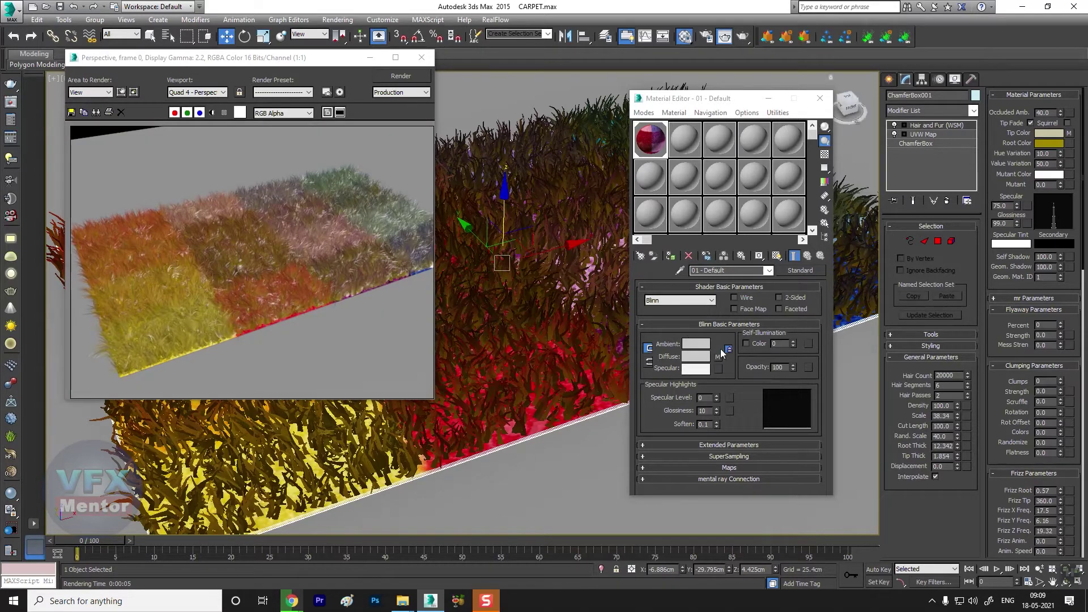
pyautogui.moveTo(1072, 150); pyautogui.dragTo(1068, 143)
pyautogui.click(524, 331)
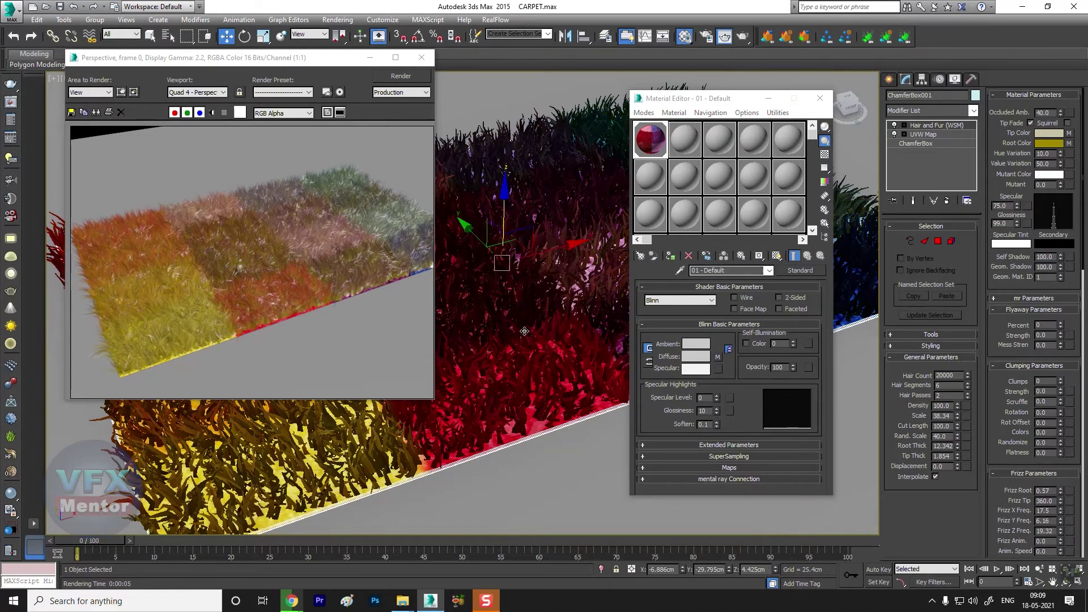
pyautogui.scroll(-3, 523, 340)
pyautogui.scroll(-2, 519, 357)
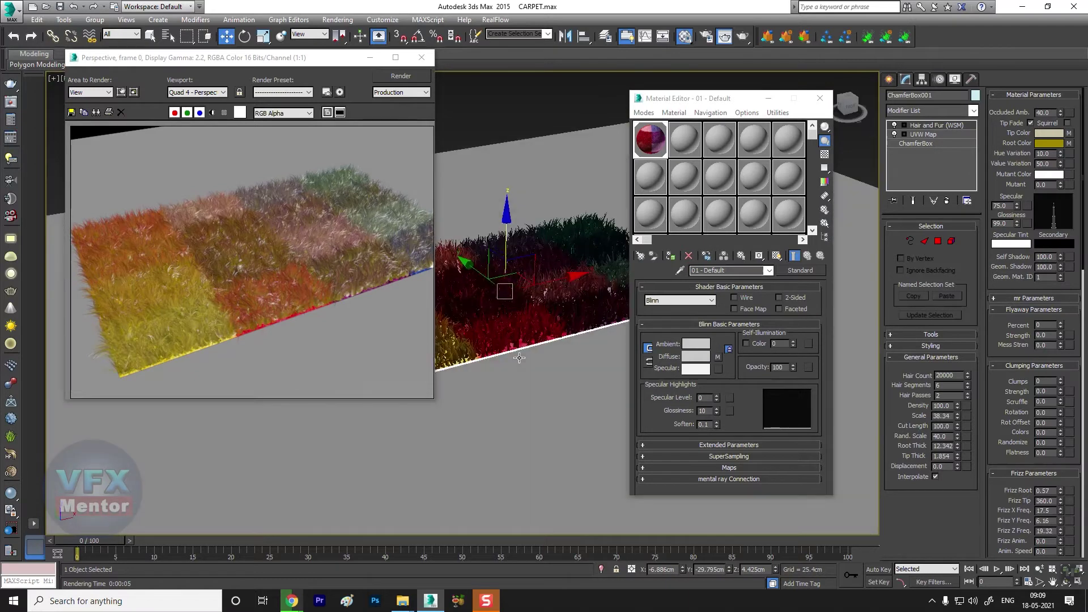
pyautogui.scroll(2, 498, 317)
pyautogui.scroll(3, 448, 187)
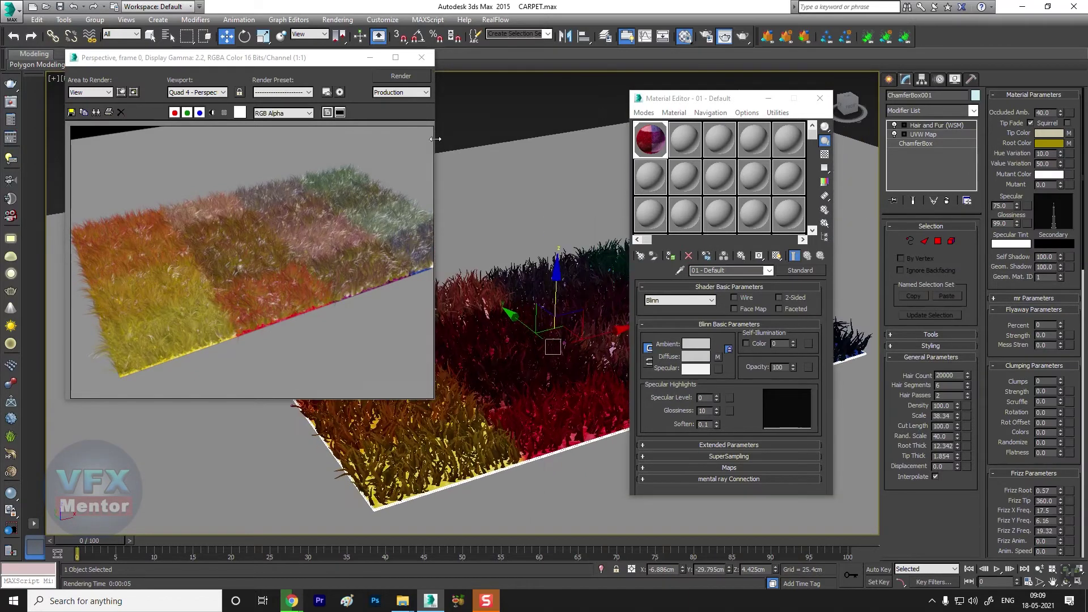
# Re-render the carpet, close the frame window, and raise hair Scale to 51.376.
pyautogui.click(402, 76)
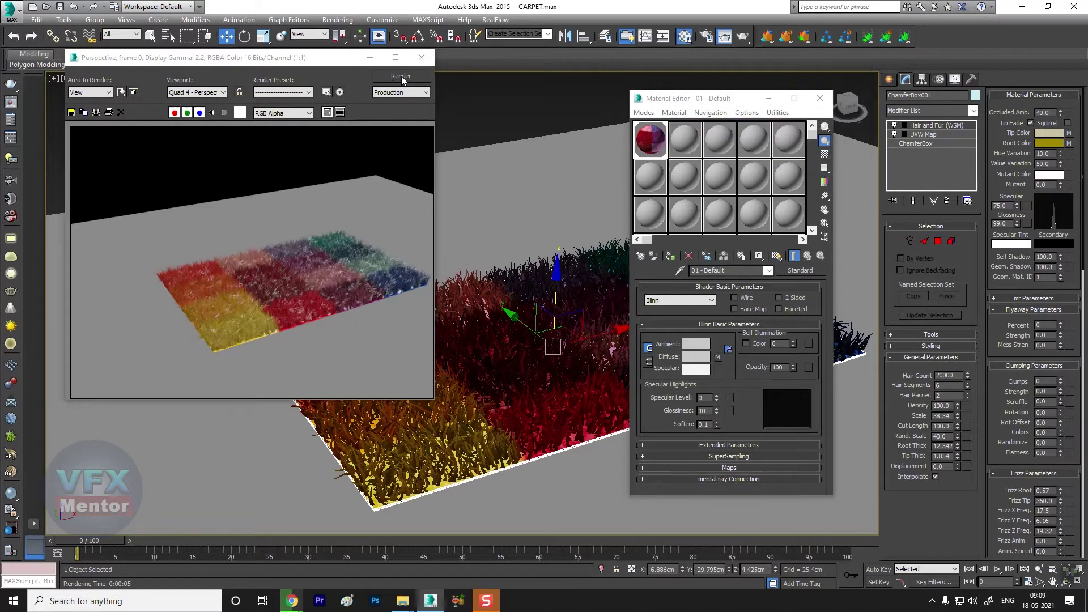
pyautogui.scroll(3, 269, 305)
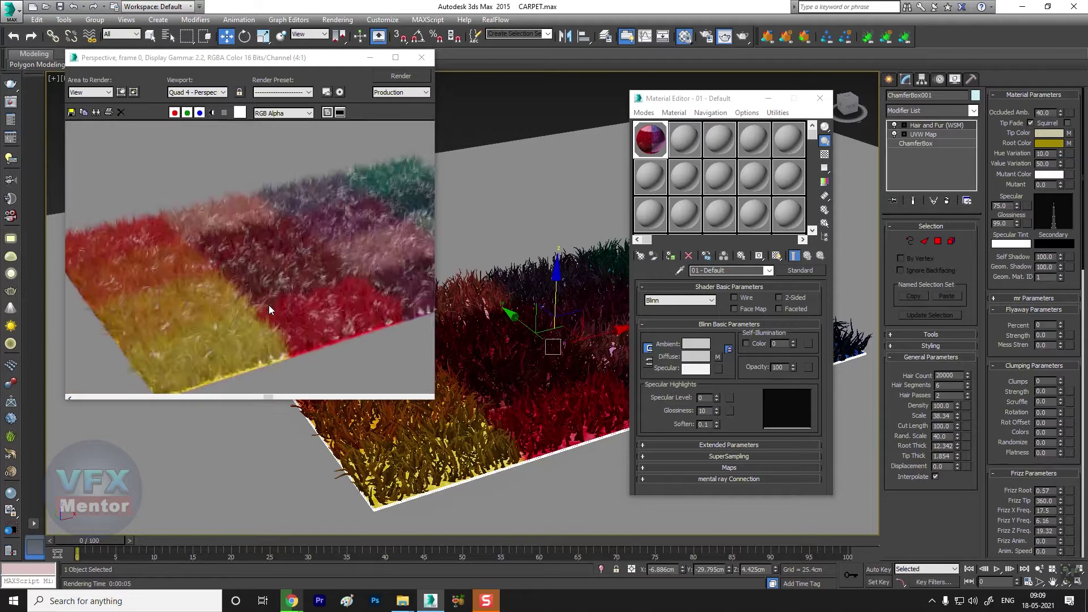
pyautogui.scroll(2, 285, 306)
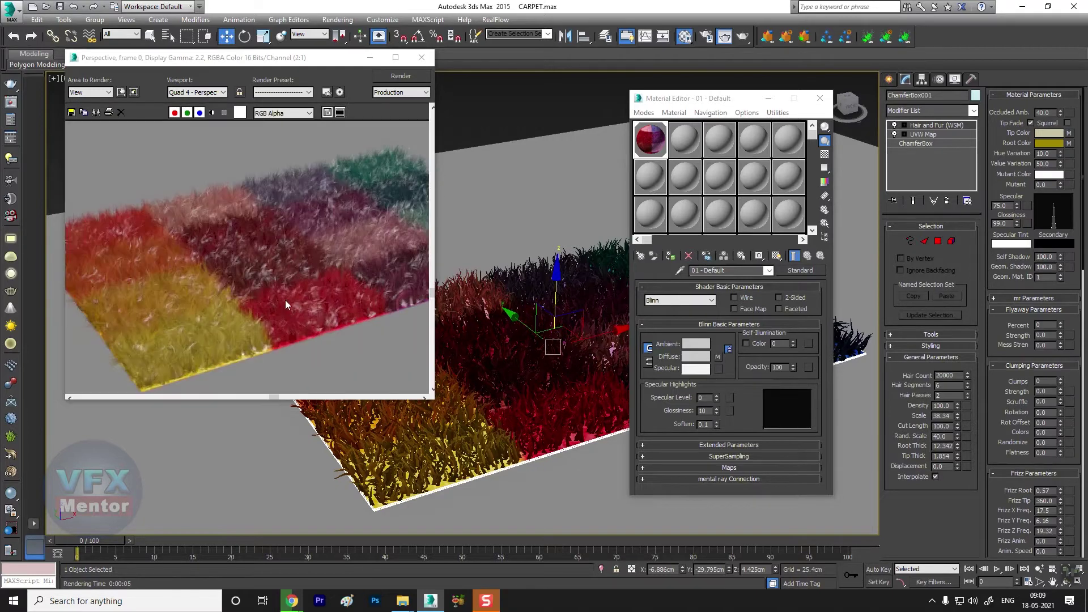
pyautogui.click(422, 58)
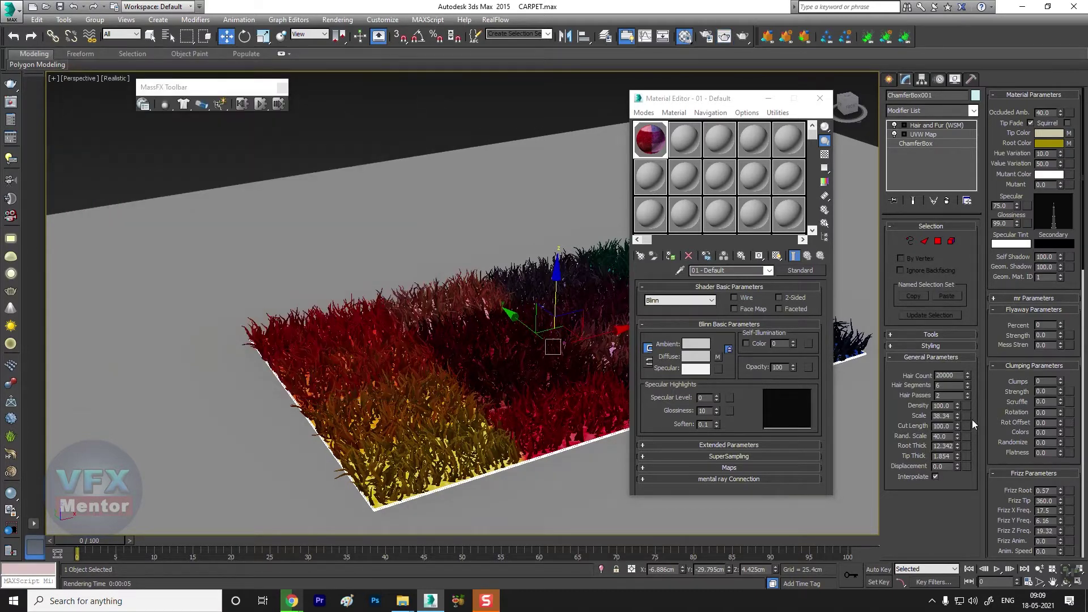
pyautogui.moveTo(958, 414); pyautogui.dragTo(961, 391)
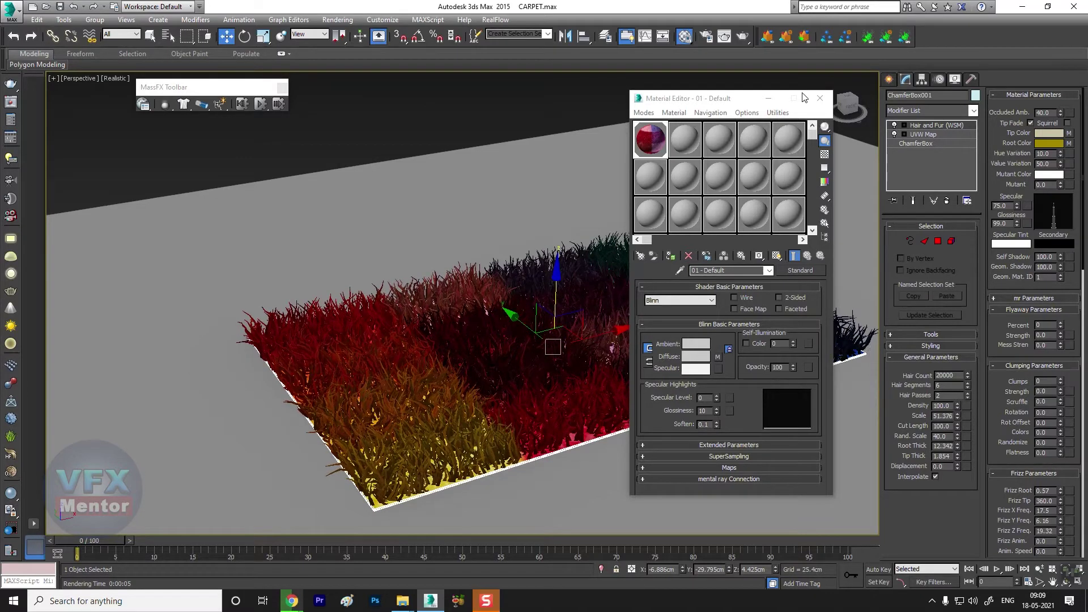
pyautogui.click(820, 98)
pyautogui.moveTo(548, 388); pyautogui.dragTo(477, 363, button='middle')
pyautogui.scroll(-5, 477, 363)
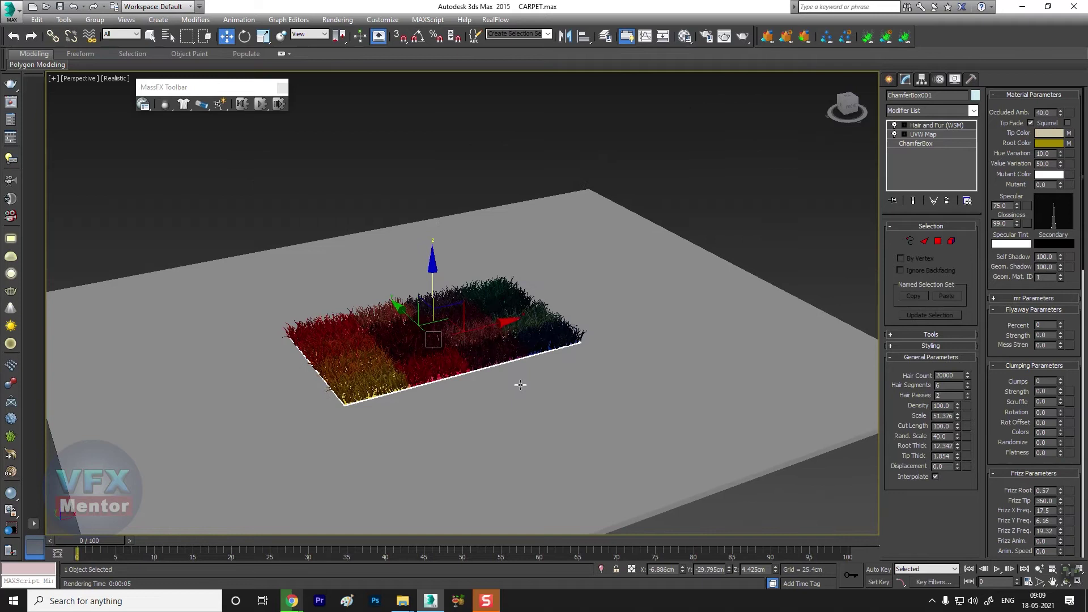
pyautogui.press('m')
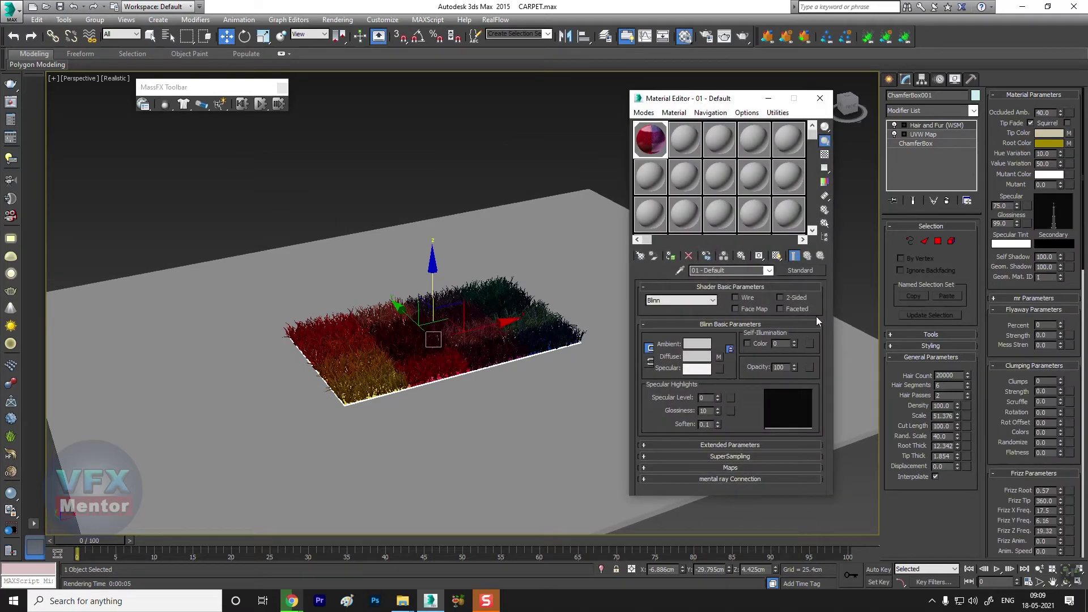
# Close the Material Editor, open Render Setup, and admit a caller in the browser.
pyautogui.click(819, 98)
pyautogui.click(705, 36)
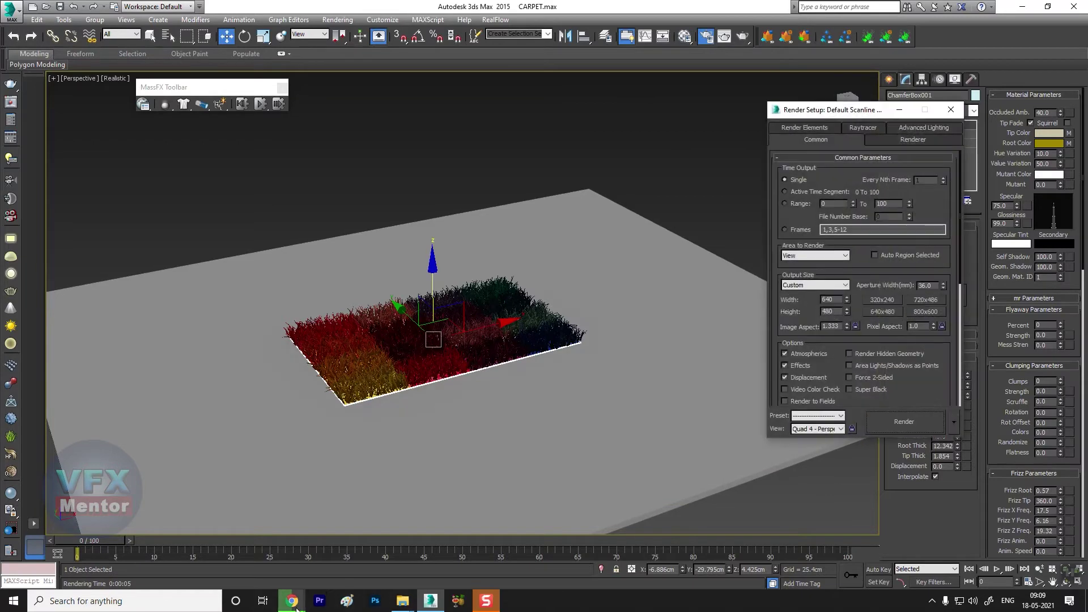
pyautogui.moveTo(291, 601)
pyautogui.click(264, 550)
pyautogui.click(660, 126)
pyautogui.hotkey('alt', 'Tab')
# Assign NVIDIA mental ray as the production renderer and close Render Setup.
pyautogui.rightClick(929, 388)
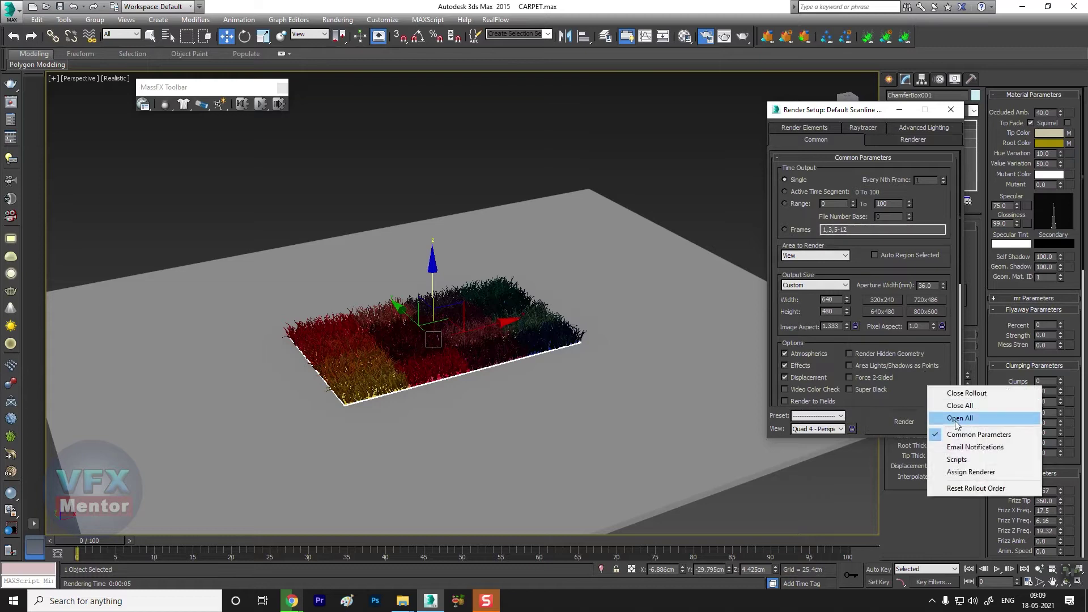
pyautogui.click(969, 472)
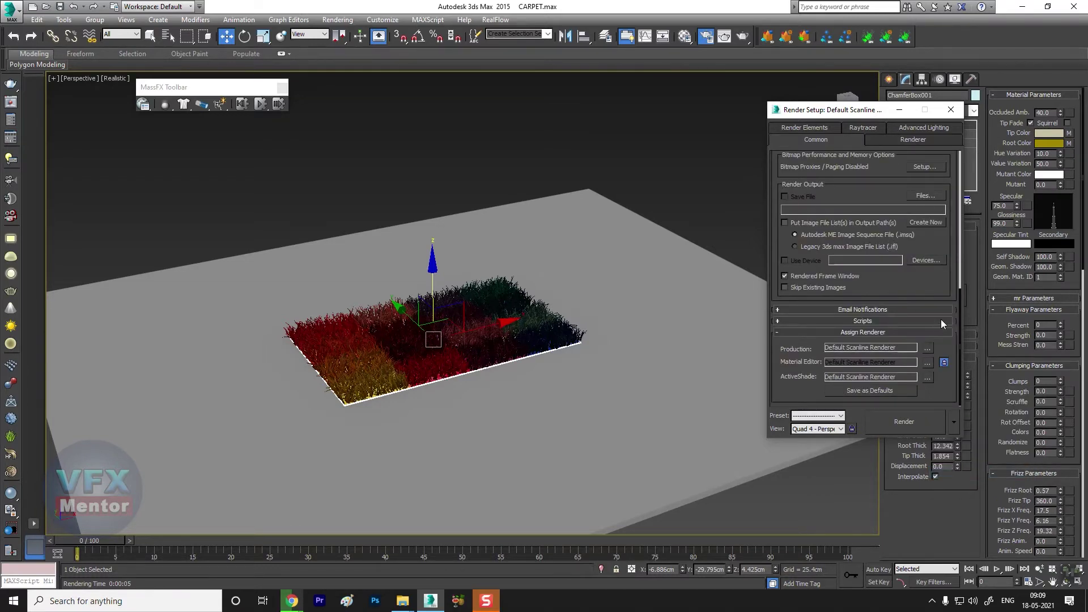
pyautogui.click(928, 348)
pyautogui.click(821, 212)
pyautogui.click(868, 352)
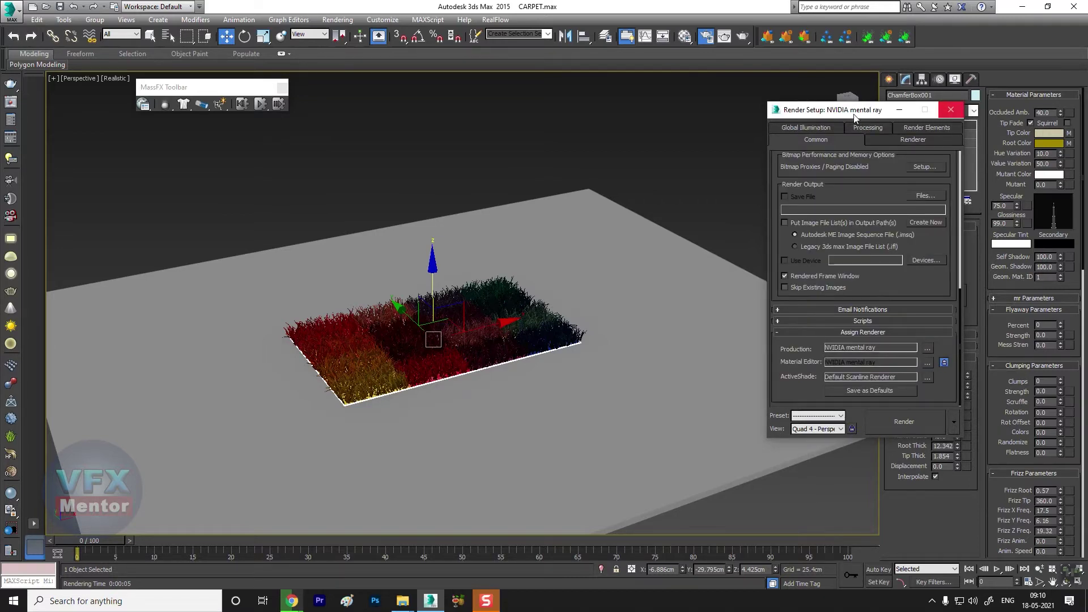
pyautogui.click(816, 128)
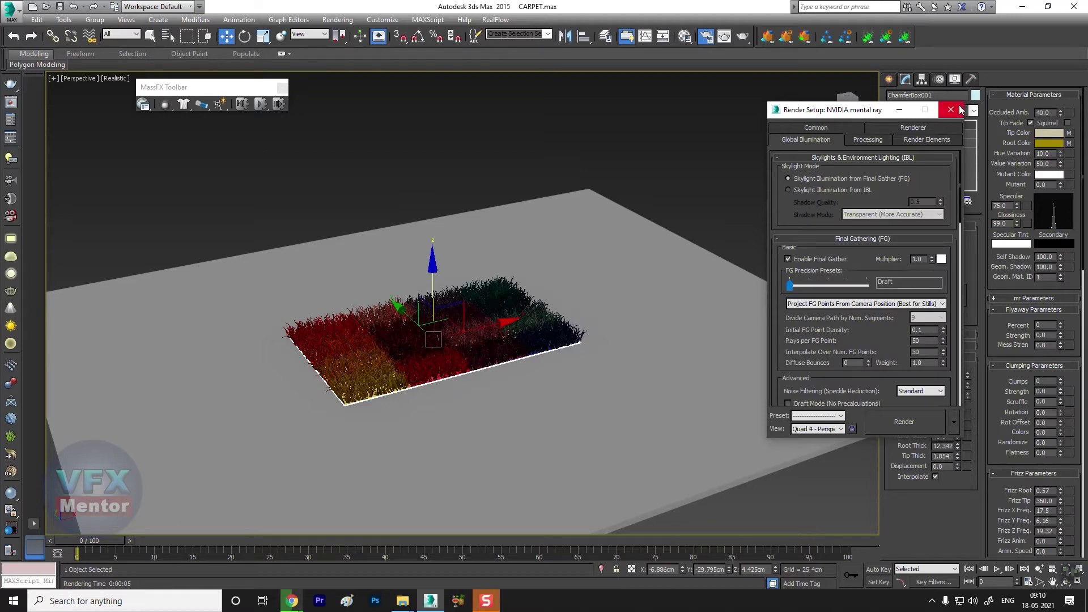
pyautogui.click(957, 111)
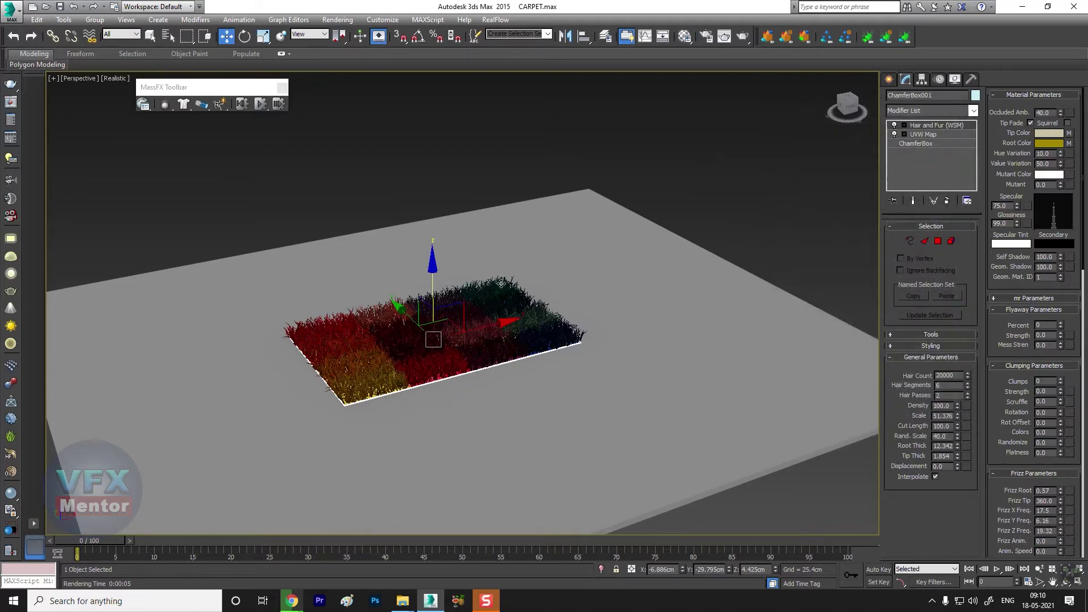
pyautogui.scroll(-3, 502, 283)
# Select the 02 - Default slot and change it to an Architectural material.
pyautogui.click(684, 36)
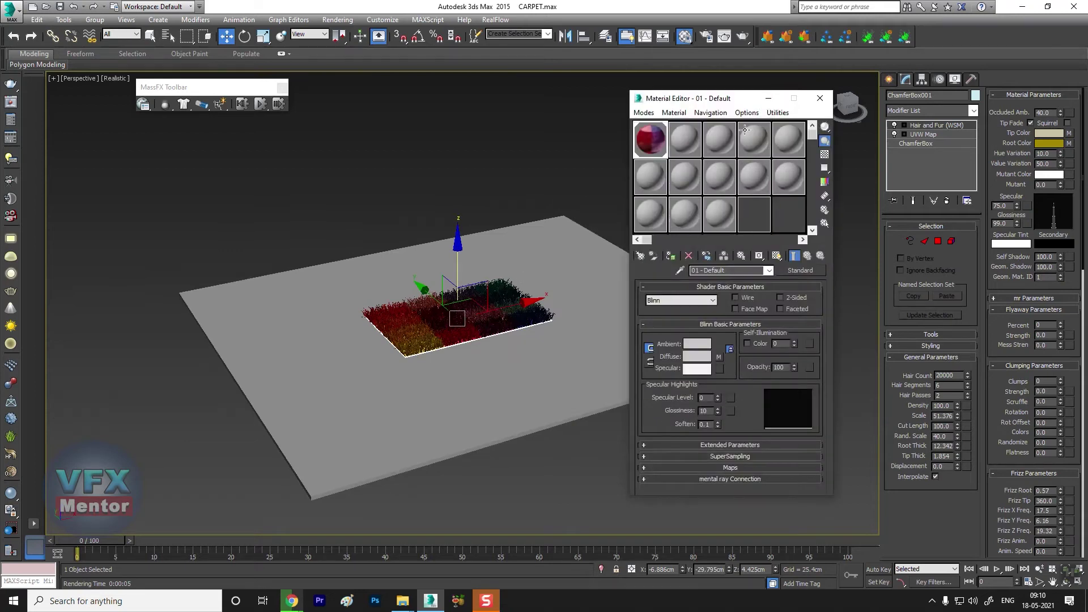
pyautogui.click(689, 142)
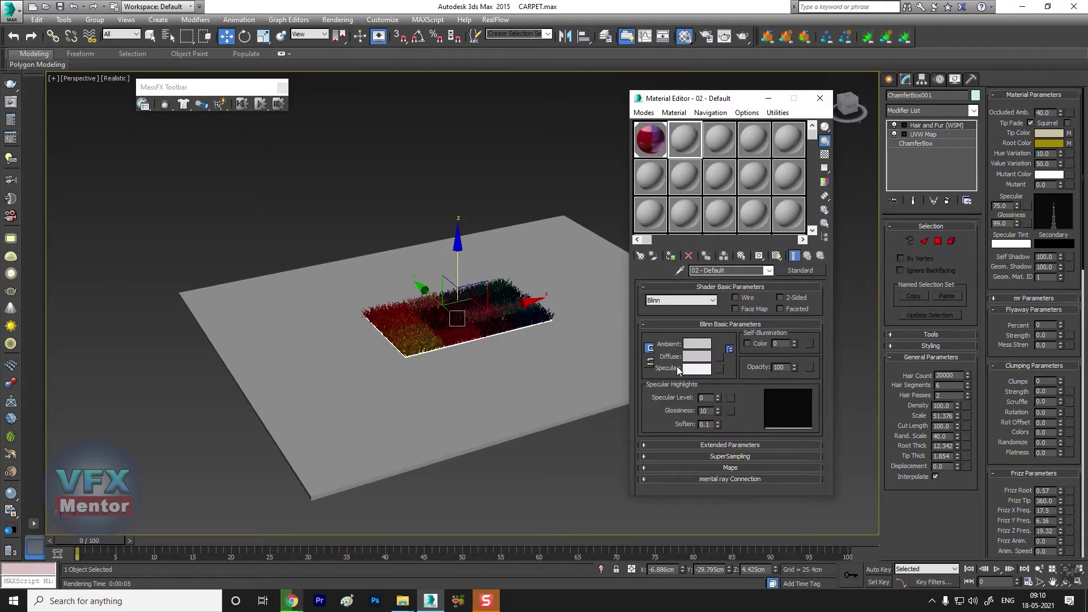
pyautogui.click(719, 356)
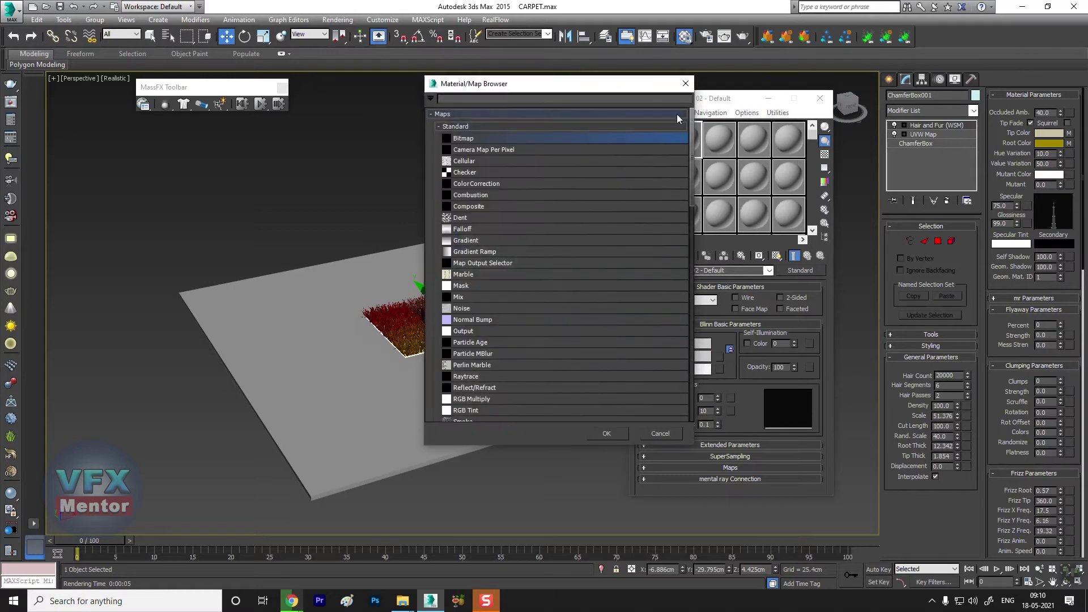
pyautogui.click(687, 85)
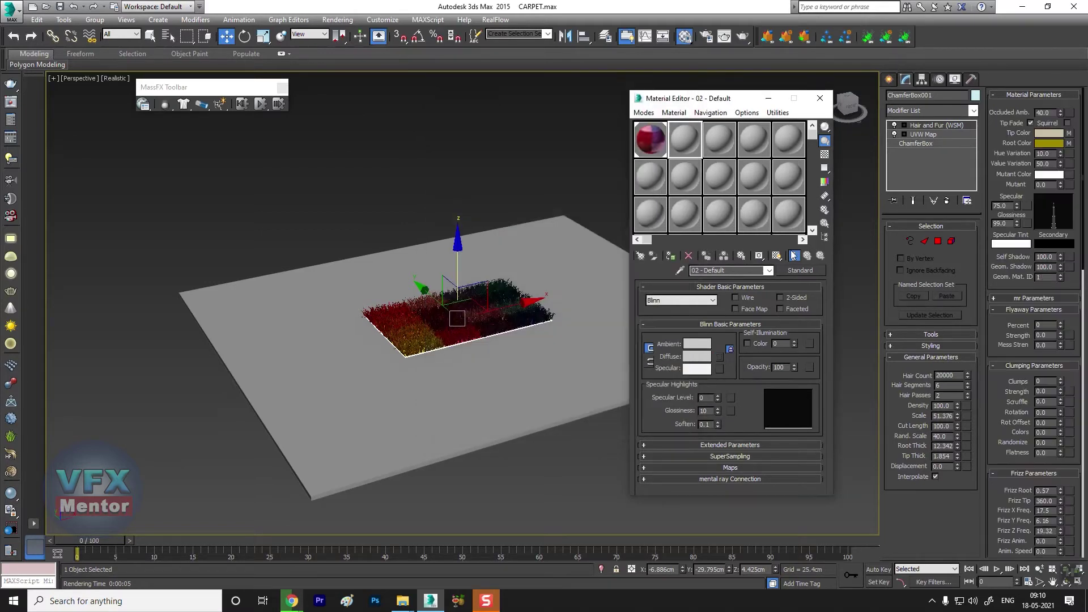
pyautogui.click(801, 271)
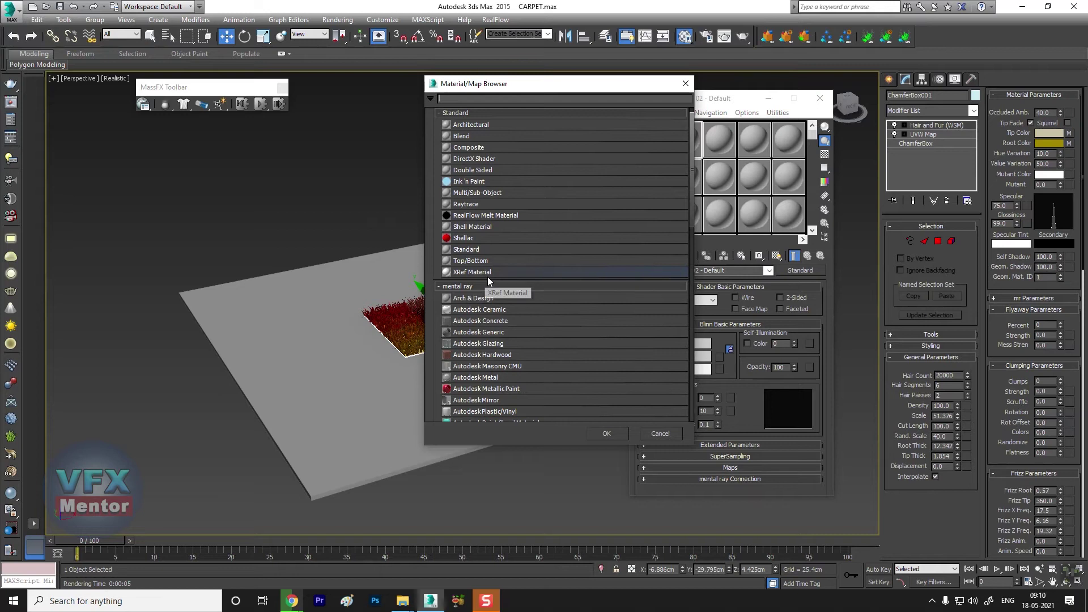
pyautogui.scroll(-3, 483, 309)
pyautogui.scroll(-2, 485, 318)
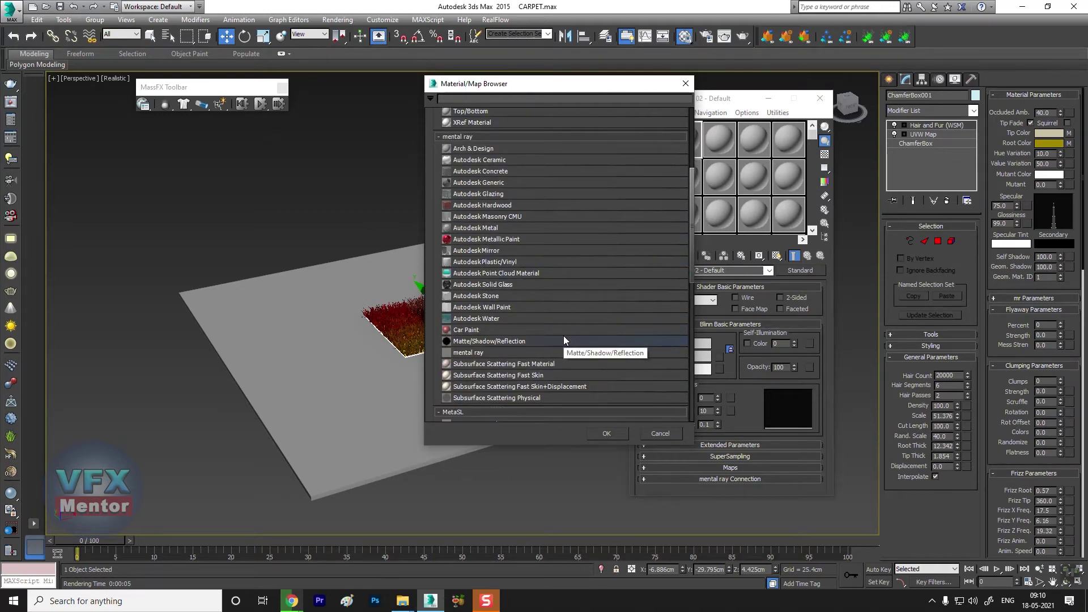
pyautogui.scroll(-1, 581, 331)
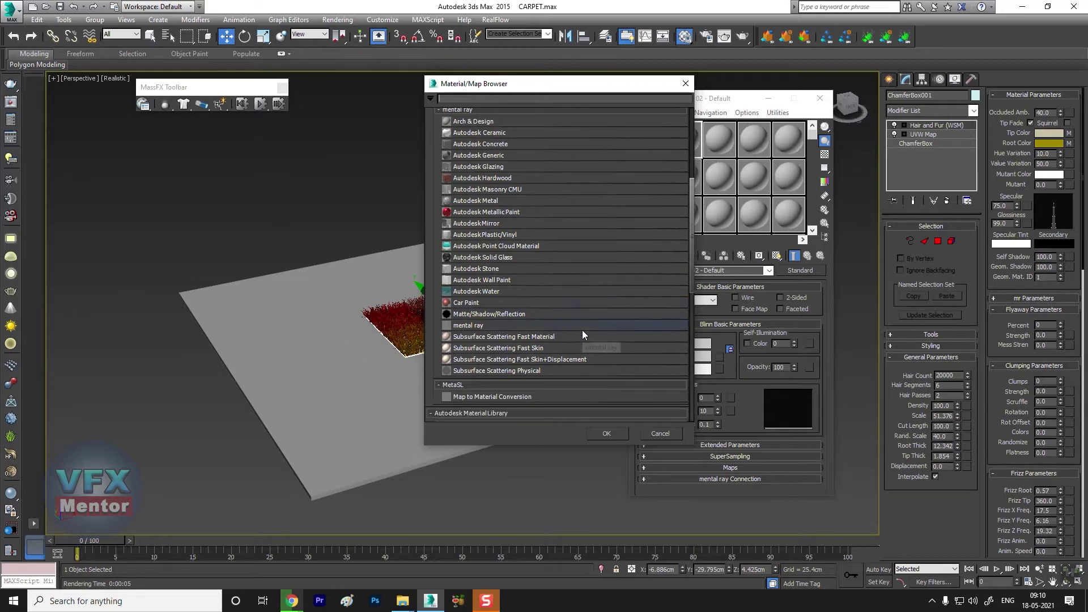
pyautogui.scroll(1, 582, 330)
pyautogui.scroll(1, 583, 330)
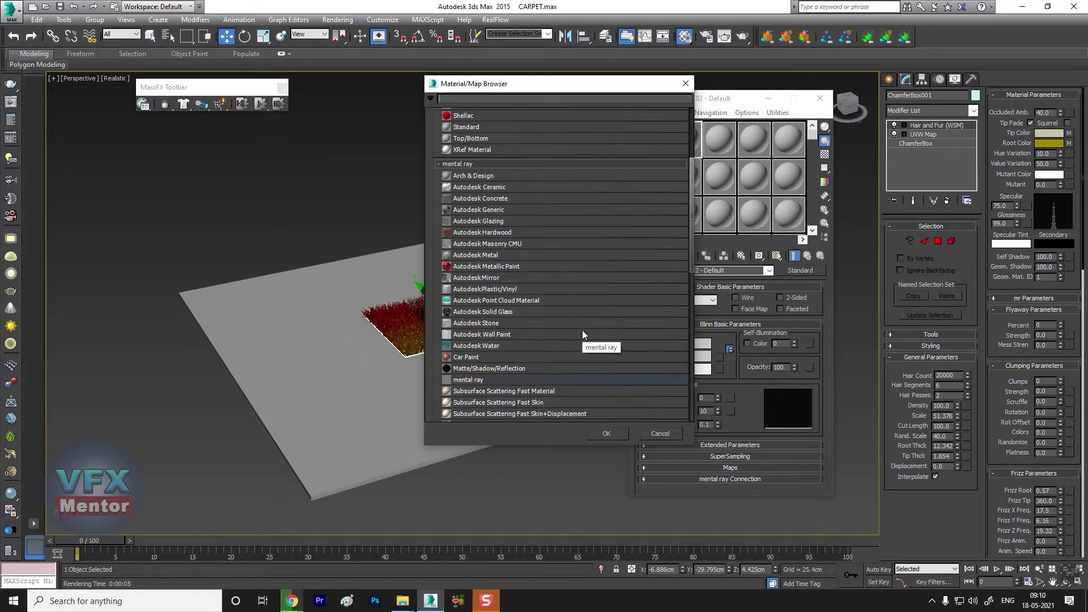
pyautogui.scroll(1, 532, 245)
pyautogui.scroll(2, 532, 241)
pyautogui.doubleClick(489, 141)
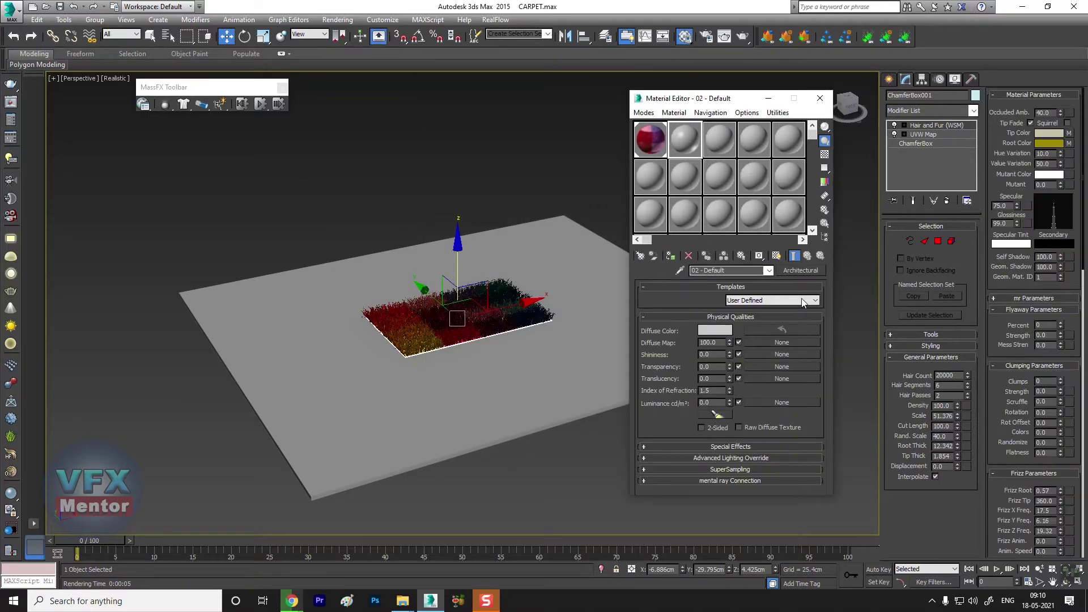
# Switch 02 - Default to a mental ray Arch & Design material.
pyautogui.click(802, 301)
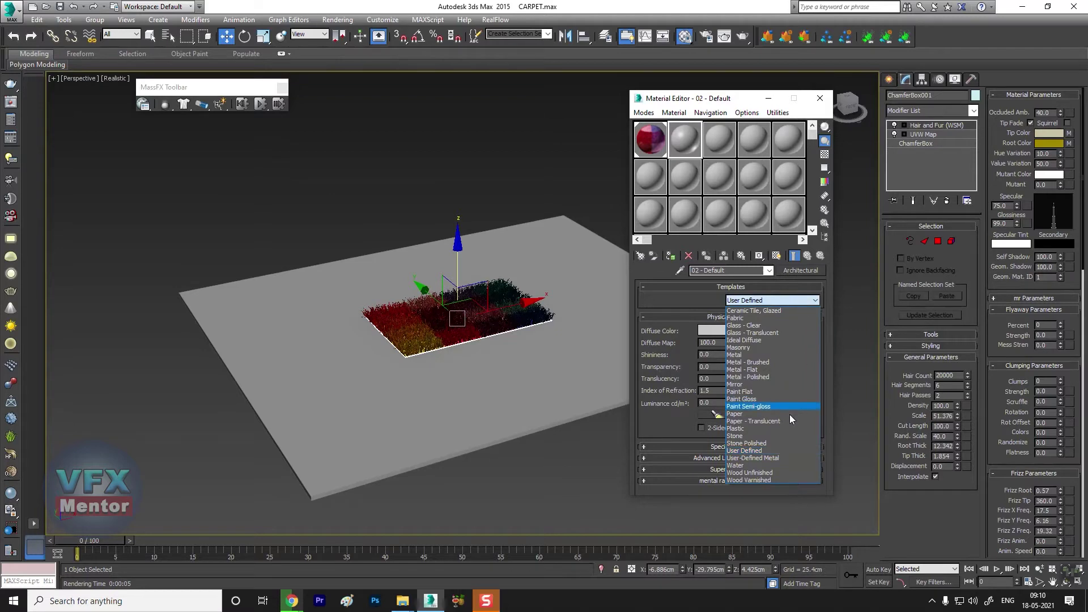
pyautogui.click(805, 272)
pyautogui.click(814, 267)
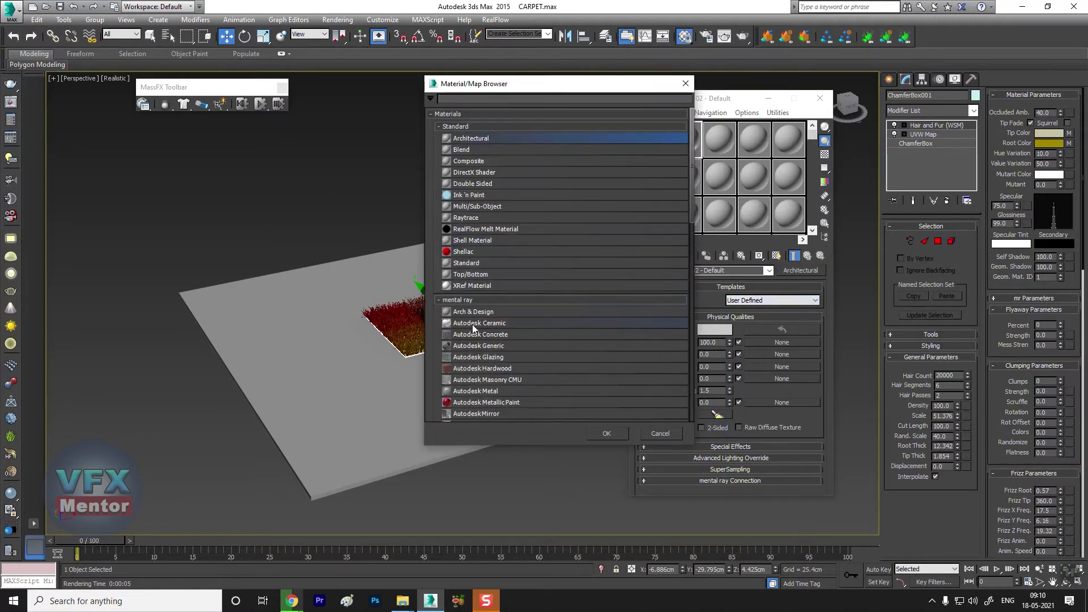
pyautogui.doubleClick(500, 311)
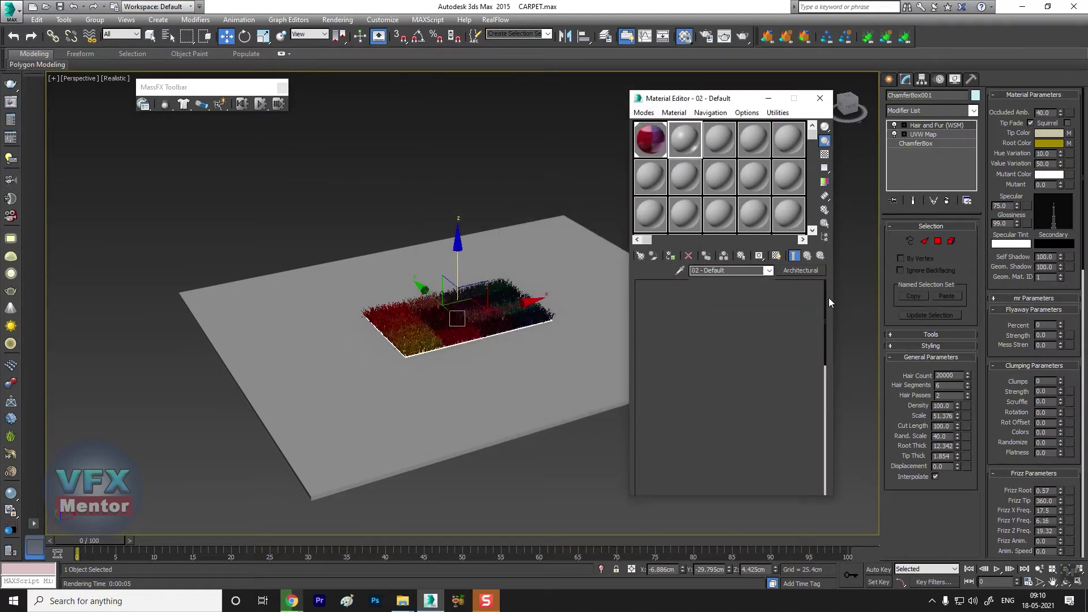
pyautogui.click(818, 298)
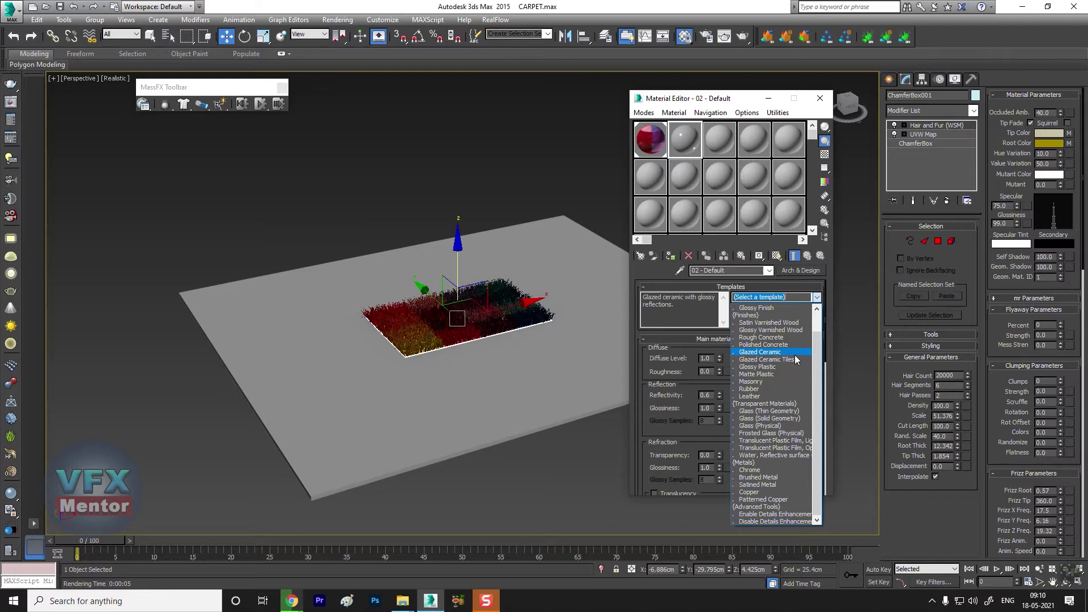
pyautogui.click(813, 272)
pyautogui.scroll(-4, 522, 294)
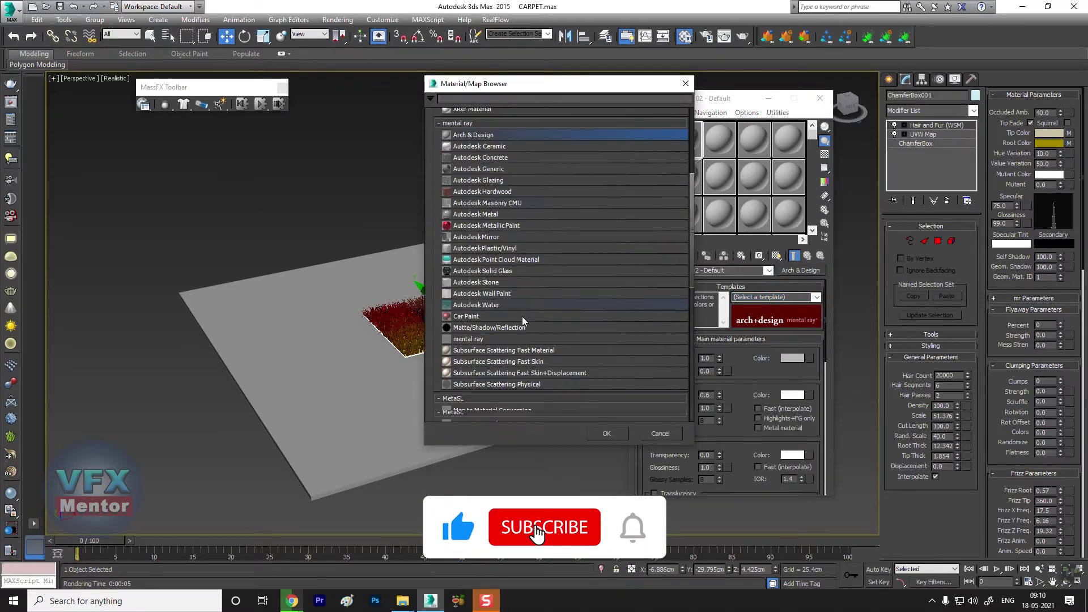
pyautogui.scroll(-3, 522, 323)
pyautogui.scroll(2, 522, 329)
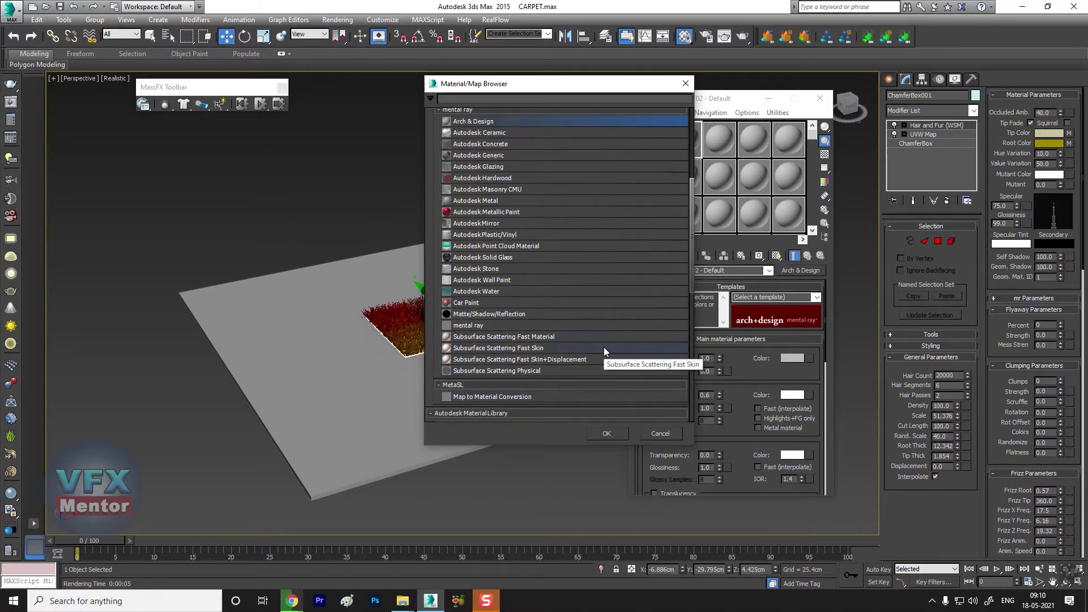
pyautogui.scroll(1, 604, 347)
pyautogui.scroll(3, 603, 347)
pyautogui.scroll(2, 604, 347)
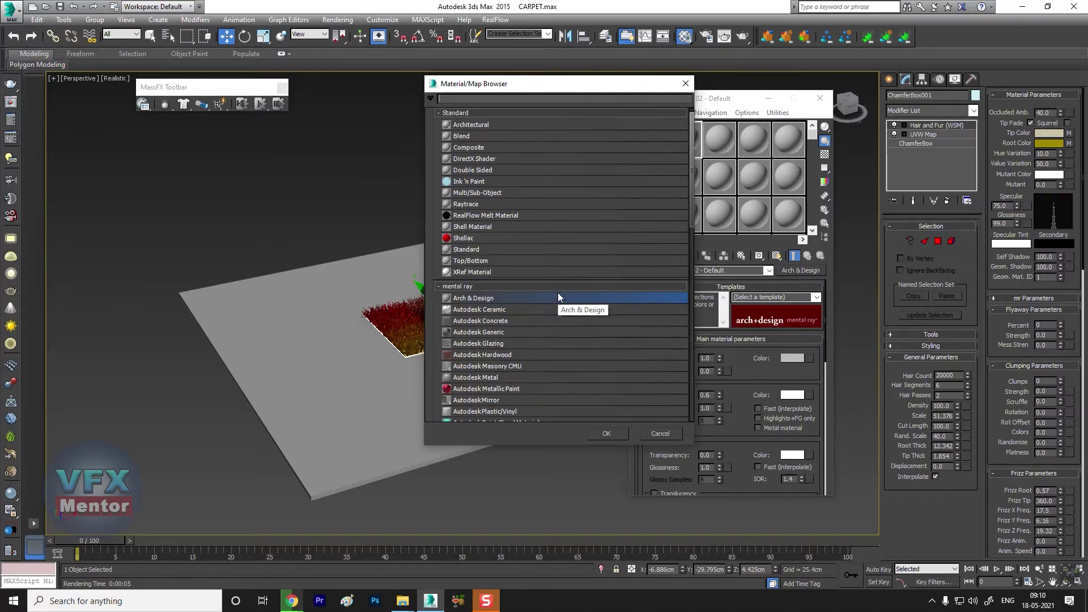
pyautogui.scroll(1, 557, 294)
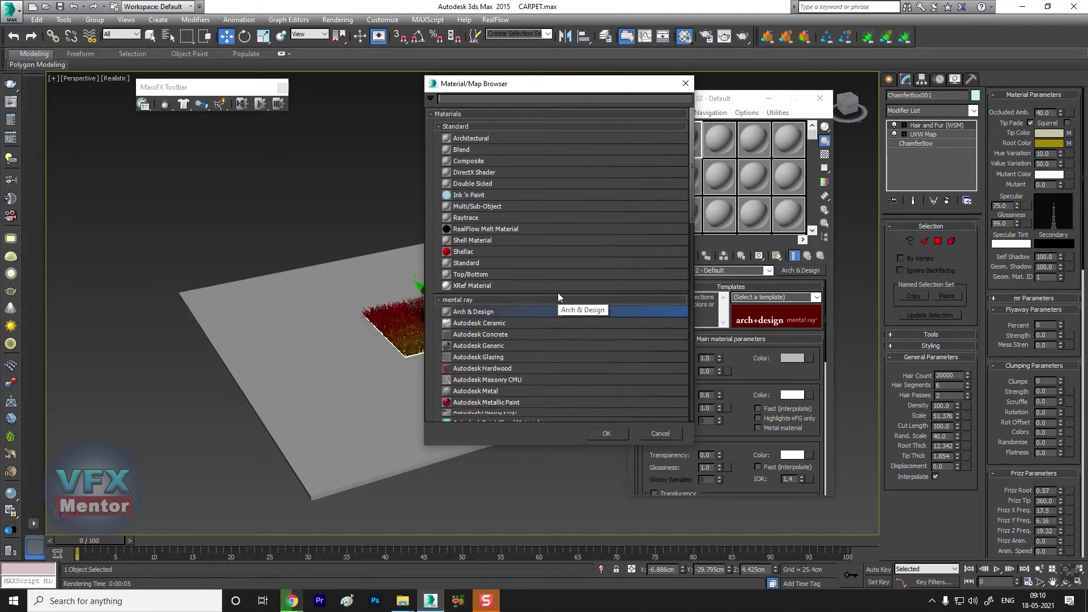
pyautogui.click(684, 85)
pyautogui.rightClick(804, 270)
pyautogui.click(805, 279)
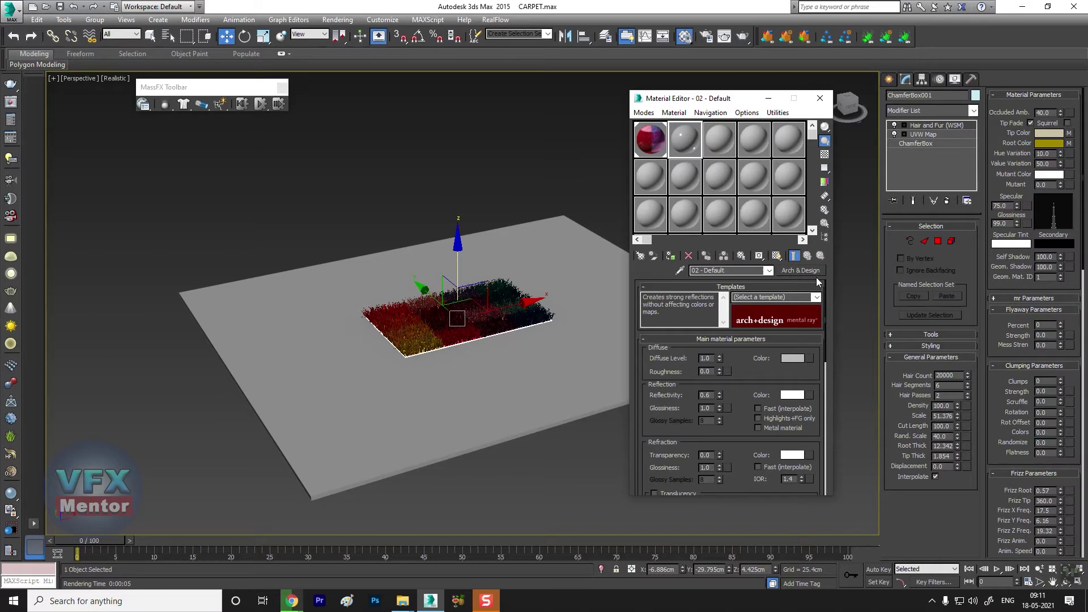
pyautogui.click(802, 296)
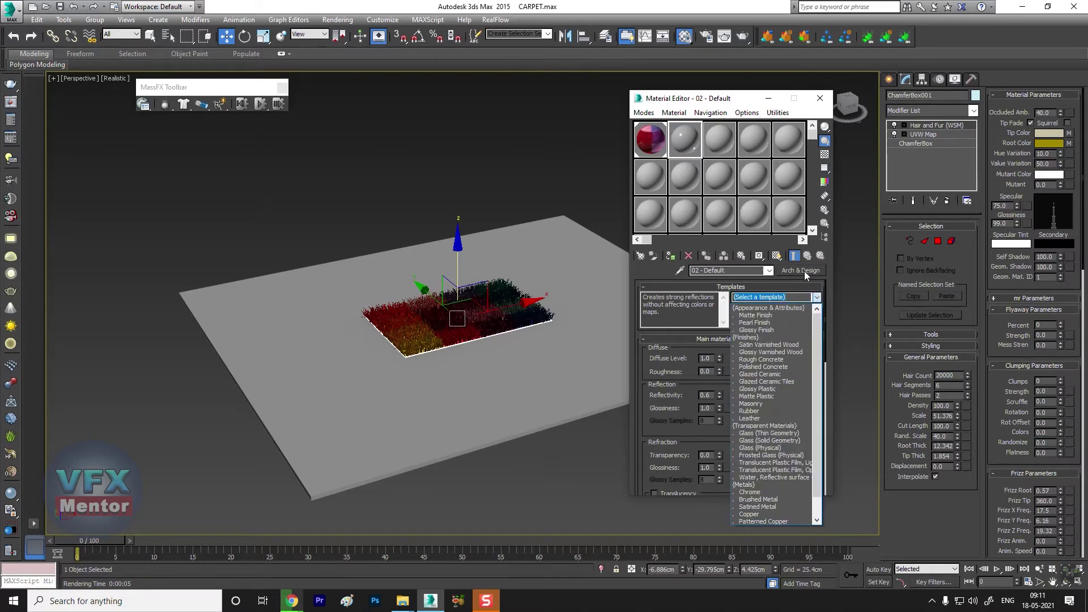
pyautogui.rightClick(805, 271)
pyautogui.click(830, 301)
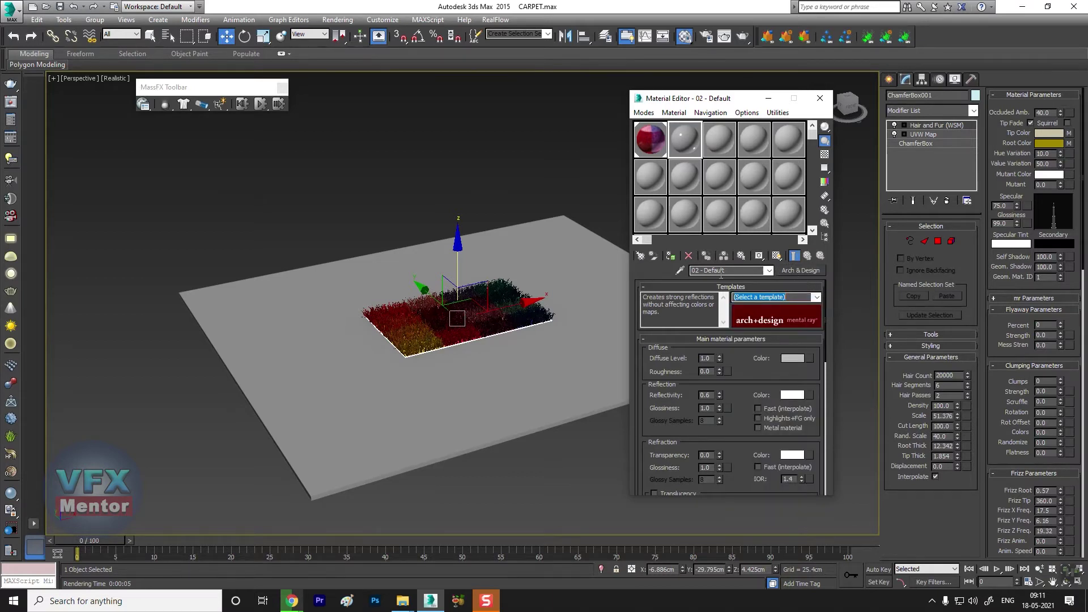
# Assign a Tiles map to the diffuse colour of material 03 - Default.
pyautogui.click(714, 140)
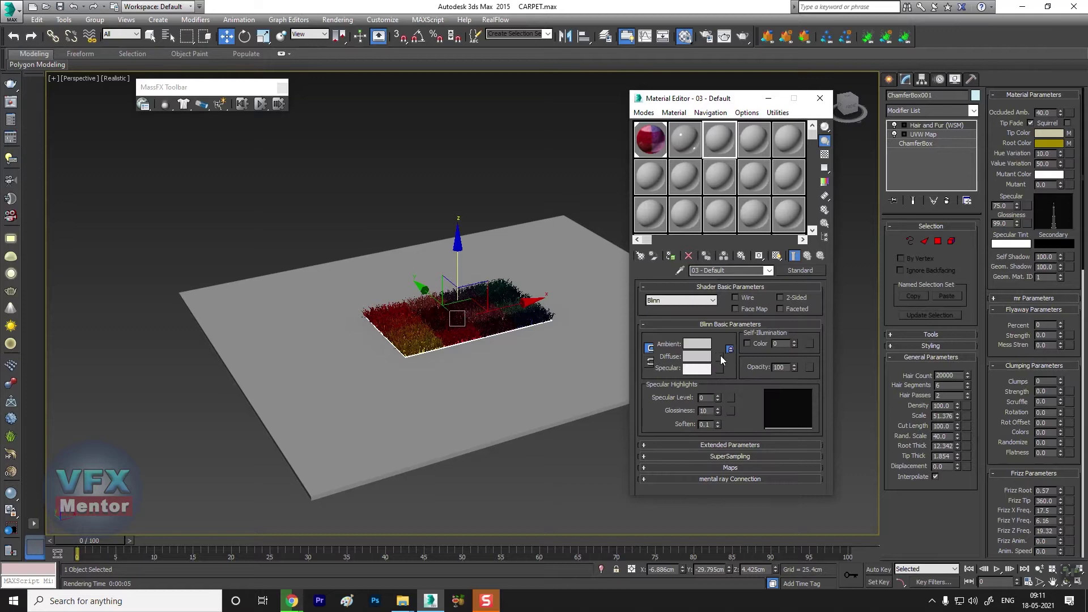
pyautogui.click(720, 355)
pyautogui.scroll(-5, 516, 354)
pyautogui.scroll(-3, 476, 374)
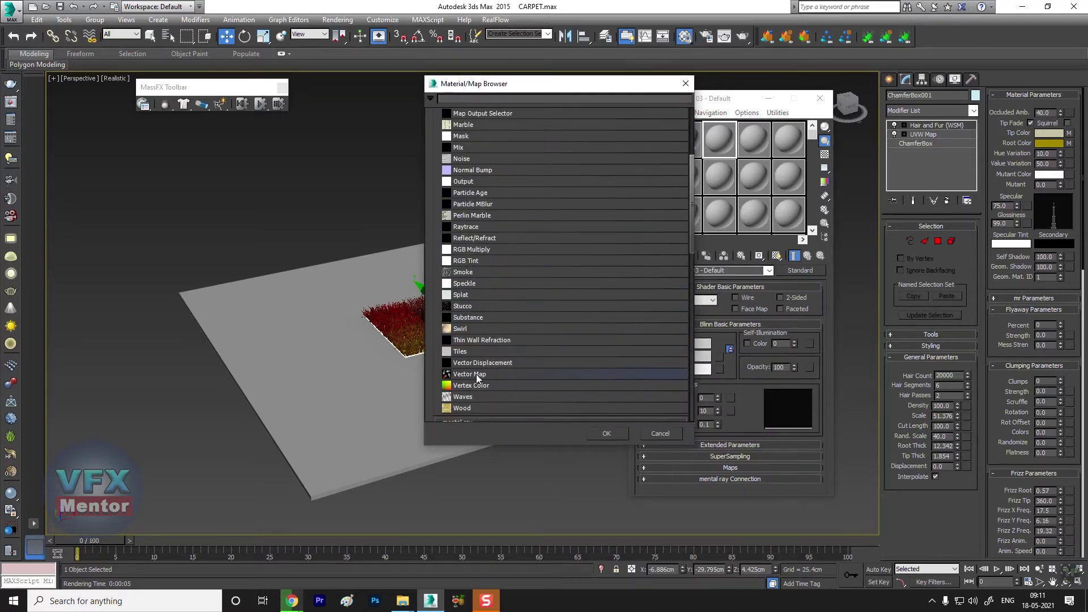
pyautogui.doubleClick(472, 350)
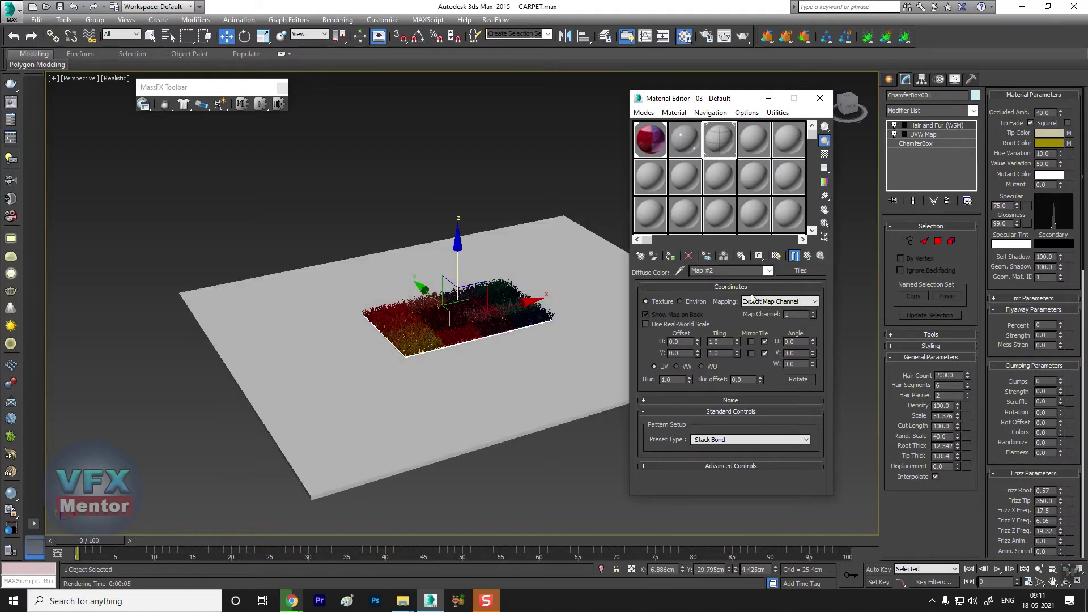
# Show the Tiles map in the viewport with U and V tiling of 4.
pyautogui.click(778, 259)
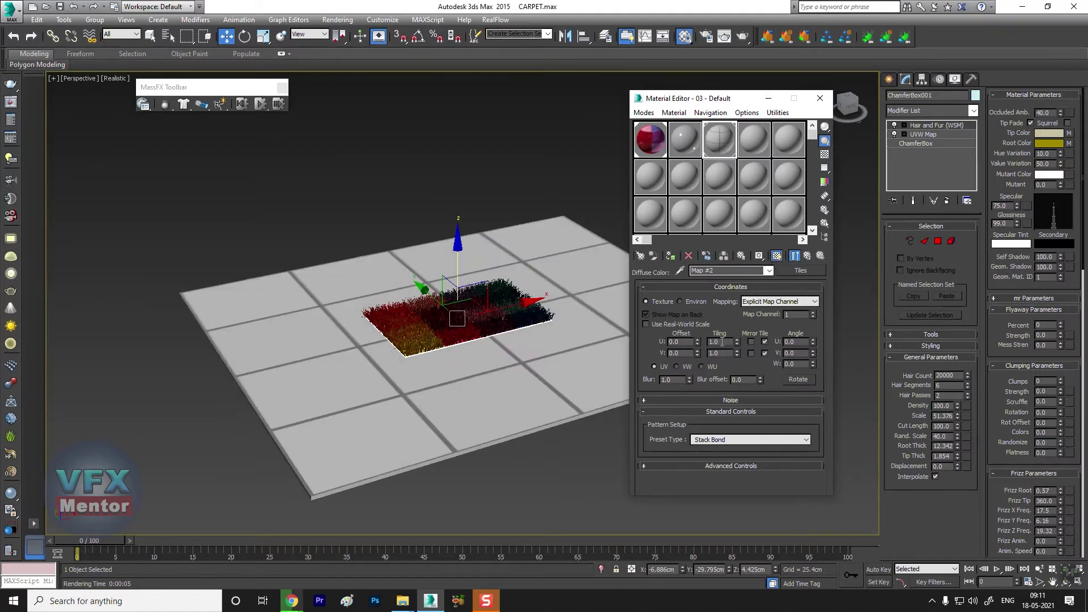
pyautogui.write('4')
pyautogui.press('Tab')
pyautogui.write('4')
pyautogui.press('Return')
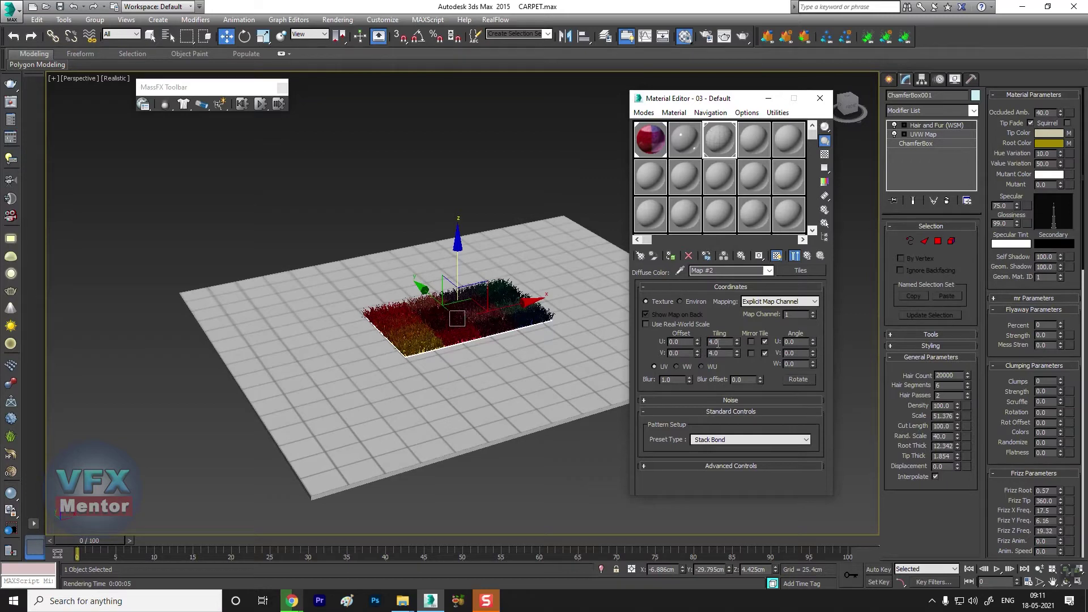
pyautogui.click(819, 98)
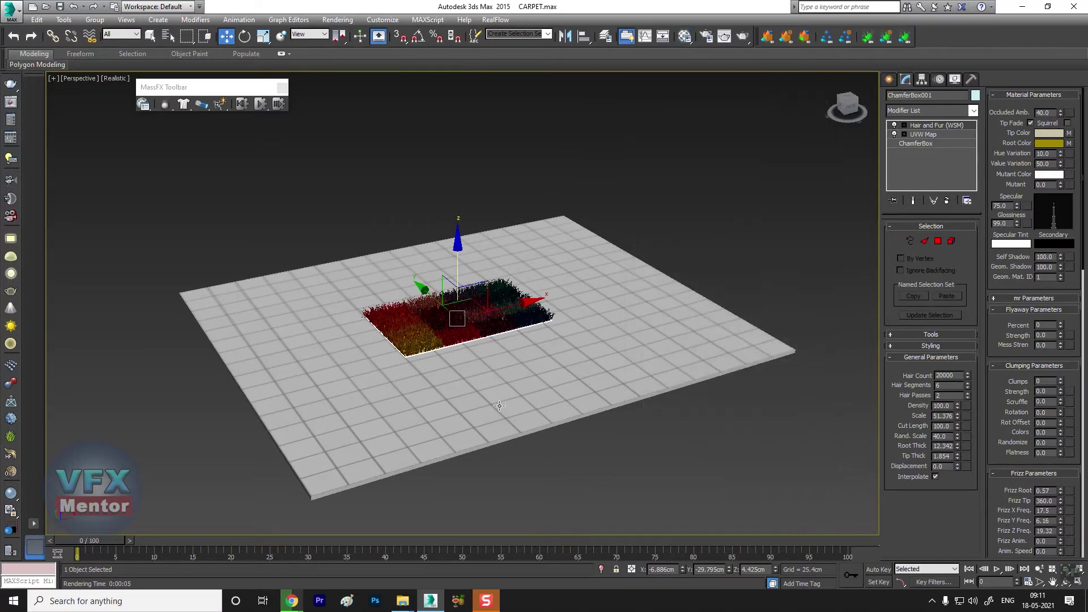
# Create a Daylight system, accepting the exposure prompt, with its compass on the carpet.
pyautogui.keyDown('alt'); pyautogui.moveTo(498, 406); pyautogui.dragTo(869, 109, button='middle'); pyautogui.keyUp('alt')
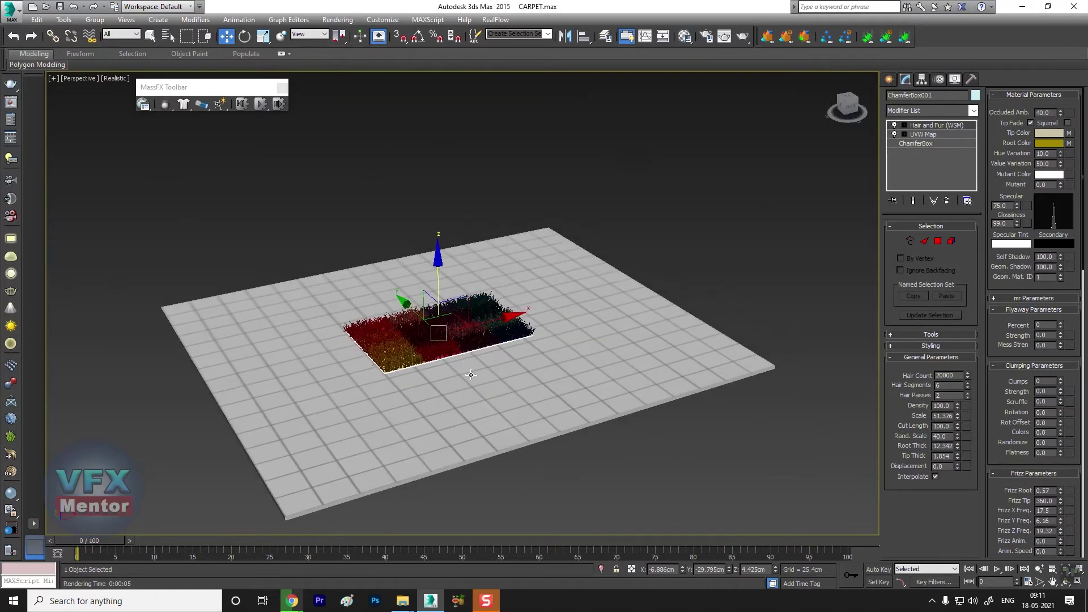
pyautogui.click(889, 79)
pyautogui.click(974, 98)
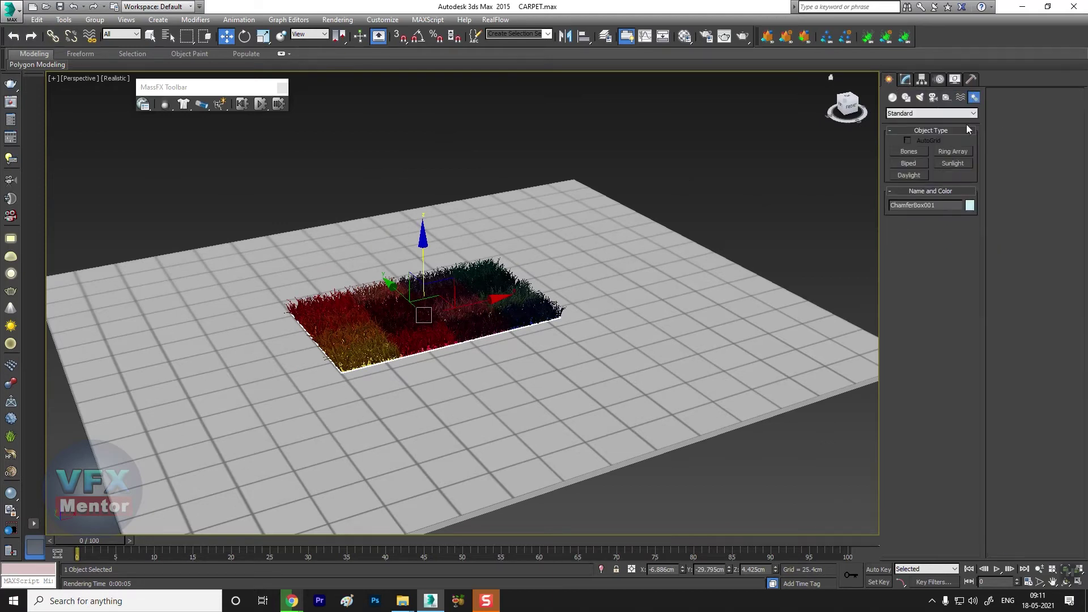
pyautogui.click(904, 177)
pyautogui.click(517, 338)
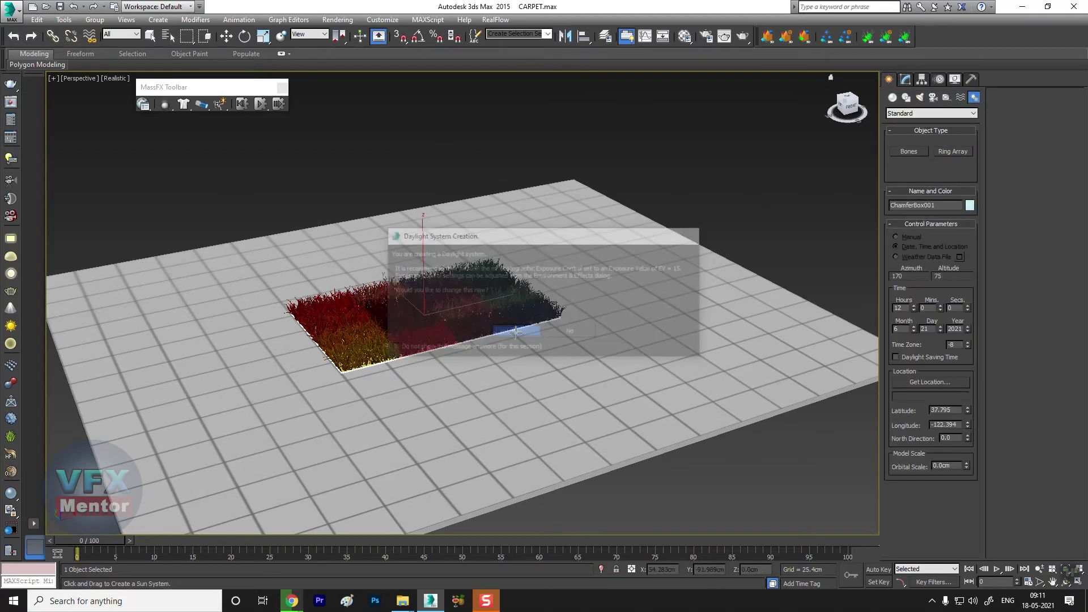
pyautogui.moveTo(431, 311); pyautogui.dragTo(437, 306)
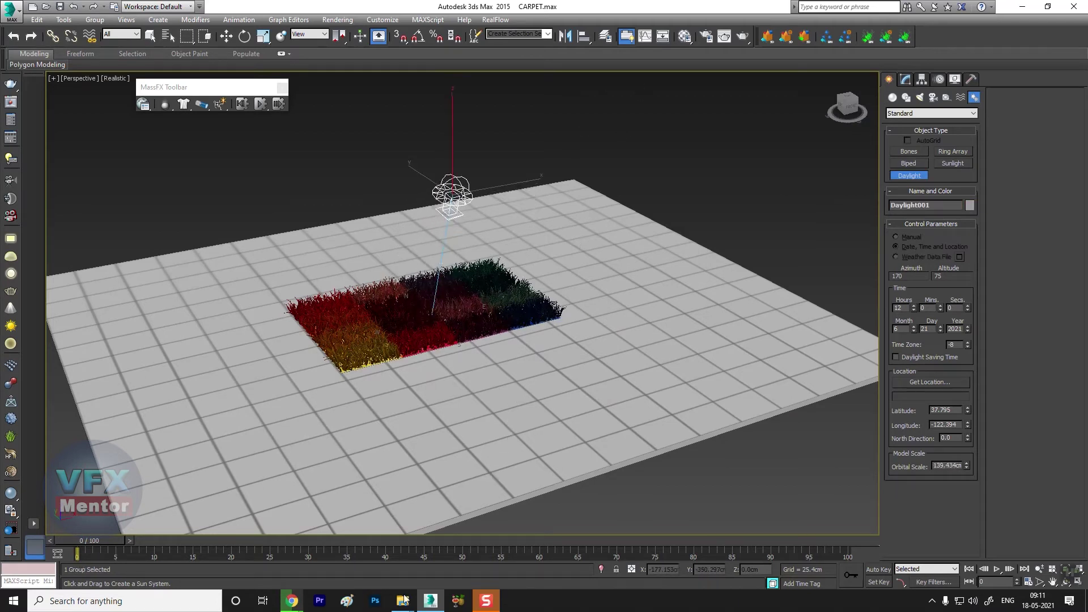
# Set the sun to Manual positioning and move it high above the floor.
pyautogui.click(627, 486)
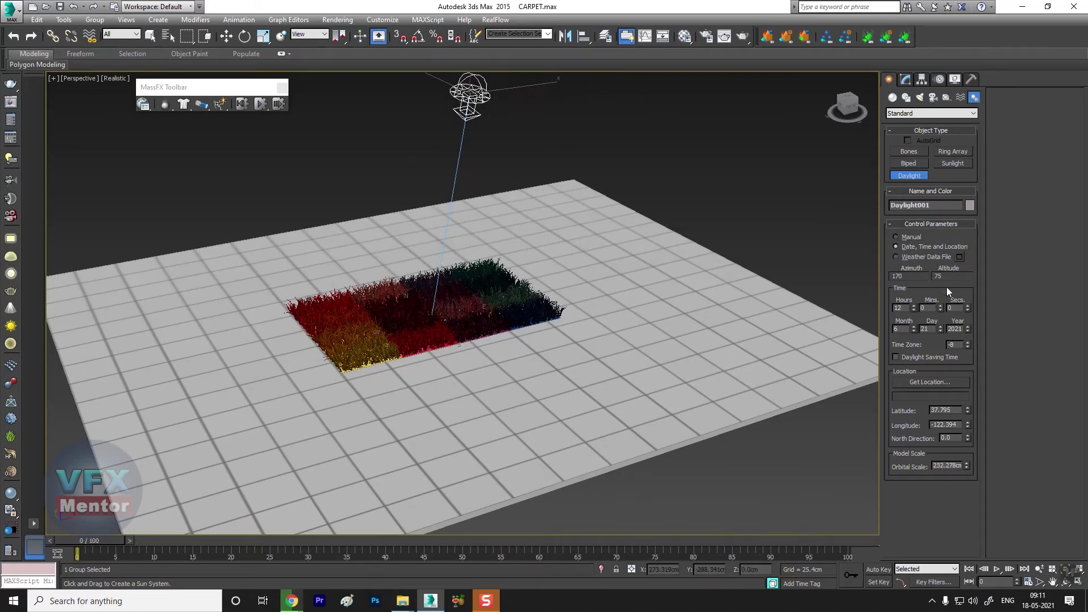
pyautogui.click(910, 238)
pyautogui.keyDown('alt'); pyautogui.moveTo(567, 284); pyautogui.dragTo(527, 273, button='middle'); pyautogui.keyUp('alt')
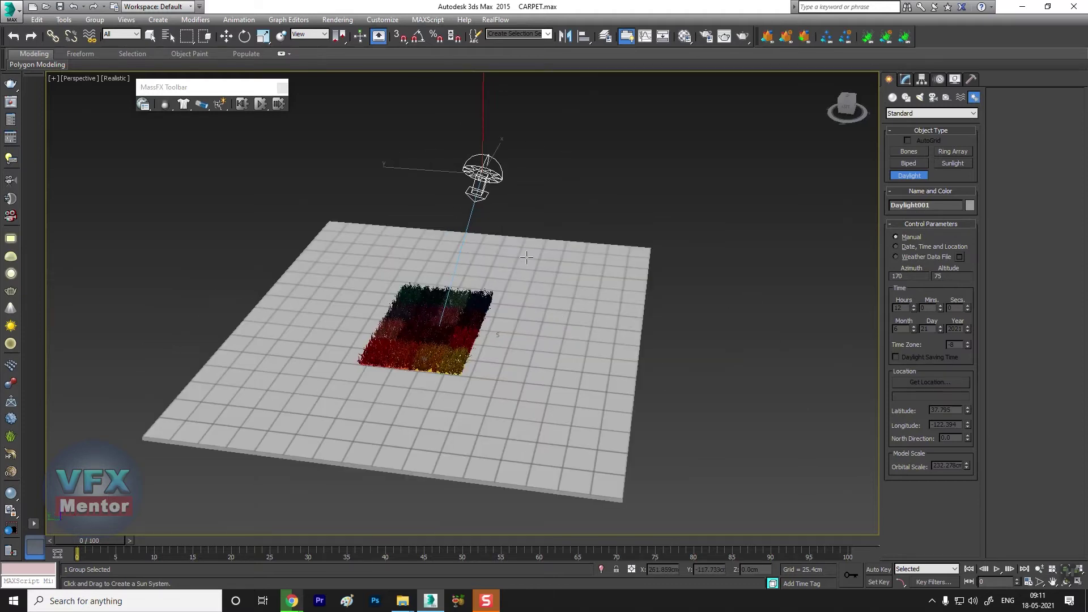
pyautogui.press('w')
pyautogui.moveTo(484, 174); pyautogui.dragTo(603, 180)
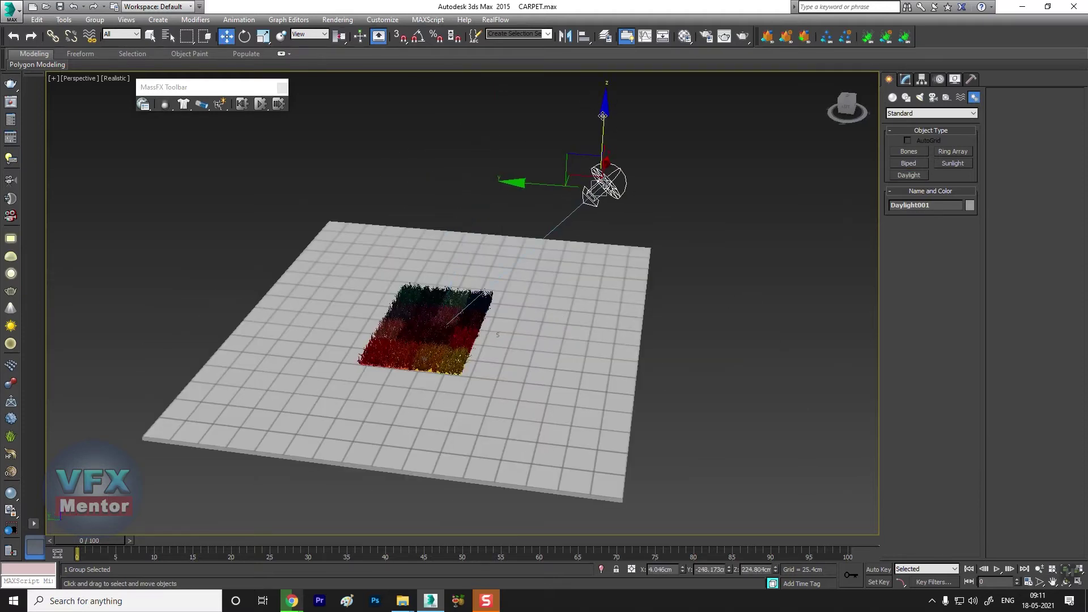
pyautogui.moveTo(603, 115); pyautogui.dragTo(636, 229)
# Set Daylight001 to mr Sun sunlight and mr Sky skylight, accepting the sky prompt.
pyautogui.click(906, 79)
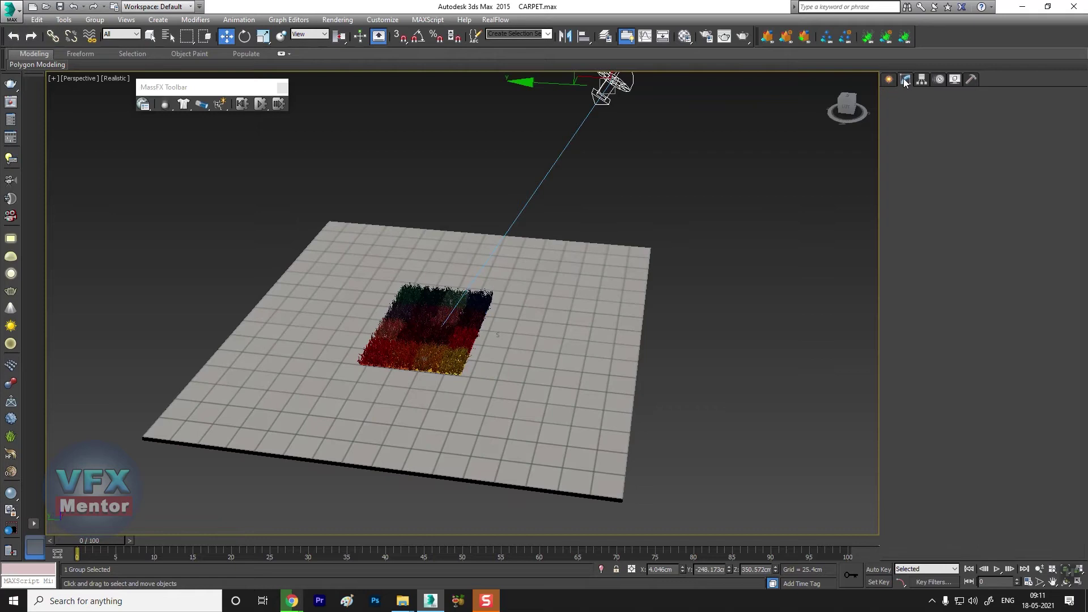
pyautogui.click(968, 251)
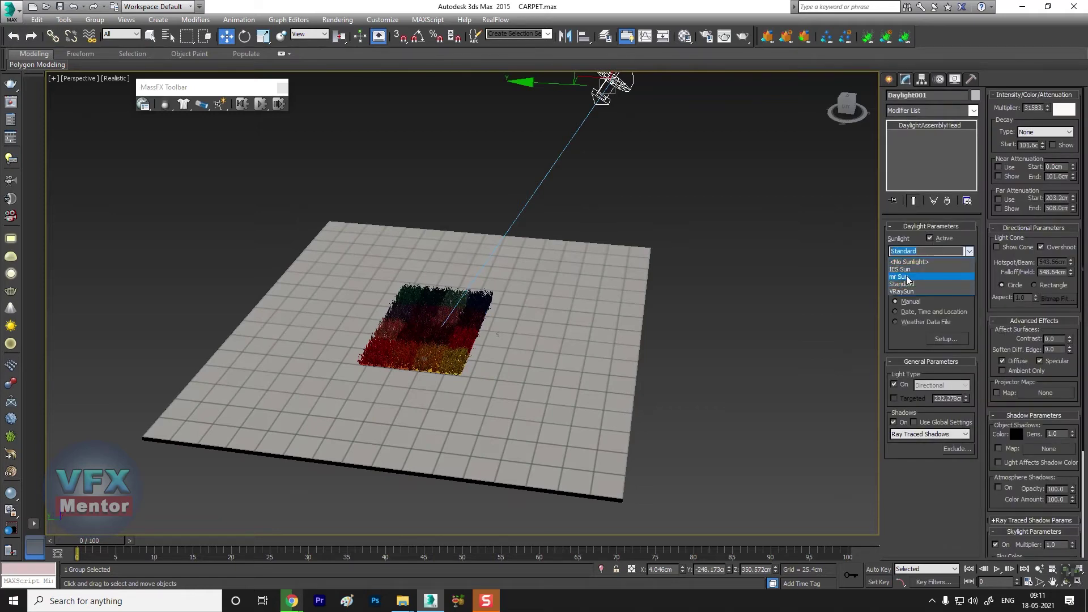
pyautogui.click(964, 281)
pyautogui.click(969, 281)
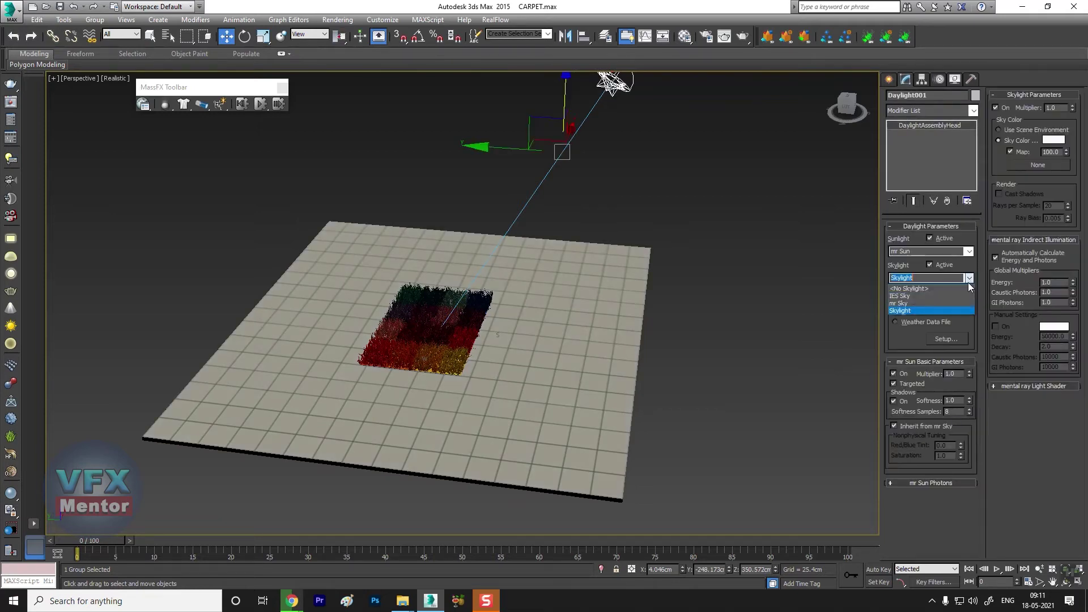
pyautogui.click(918, 303)
pyautogui.click(589, 354)
pyautogui.moveTo(593, 361)
pyautogui.keyDown('alt'); pyautogui.mouseDown(button='middle')
pyautogui.moveTo(472, 384)
pyautogui.moveTo(479, 318)
pyautogui.moveTo(513, 425)
pyautogui.mouseUp(button='middle'); pyautogui.keyUp('alt')
pyautogui.scroll(5, 472, 384)
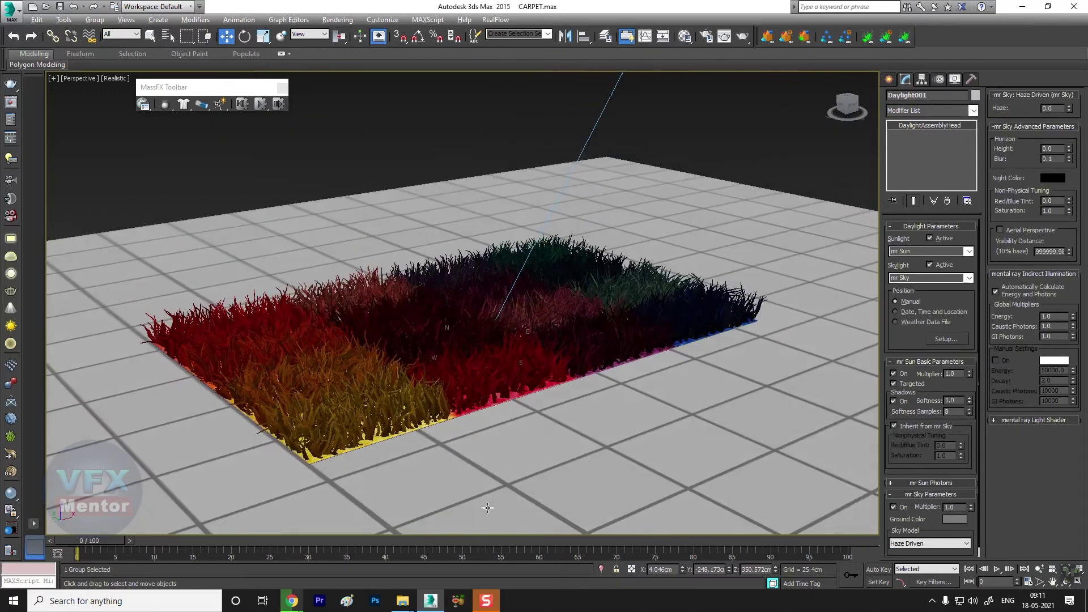
pyautogui.scroll(3, 514, 426)
pyautogui.scroll(2, 514, 425)
pyautogui.scroll(2, 530, 384)
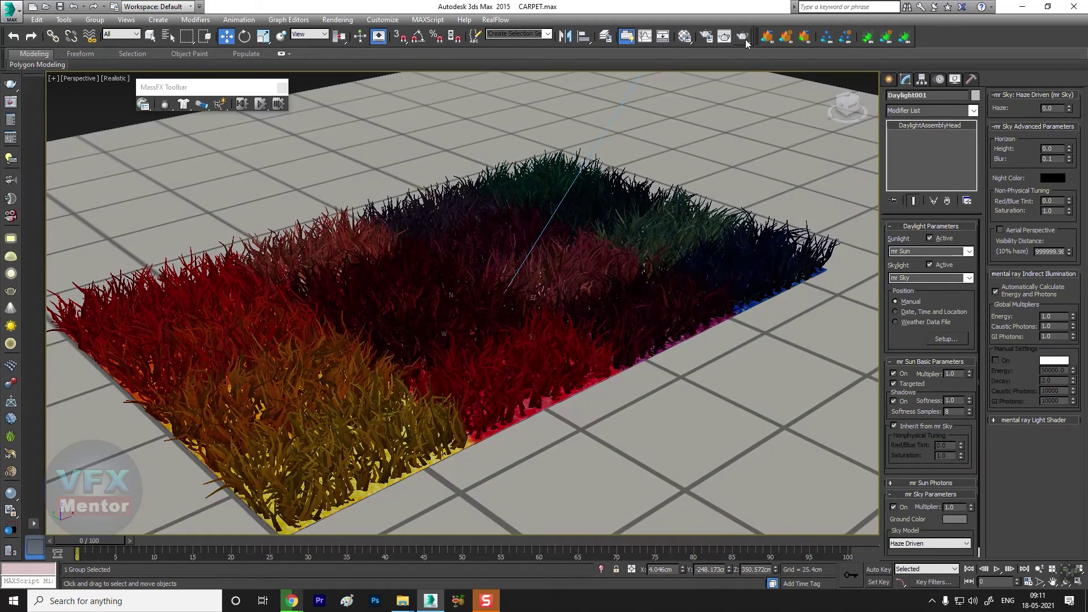
# Choose the HDTV (video) 1920 × 1080 Output Size preset in Render Setup's Common tab.
pyautogui.click(708, 39)
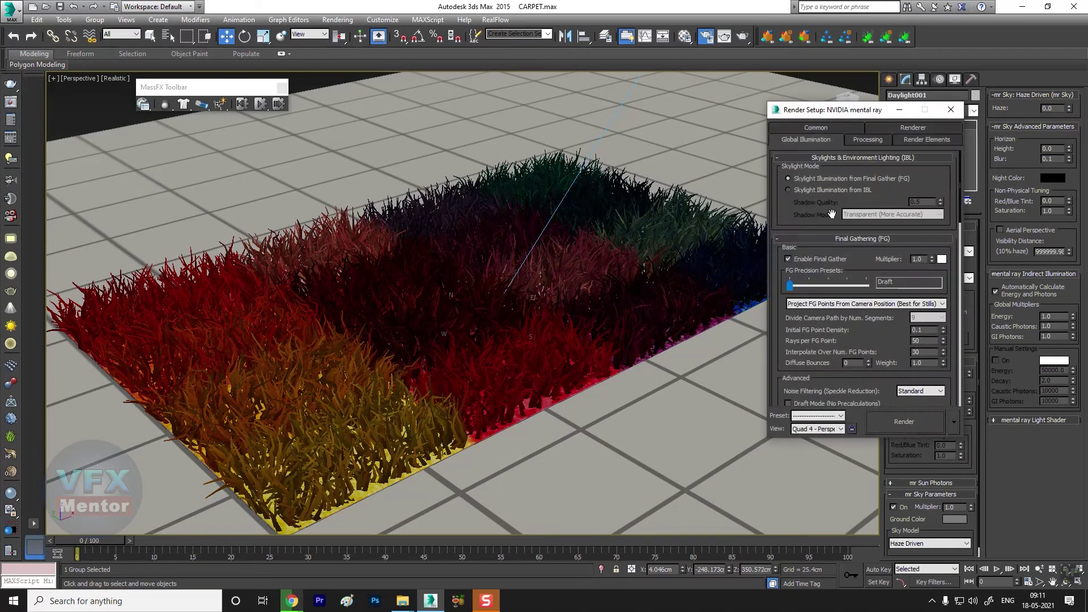
pyautogui.click(810, 130)
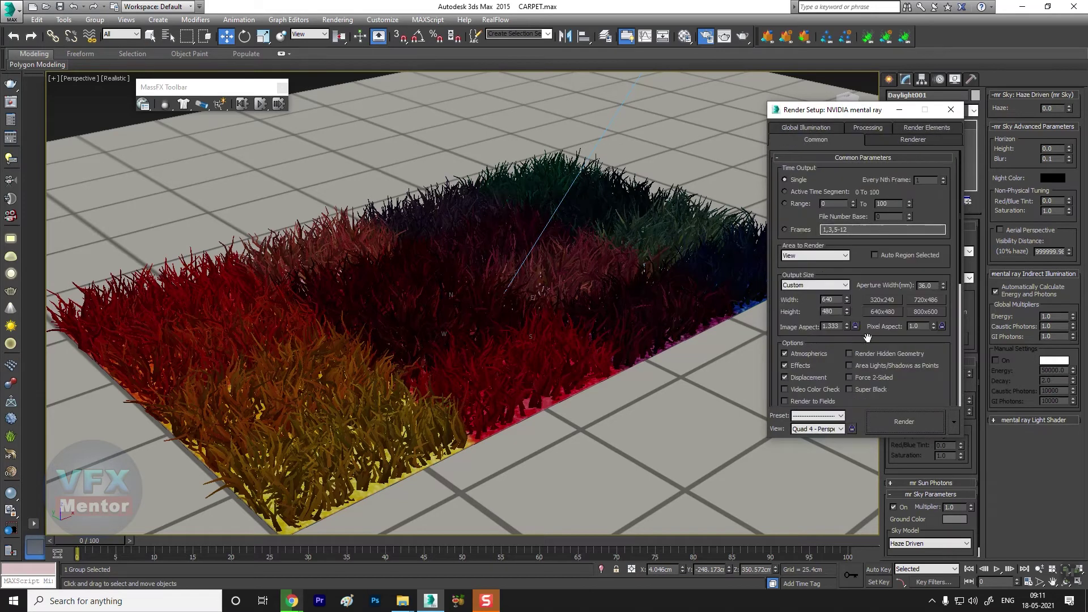
pyautogui.click(845, 286)
pyautogui.click(805, 432)
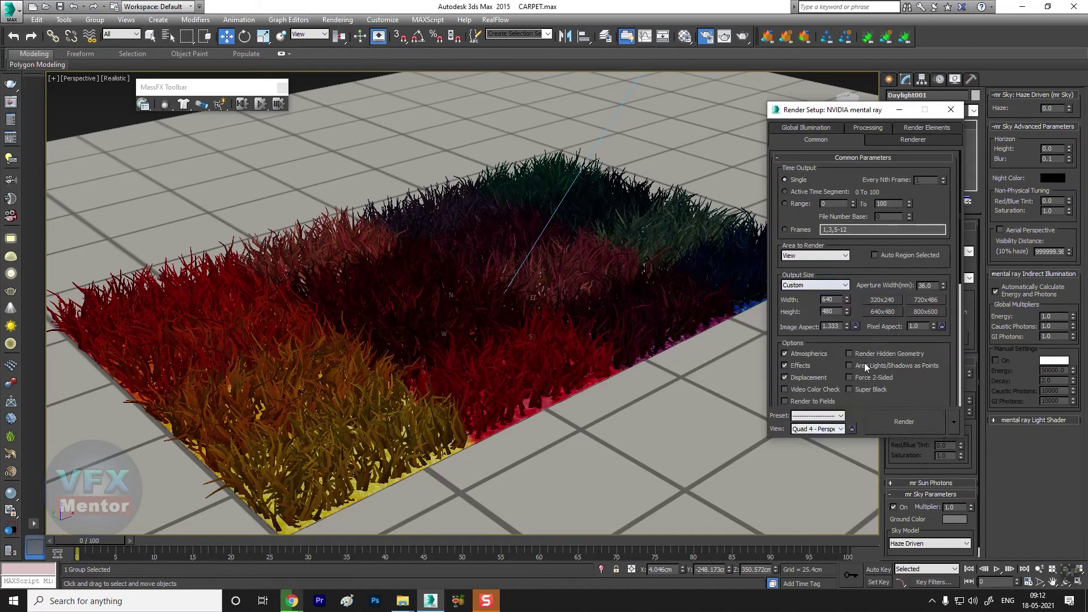
pyautogui.click(826, 287)
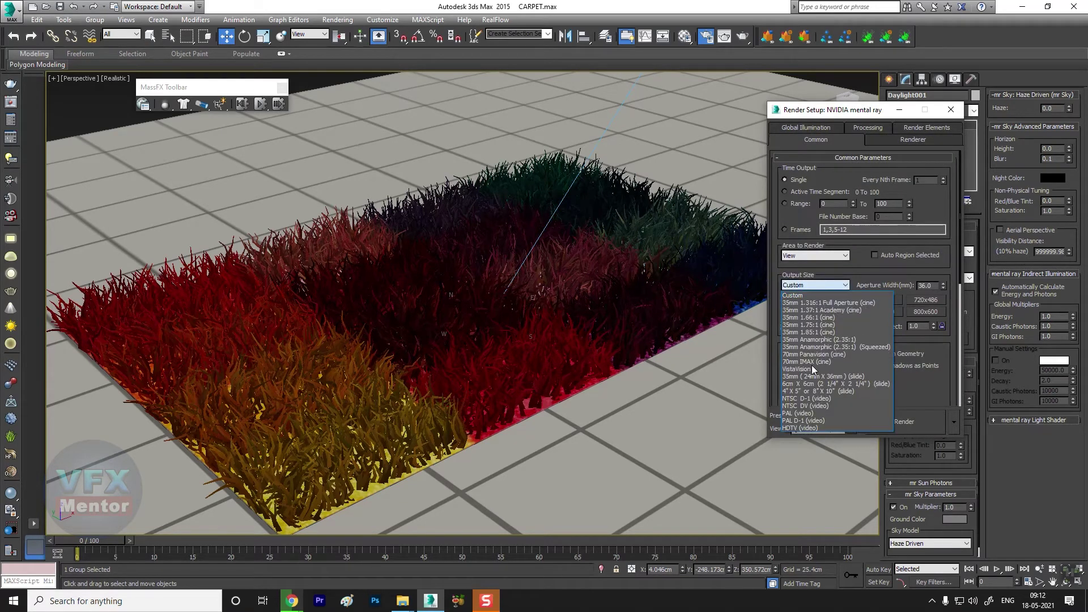
pyautogui.click(828, 417)
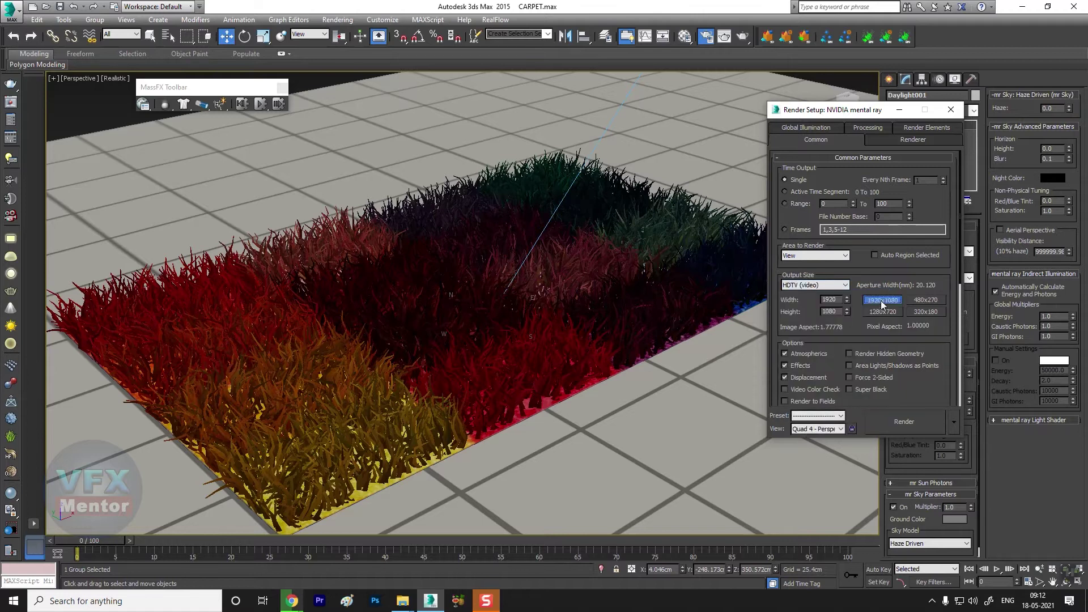
pyautogui.click(950, 109)
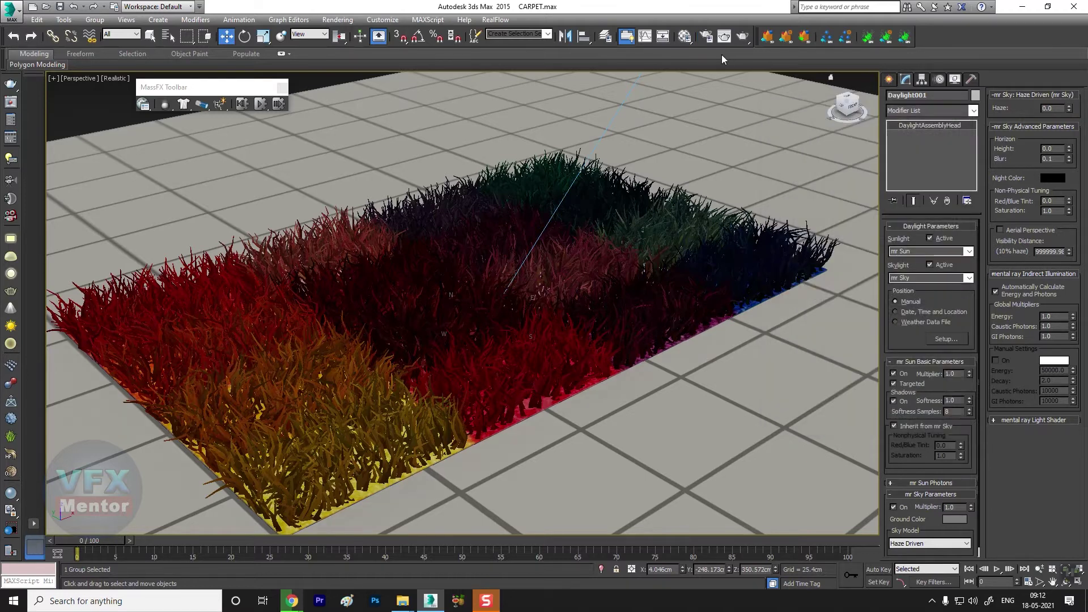
# Start a production render, cancel it, select ChamferBox001, and render the frame again.
pyautogui.click(742, 36)
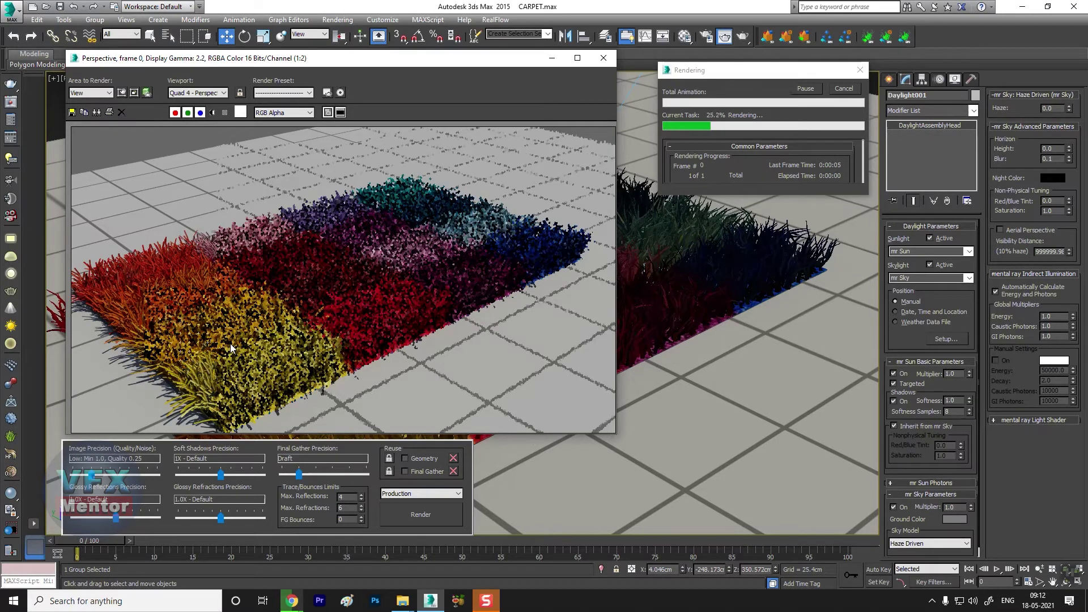
pyautogui.click(844, 89)
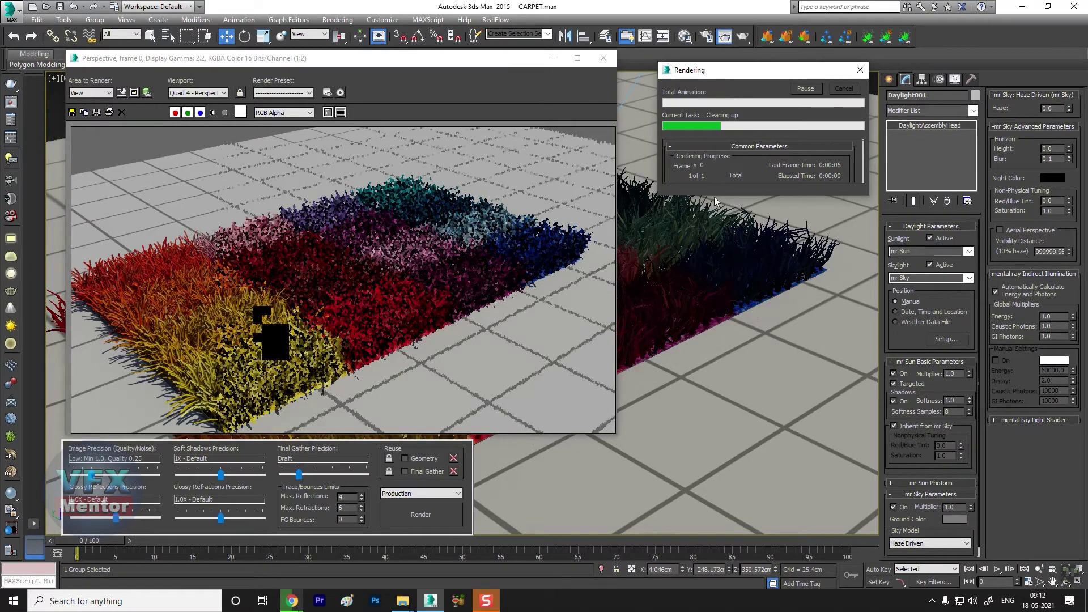
pyautogui.click(666, 246)
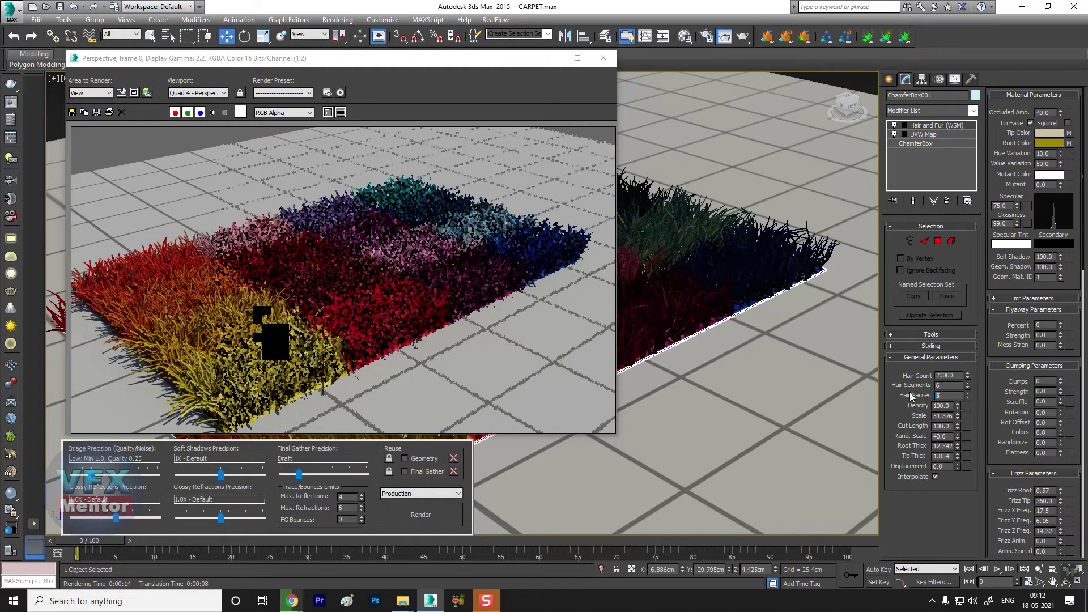
pyautogui.click(438, 516)
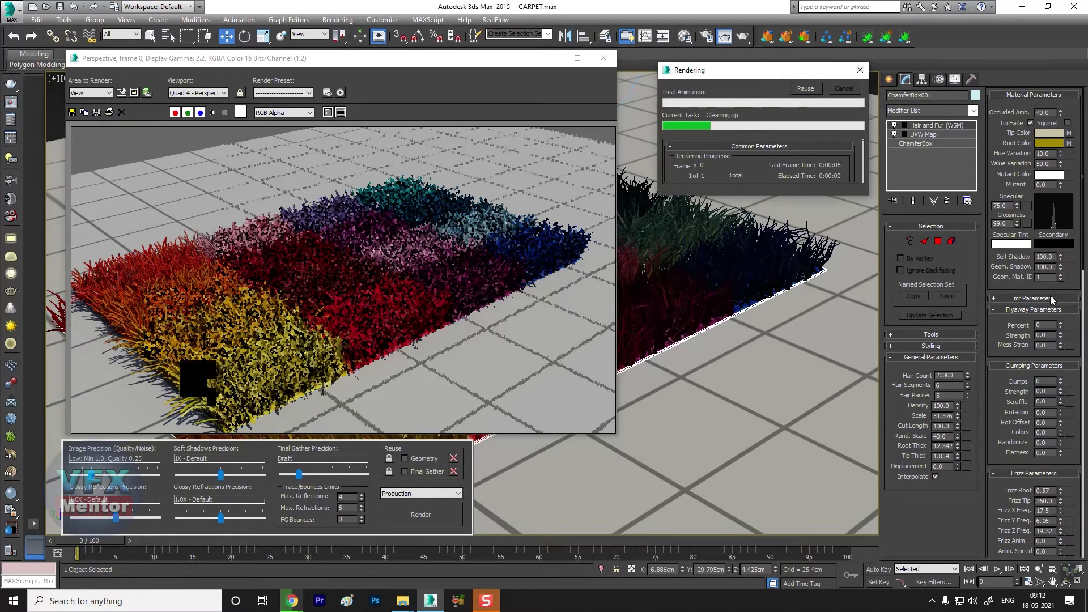
# Cancel the render, enable Apply mr Shader in the hair's mr Parameters, and open the shader browser.
pyautogui.click(843, 88)
pyautogui.click(1034, 298)
pyautogui.click(1020, 312)
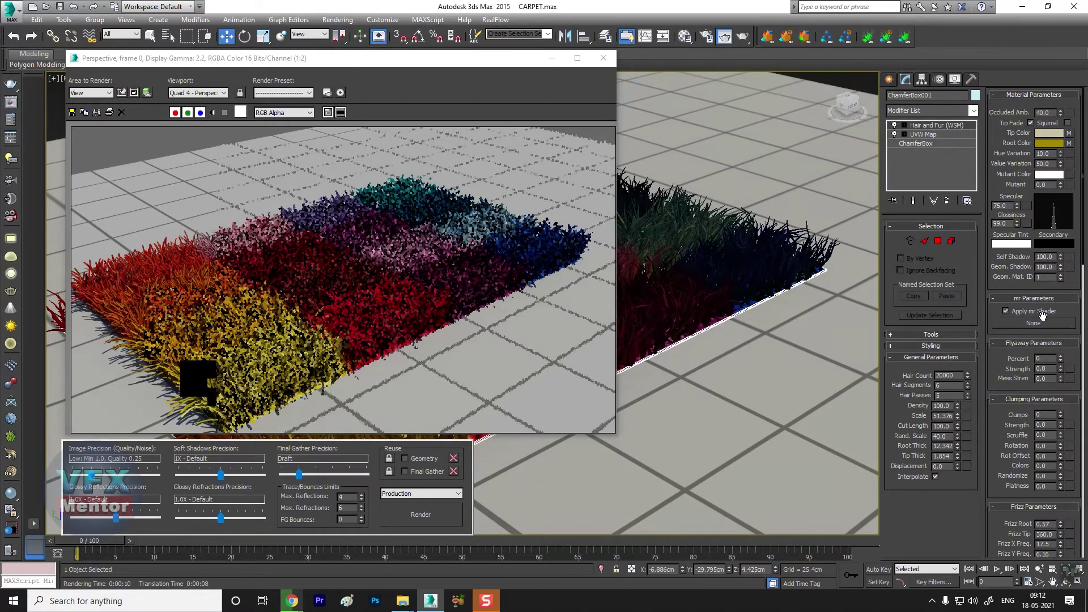
pyautogui.click(1034, 323)
pyautogui.scroll(2, 580, 234)
pyautogui.scroll(3, 581, 235)
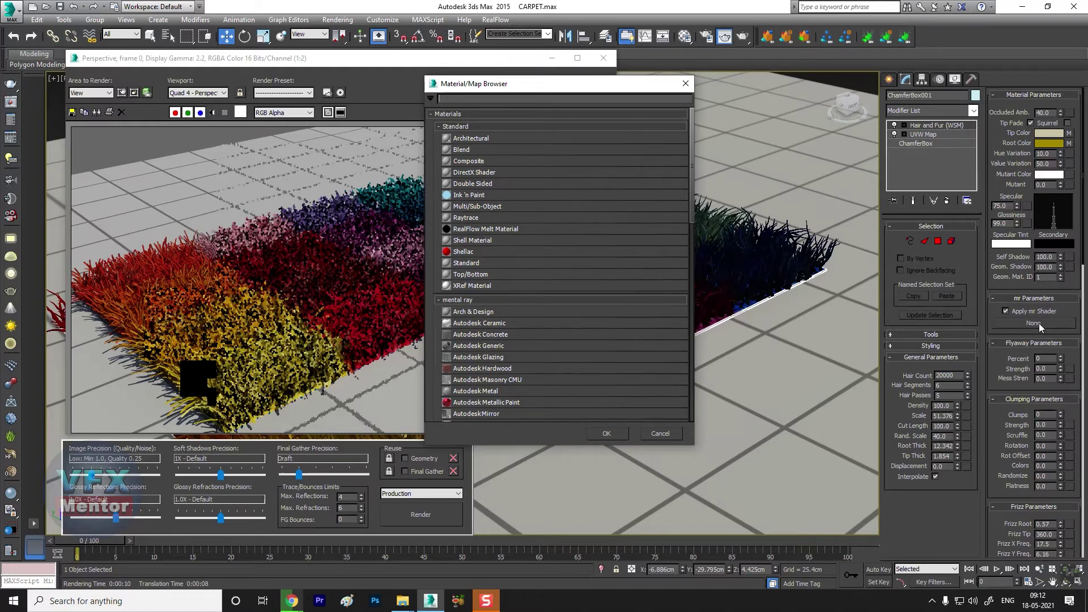
# Browse the Material/Map Browser's list and close it without choosing a shader.
pyautogui.scroll(-4, 527, 351)
pyautogui.scroll(-4, 532, 363)
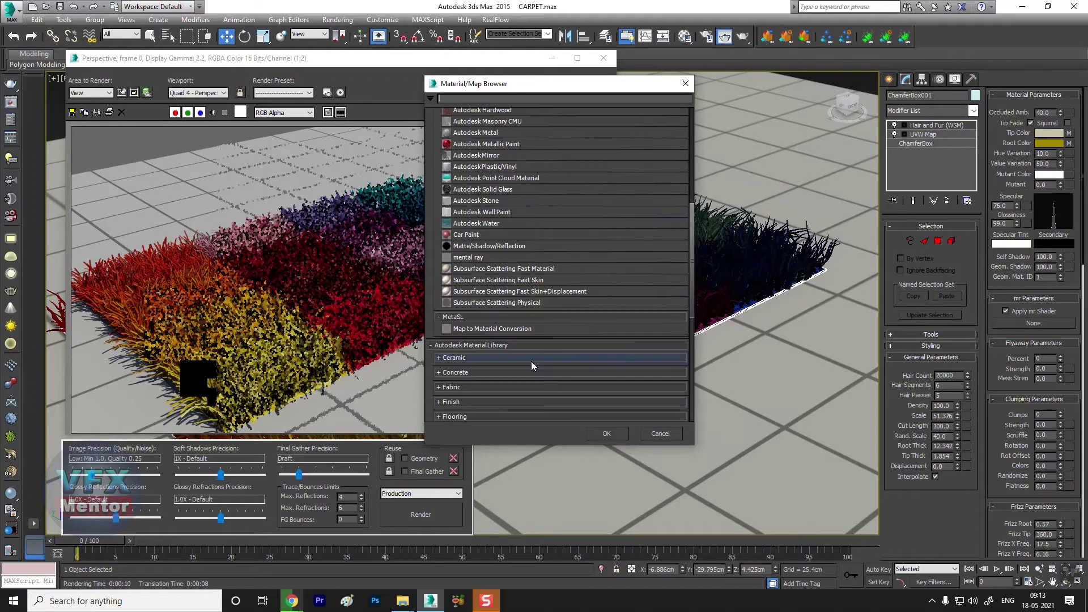
pyautogui.scroll(-1, 531, 366)
pyautogui.scroll(-2, 531, 366)
pyautogui.scroll(-3, 532, 366)
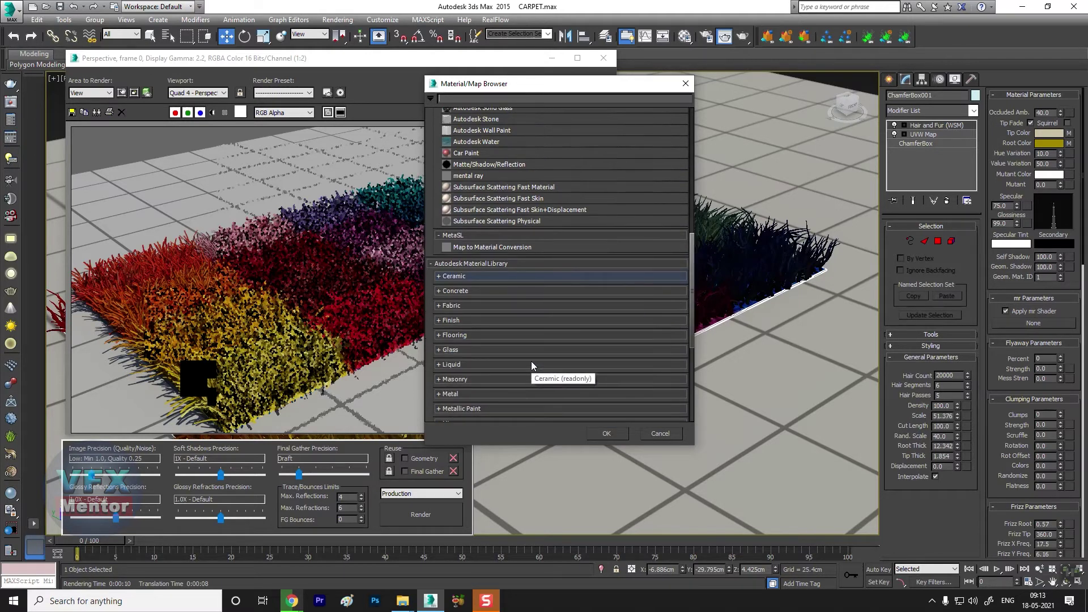
pyautogui.scroll(-3, 531, 366)
pyautogui.scroll(-1, 532, 365)
pyautogui.scroll(-2, 531, 365)
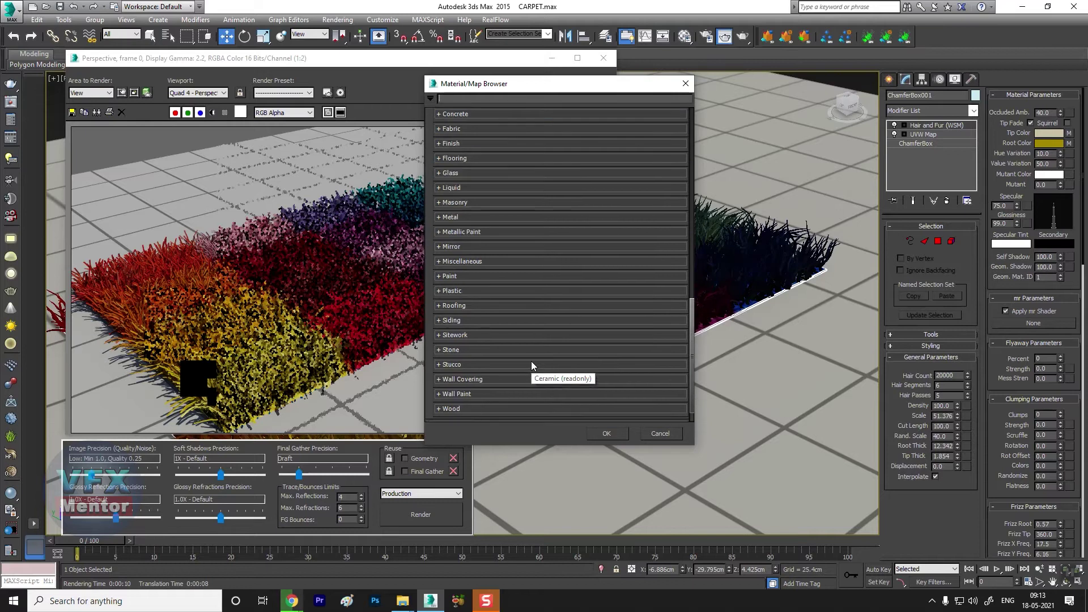
pyautogui.scroll(4, 531, 365)
pyautogui.scroll(1, 531, 365)
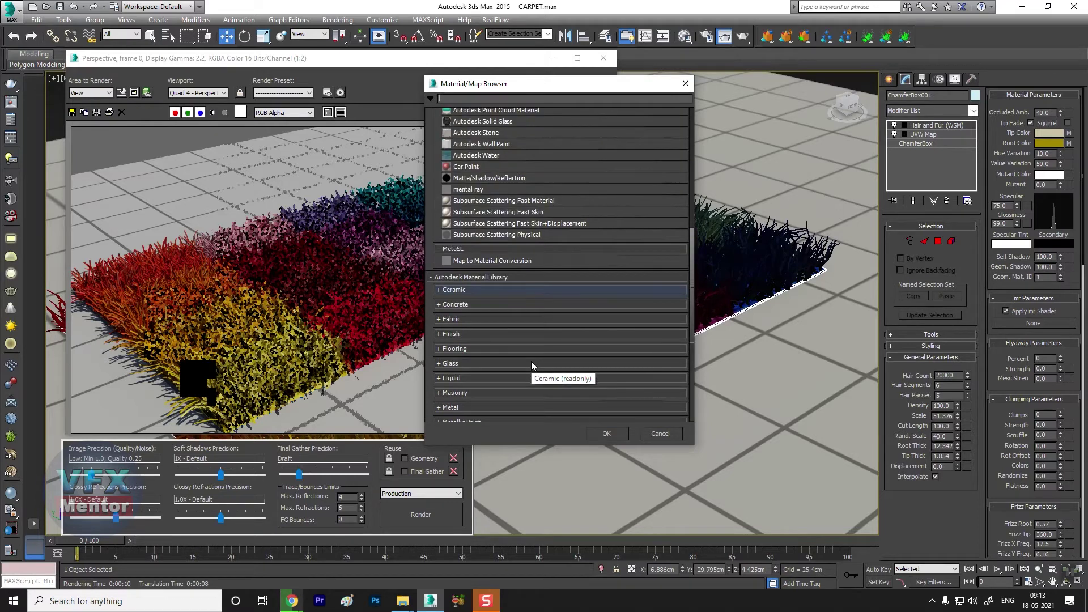
pyautogui.scroll(1, 531, 366)
pyautogui.scroll(3, 531, 366)
pyautogui.scroll(2, 531, 365)
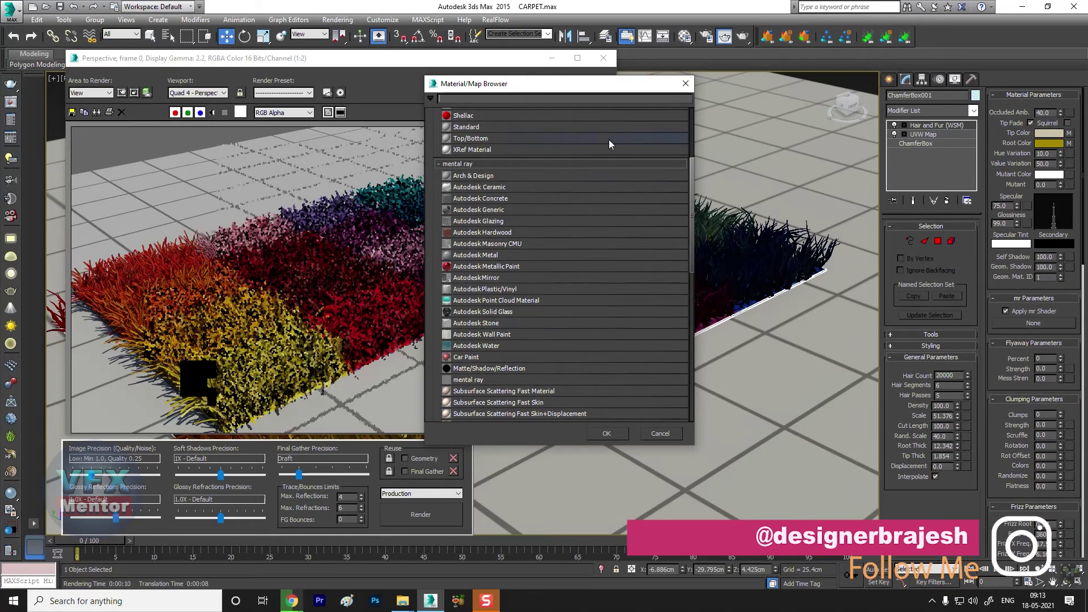
pyautogui.scroll(3, 538, 265)
pyautogui.scroll(2, 538, 266)
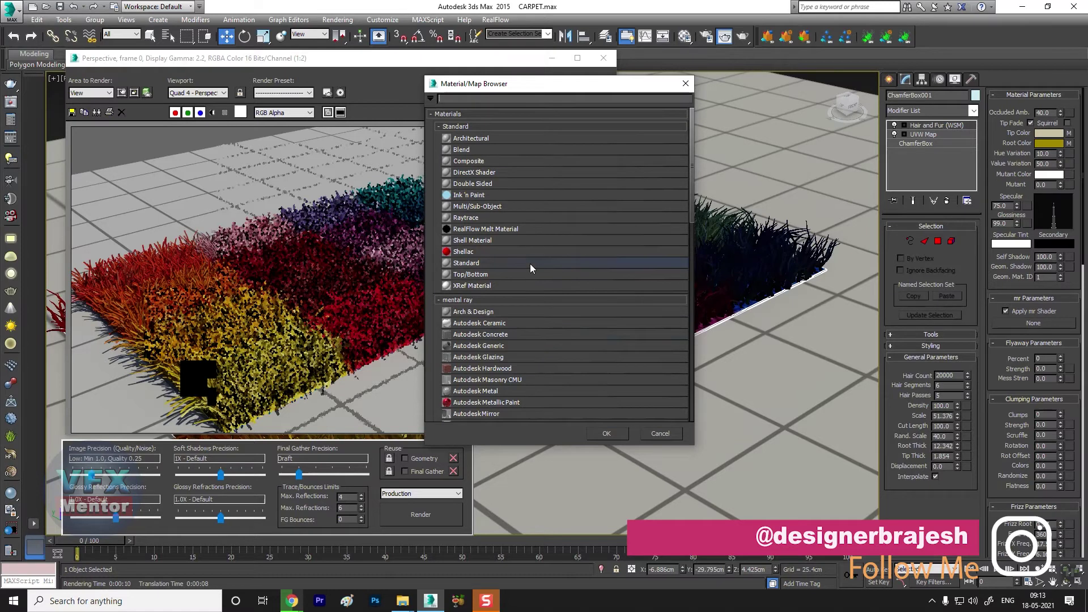
pyautogui.click(686, 83)
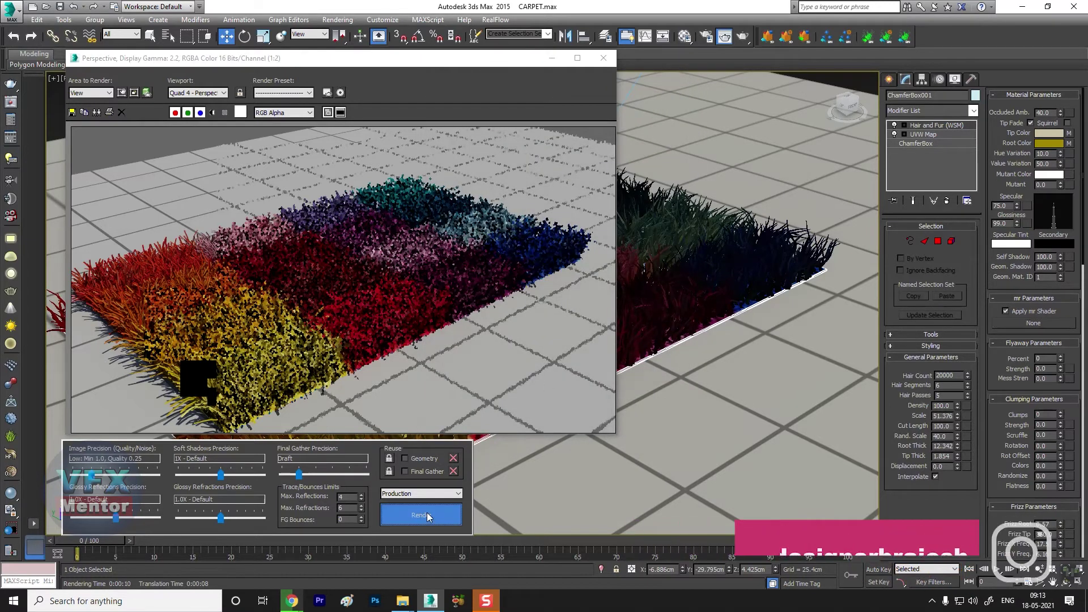
# Re-render the carpet frame and zoom the frame buffer to inspect the finished image.
pyautogui.click(427, 515)
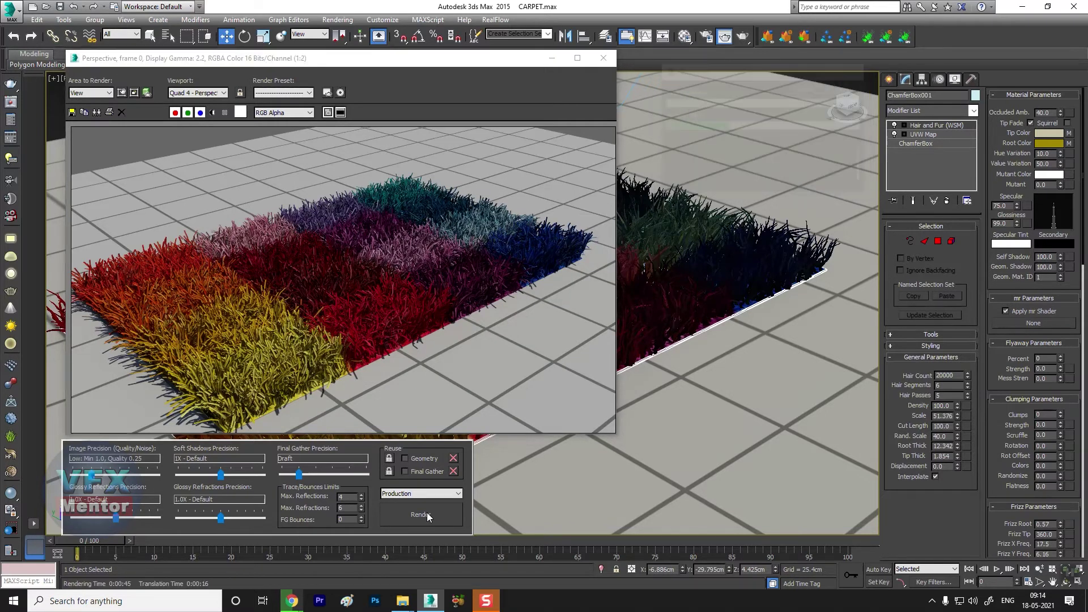
pyautogui.scroll(3, 260, 306)
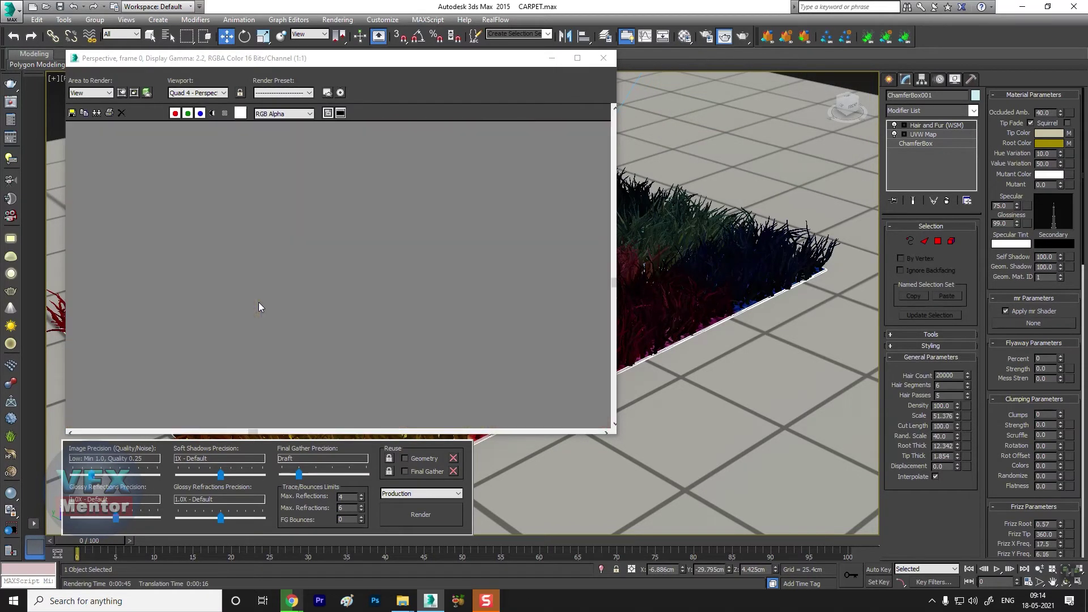
pyautogui.scroll(-3, 309, 293)
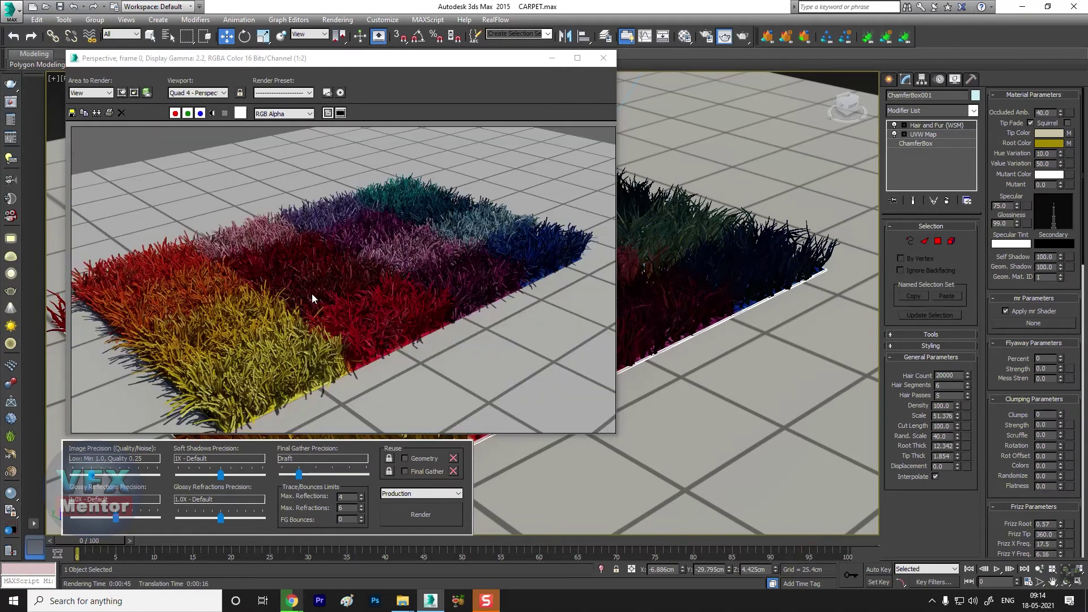
# Save the mental ray render to drive D: as JPEG 'Carpet' at quality 100.
pyautogui.click(72, 112)
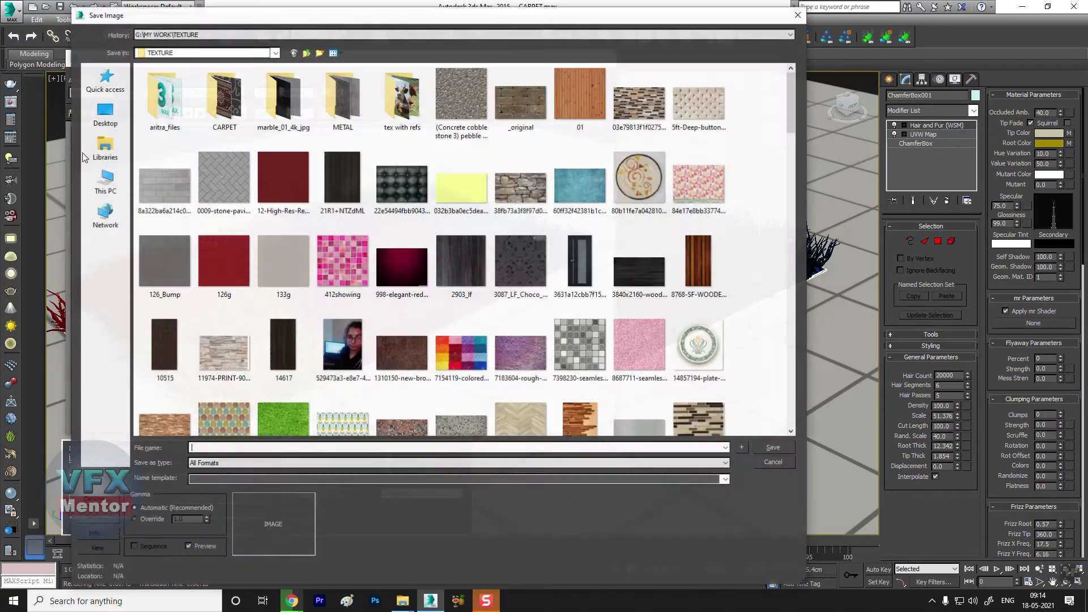
pyautogui.click(105, 181)
pyautogui.doubleClick(448, 165)
pyautogui.click(268, 448)
pyautogui.write('Carpet')
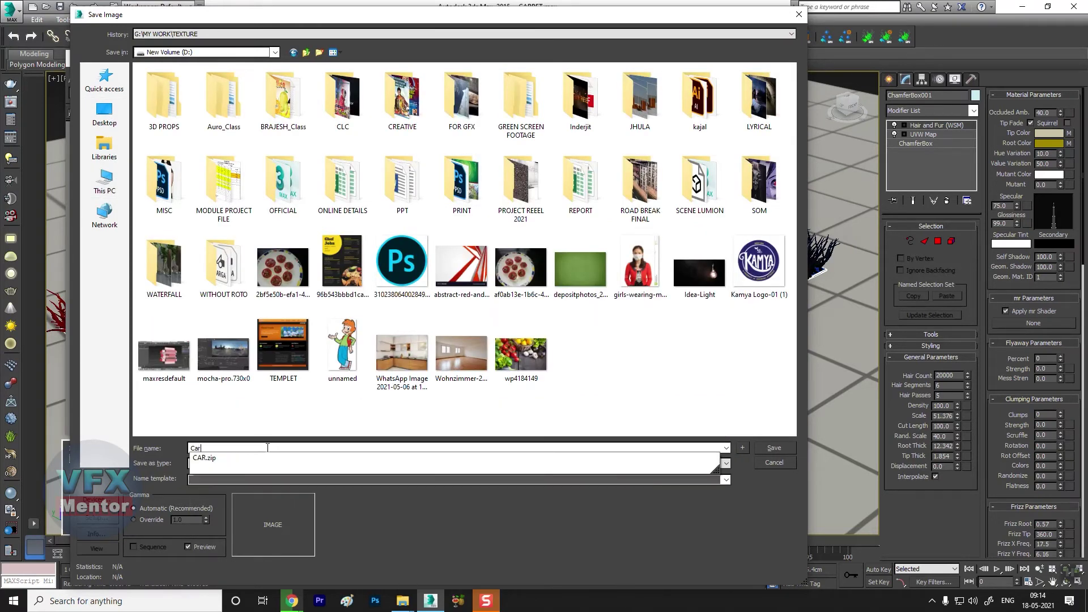
pyautogui.press('Tab')
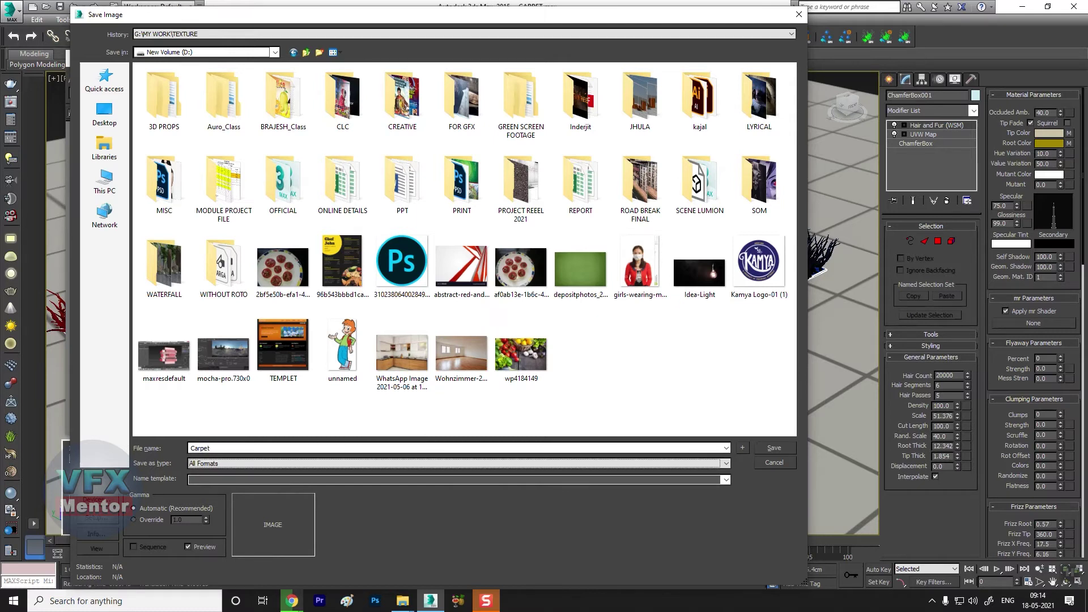
pyautogui.press('j')
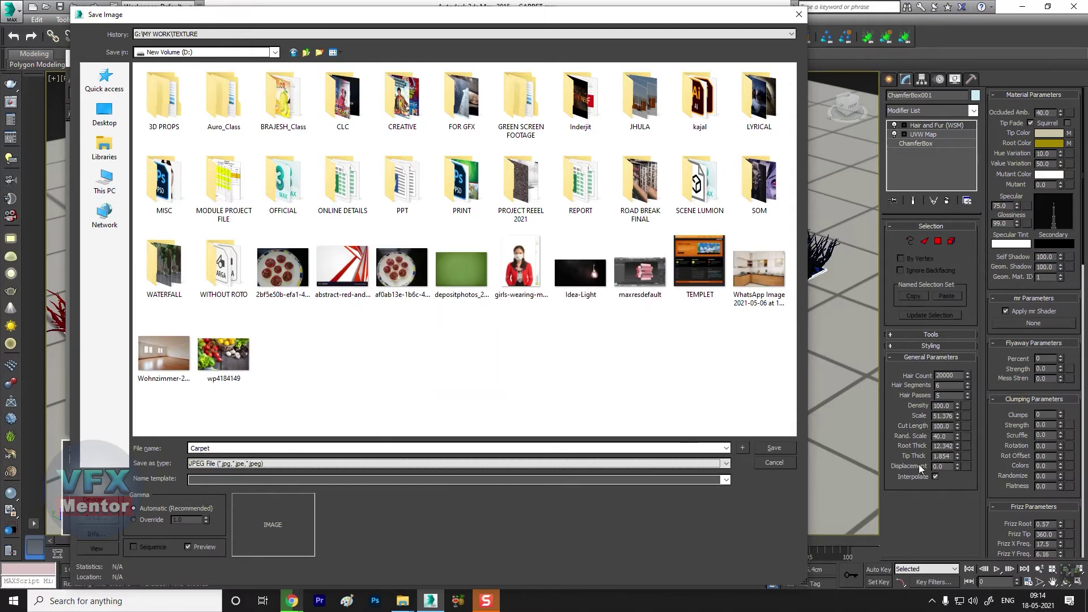
pyautogui.click(774, 449)
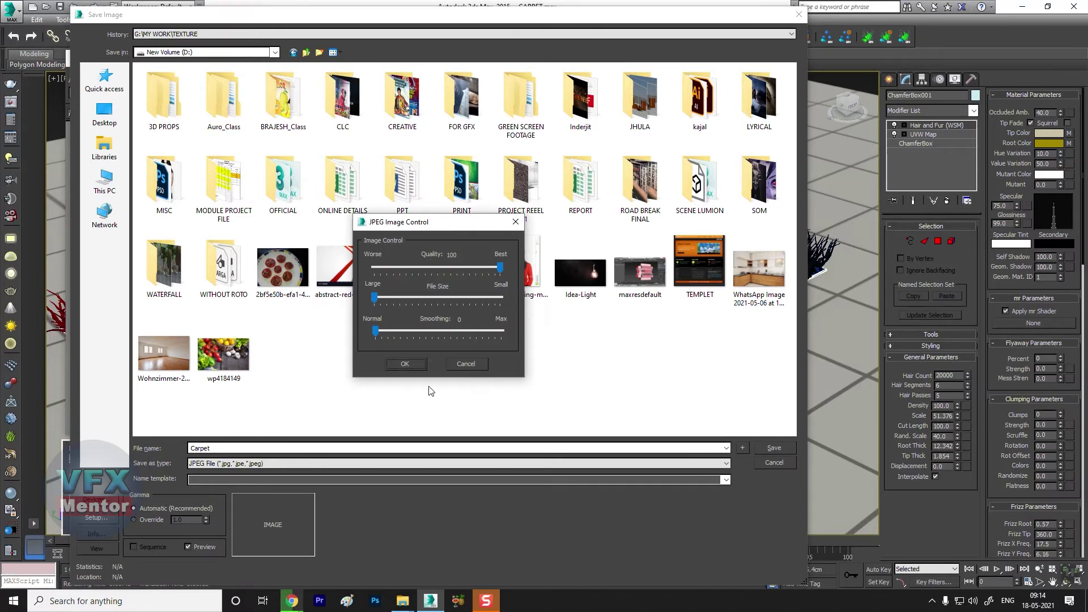
pyautogui.click(404, 363)
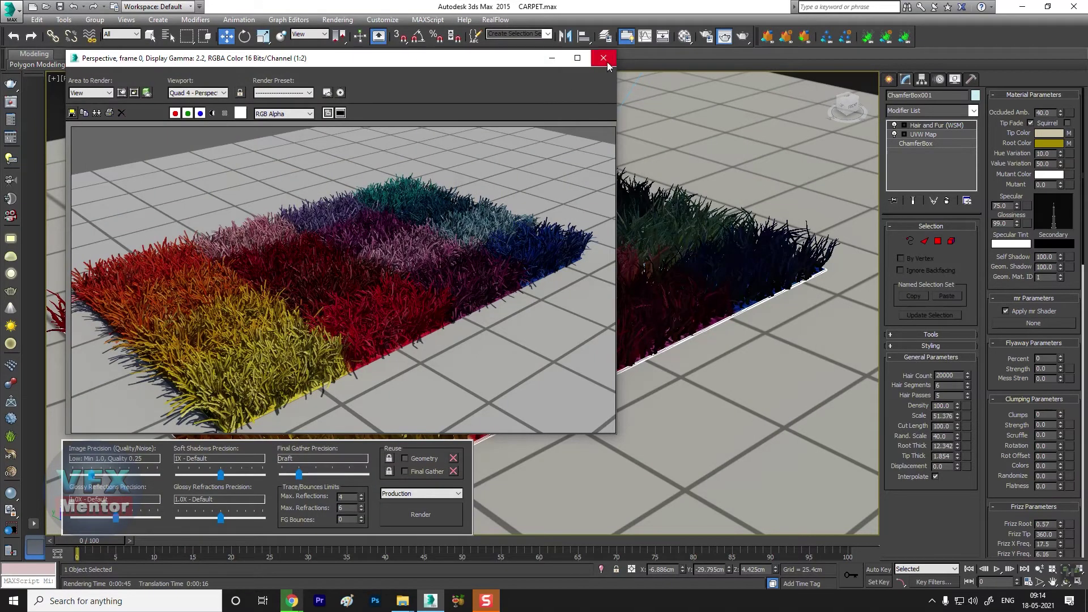
# Assign the mental ray shader to the hair in Hair and Fur mr Parameters.
pyautogui.click(1040, 324)
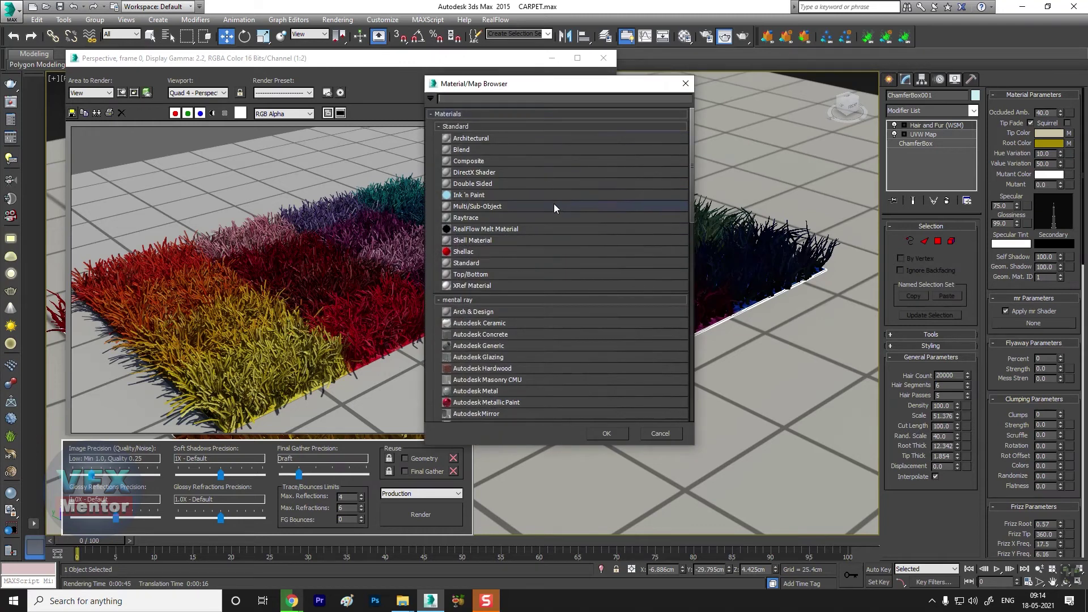
pyautogui.scroll(-2, 499, 170)
pyautogui.scroll(-3, 510, 250)
pyautogui.scroll(-3, 517, 264)
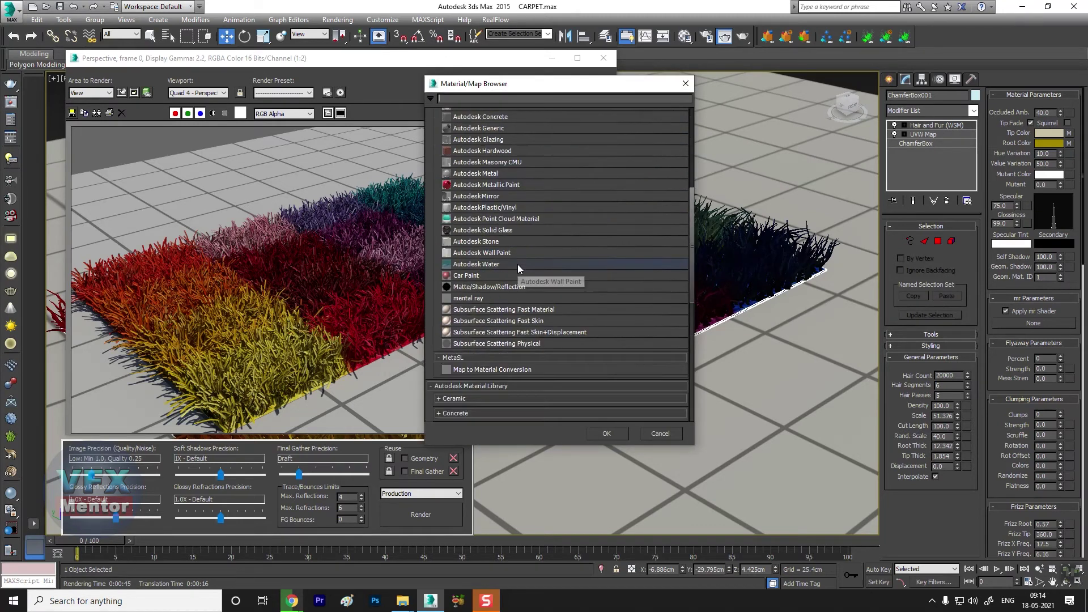
pyautogui.click(472, 299)
pyautogui.click(611, 434)
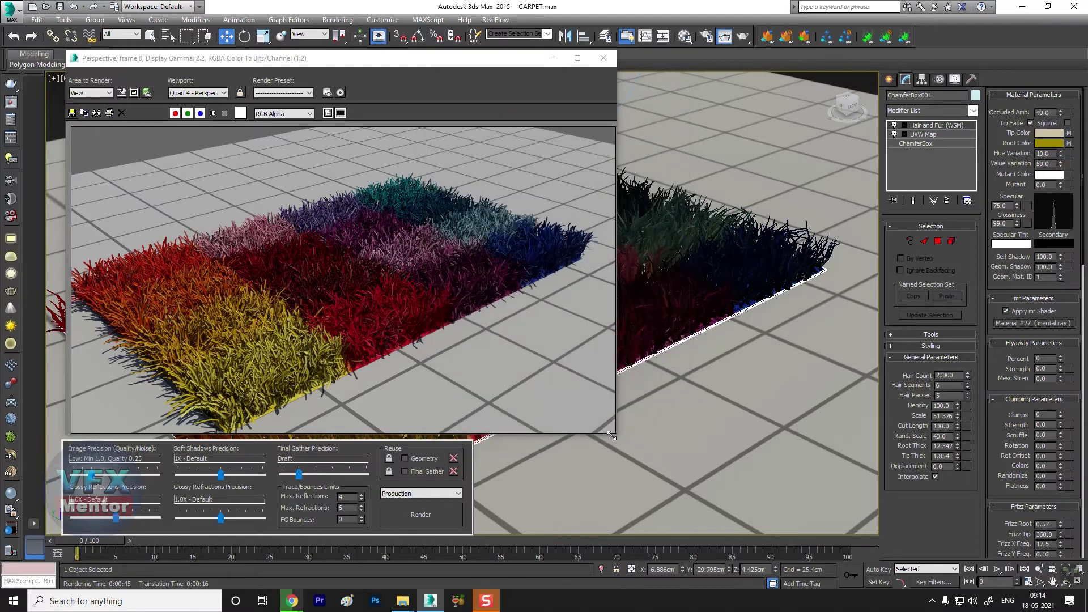
# Re-render the carpet, then close the rendered frame window.
pyautogui.click(420, 514)
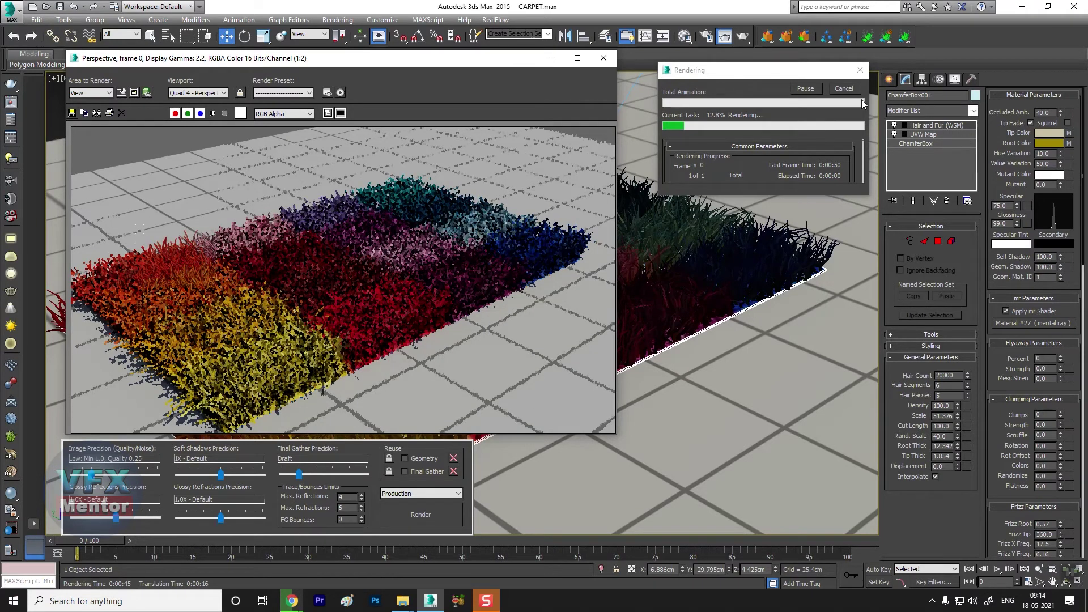
pyautogui.click(603, 59)
pyautogui.click(705, 37)
# Assign Default Scanline Renderer as the production renderer and render the carpet.
pyautogui.rightClick(943, 267)
pyautogui.click(986, 354)
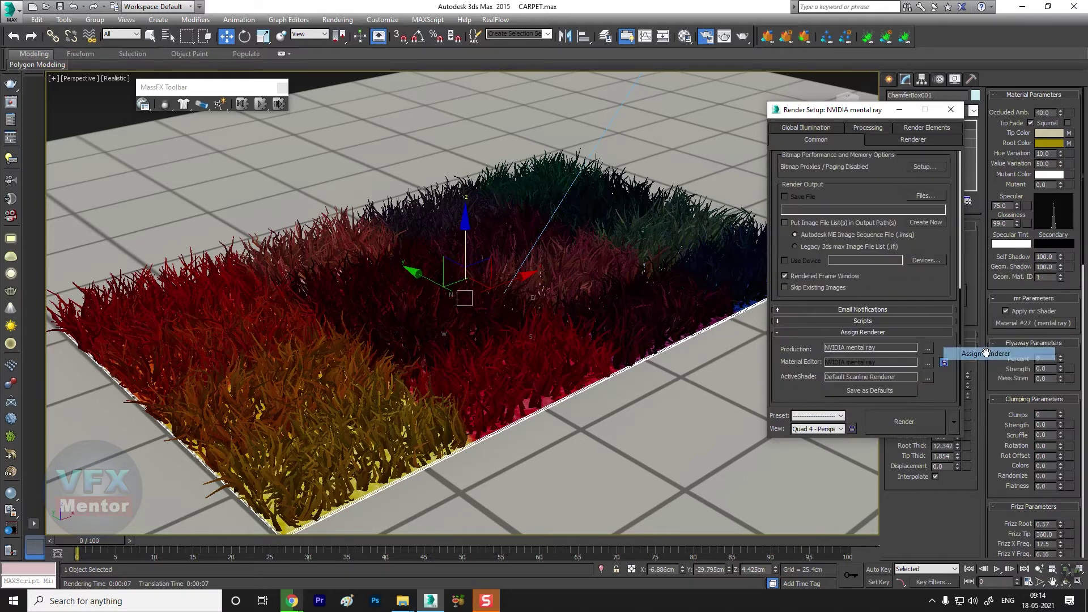
pyautogui.click(927, 347)
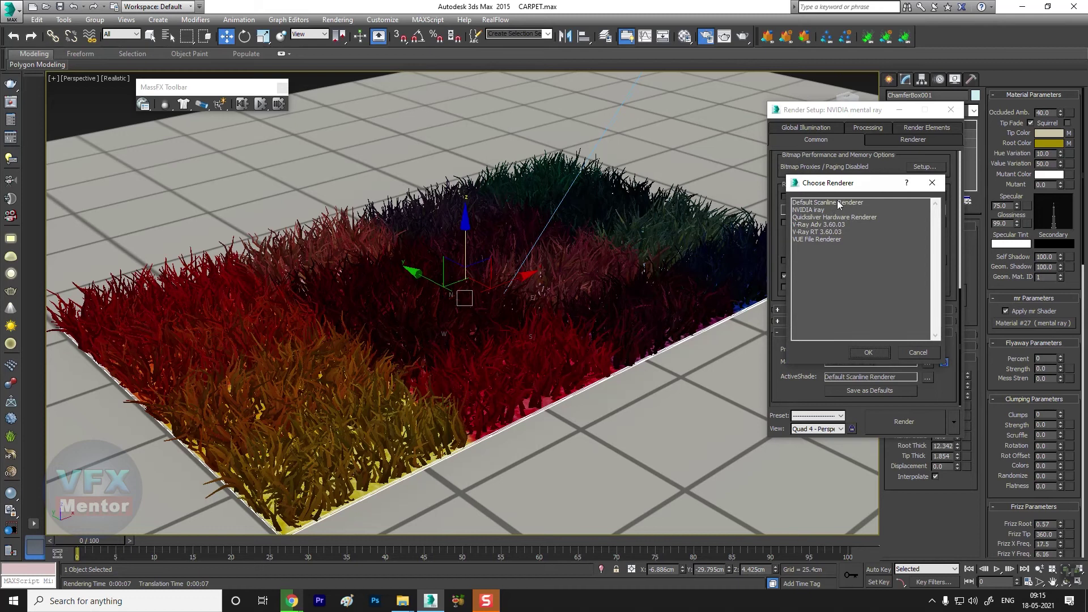
pyautogui.click(842, 204)
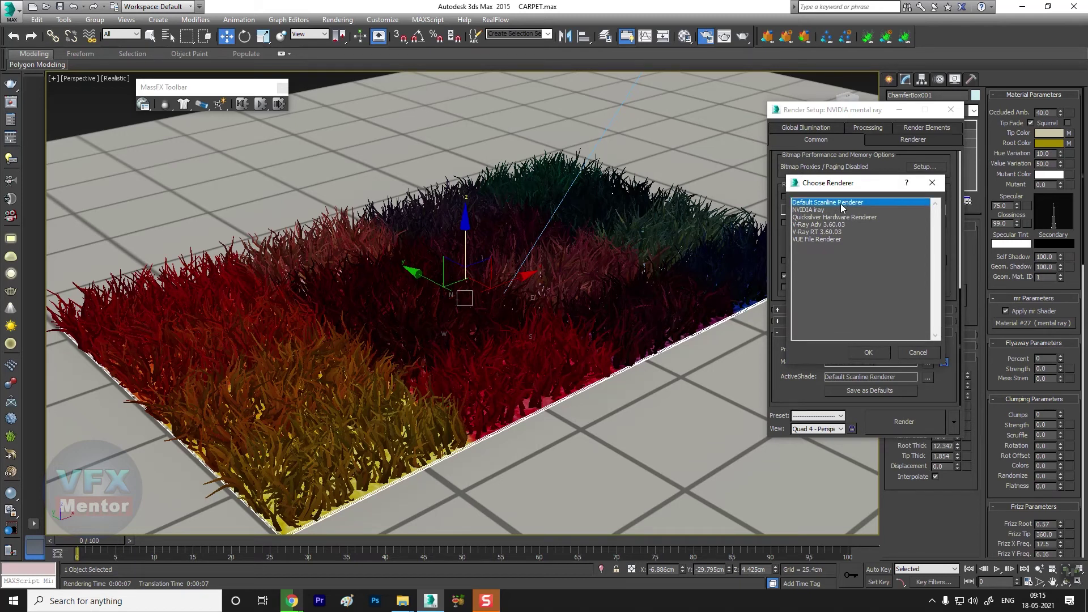
pyautogui.click(870, 351)
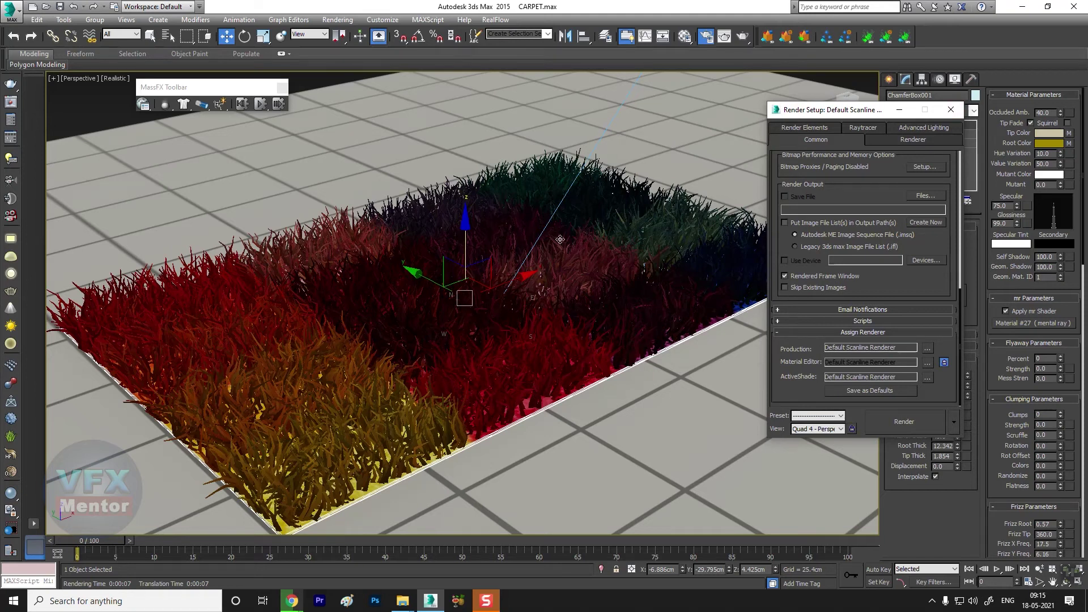
pyautogui.click(743, 37)
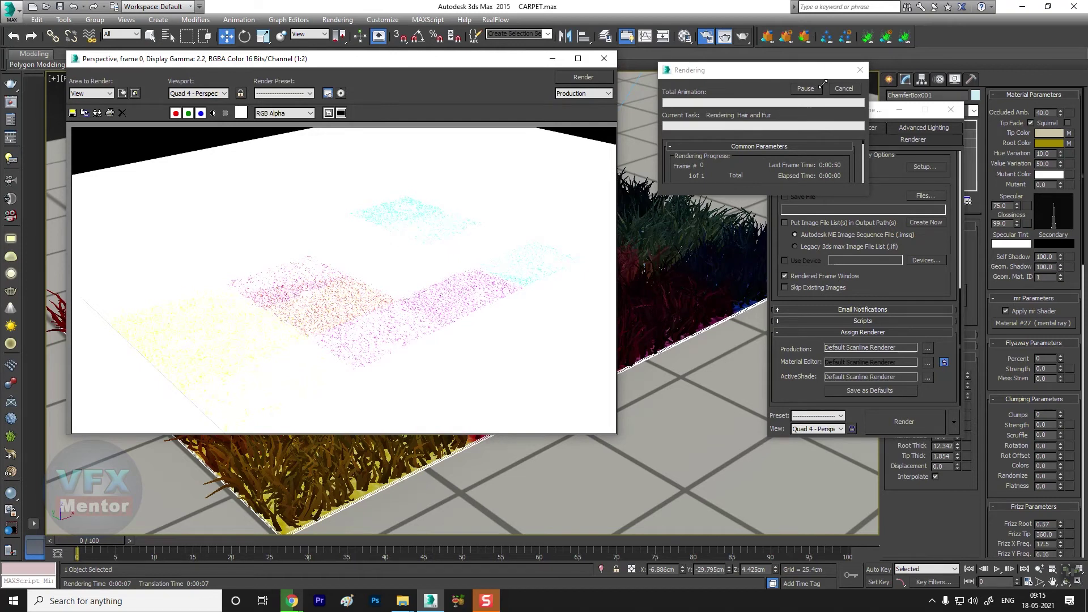
# Cancel the running Scanline render and start it again from the frame window.
pyautogui.click(844, 89)
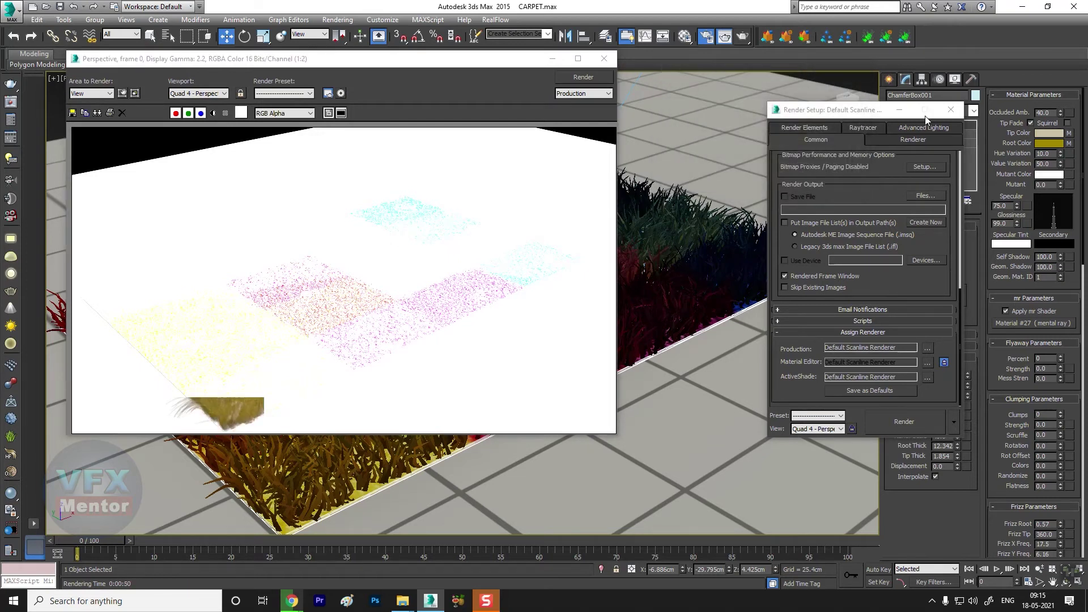
pyautogui.click(582, 80)
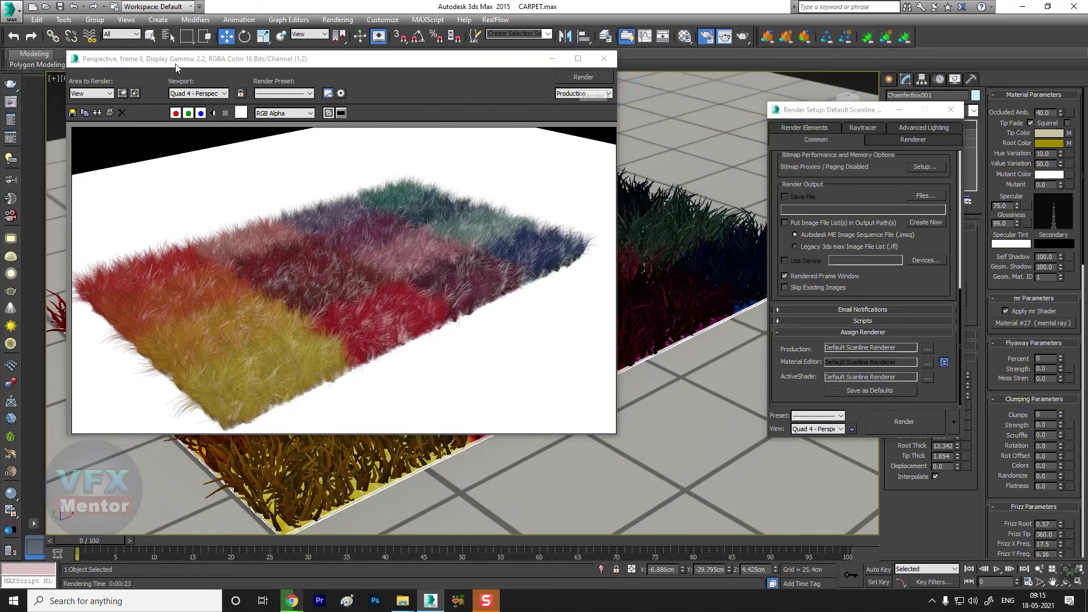
# Clear the mr Physical Sky environment map, use Automatic Exposure Control, and re-render.
pyautogui.click(337, 20)
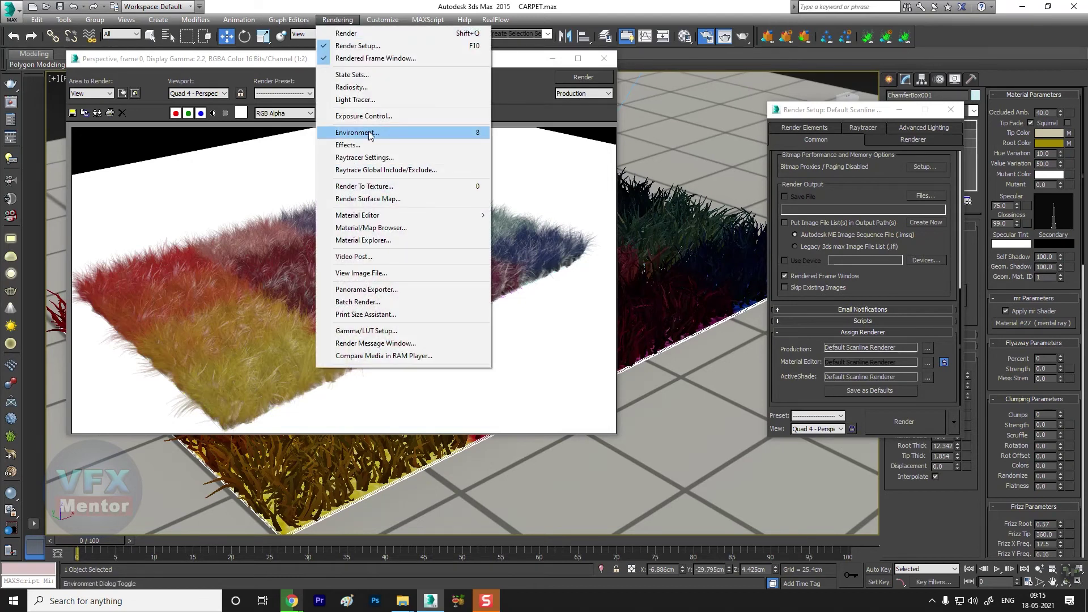
pyautogui.click(371, 132)
pyautogui.rightClick(482, 179)
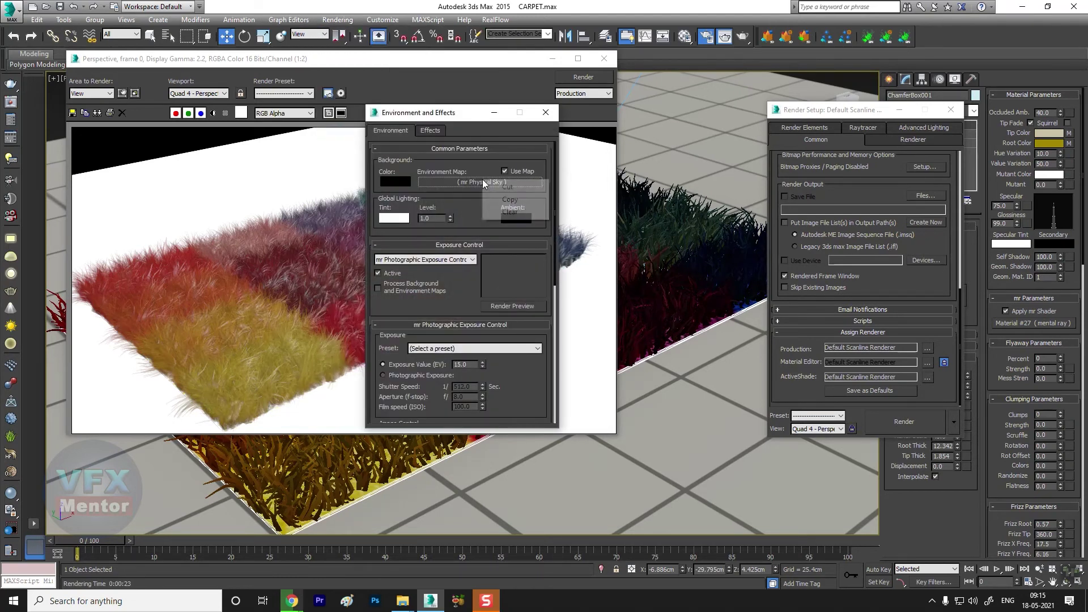
pyautogui.click(516, 212)
pyautogui.click(453, 260)
pyautogui.click(431, 277)
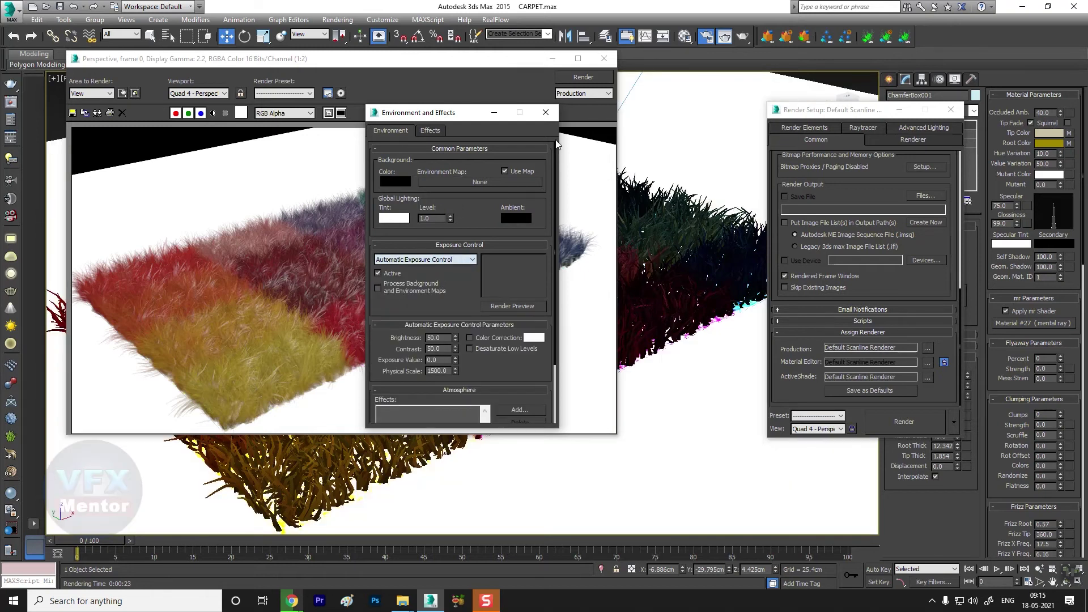
pyautogui.click(546, 114)
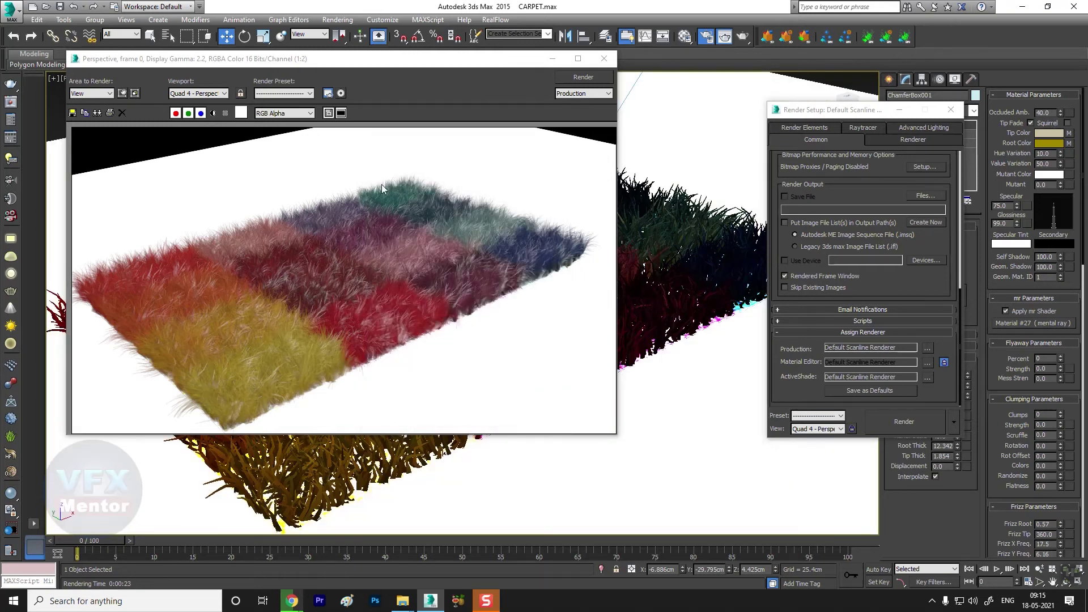
pyautogui.click(579, 77)
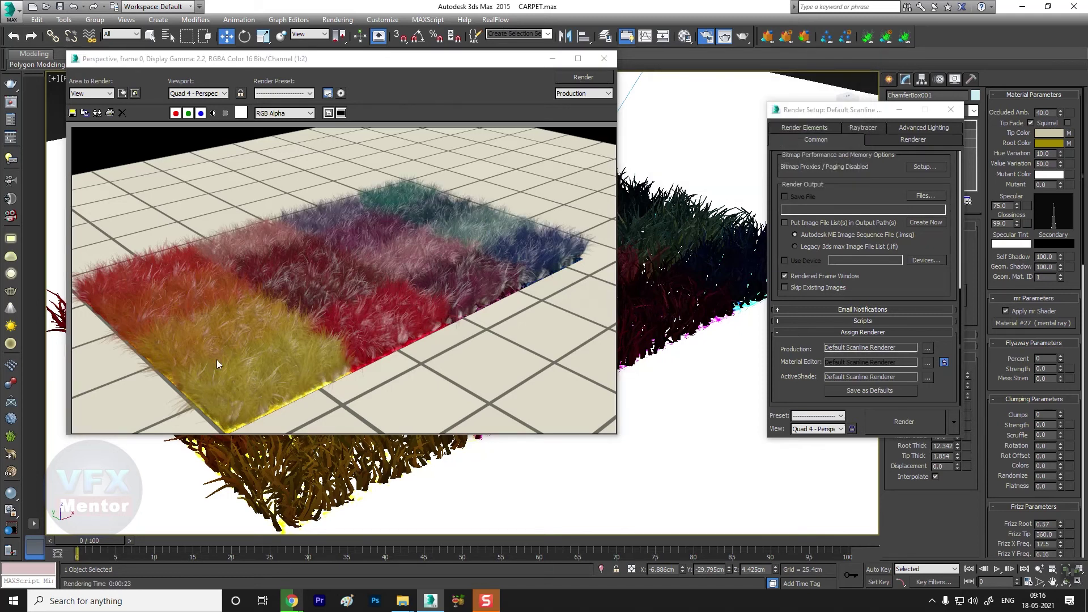
# Save the Scanline render as a JPEG named 'carpet 2'.
pyautogui.click(72, 113)
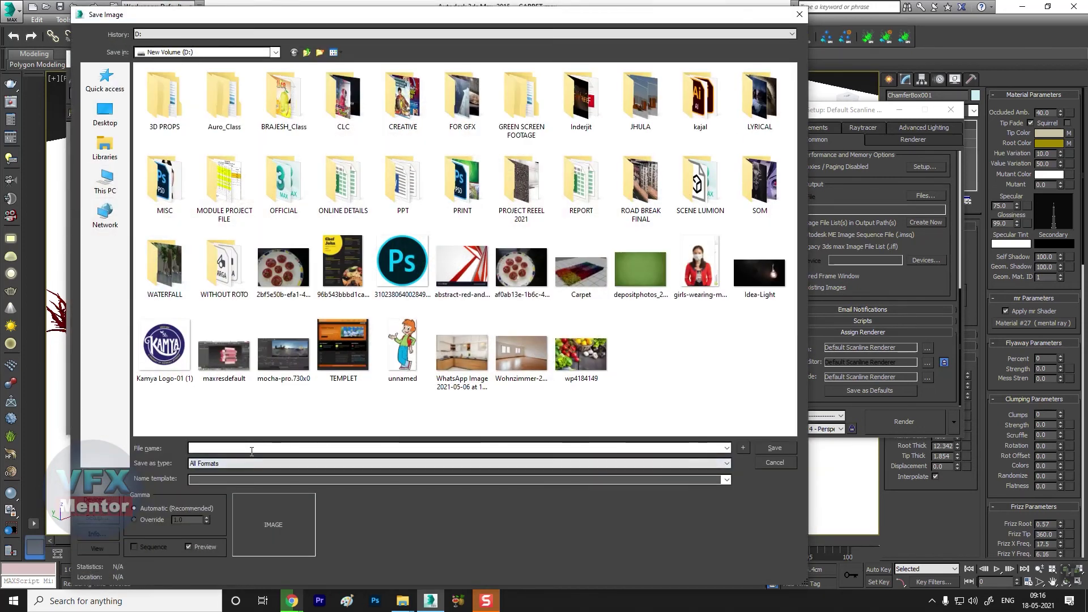
pyautogui.write('carpet 2')
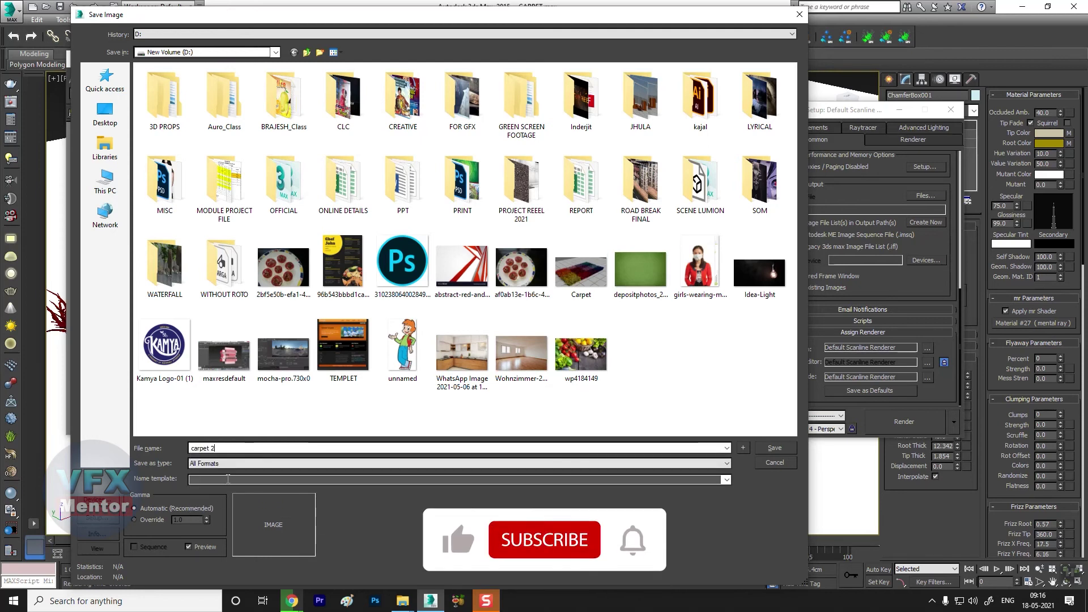
pyautogui.click(227, 463)
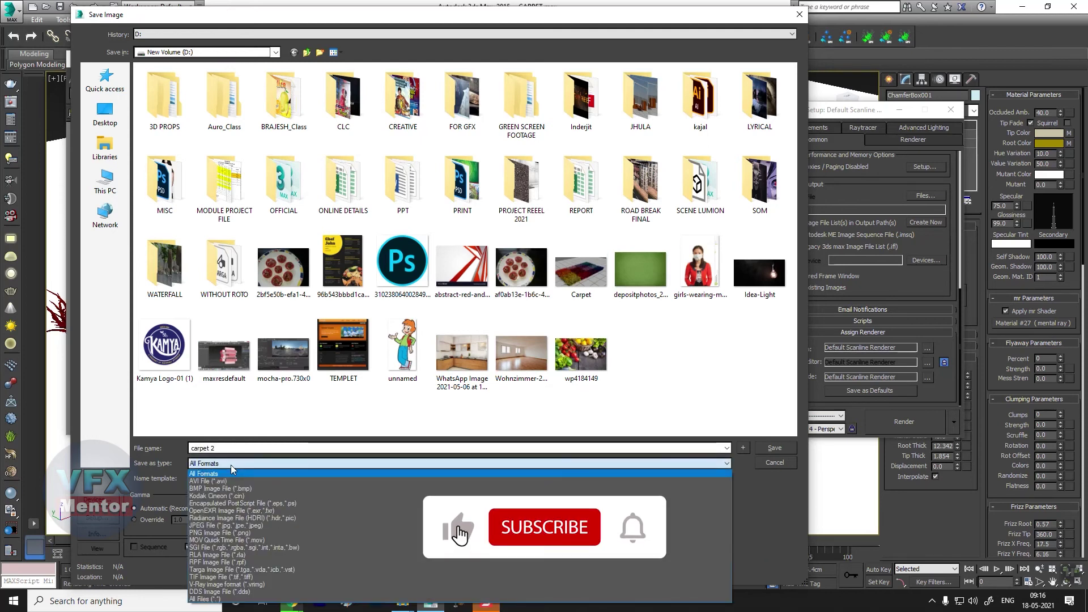
pyautogui.click(223, 525)
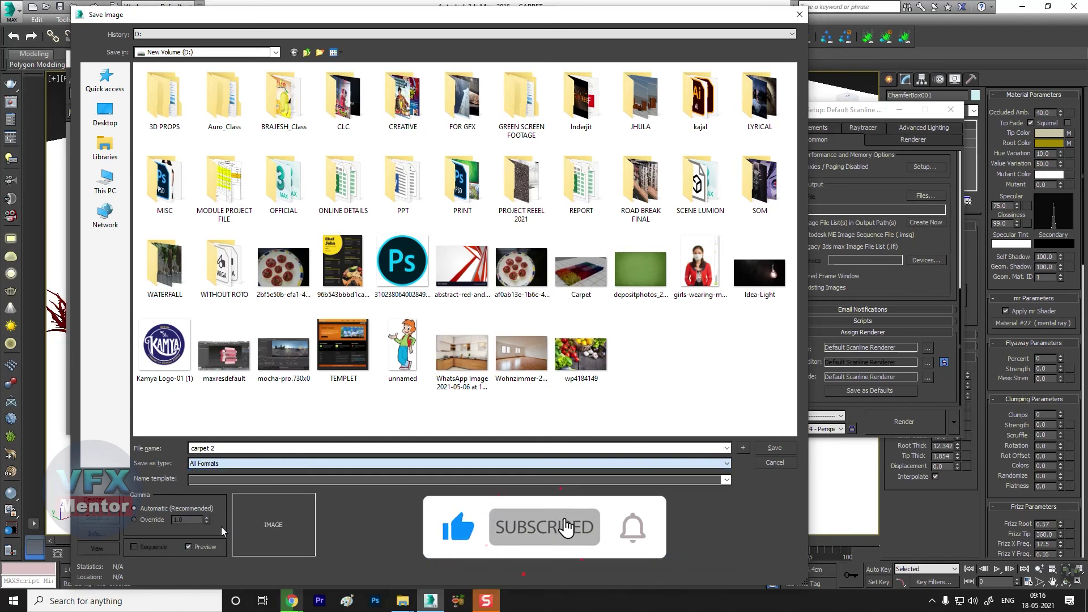
pyautogui.click(774, 448)
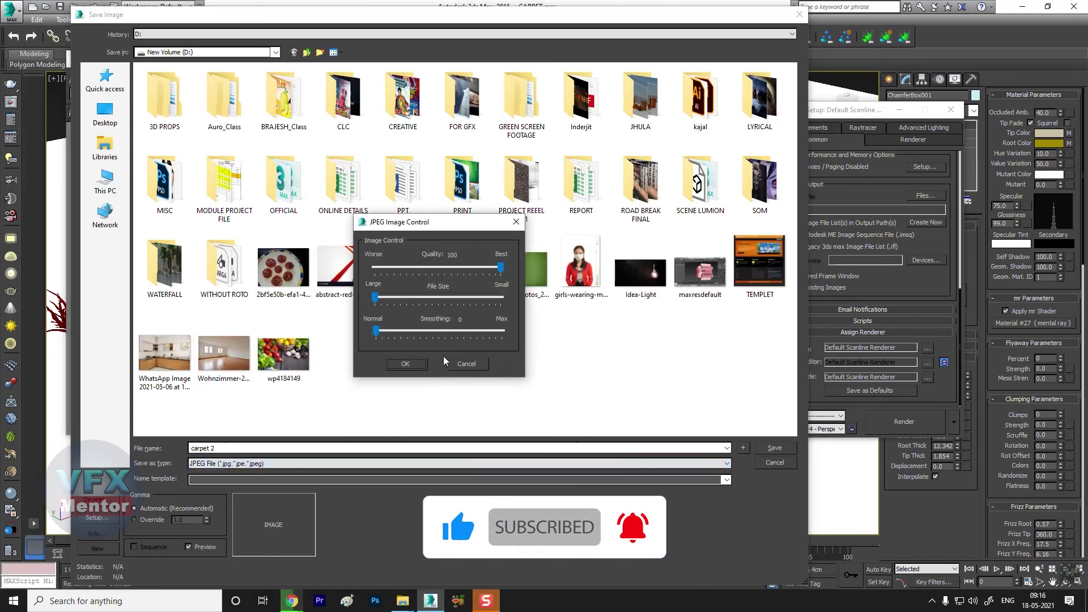
pyautogui.click(396, 361)
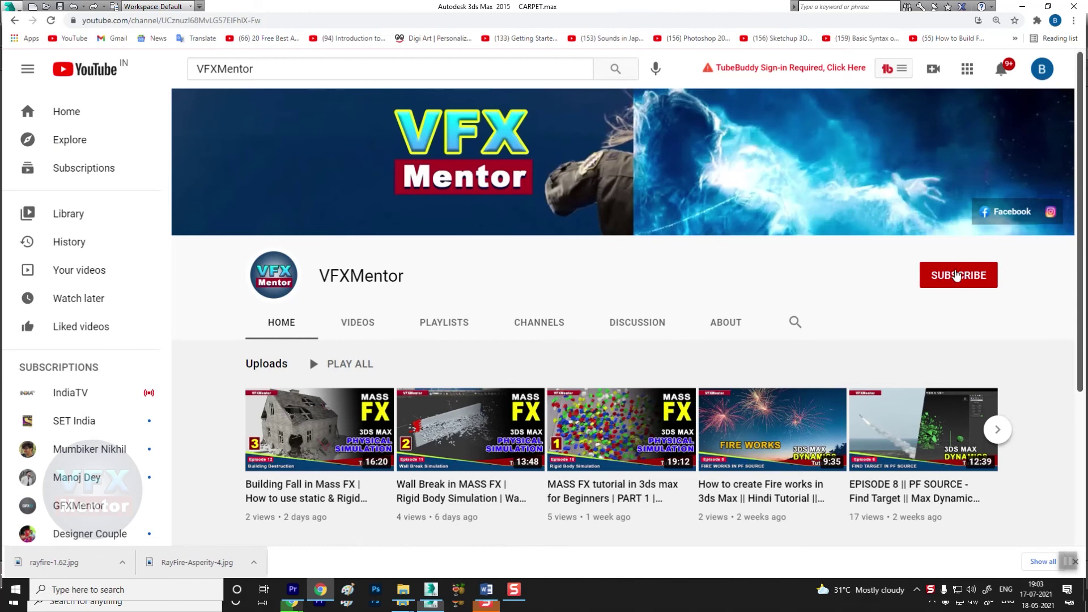
# Subscribe to VFXMentor with the notification bell set to All.
pyautogui.click(956, 276)
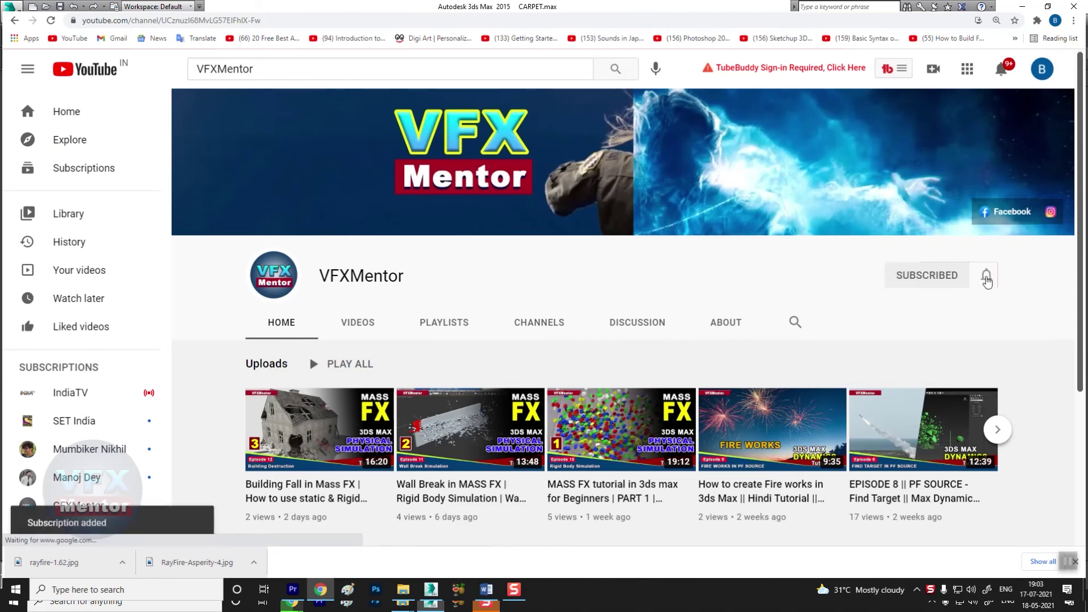
pyautogui.click(986, 275)
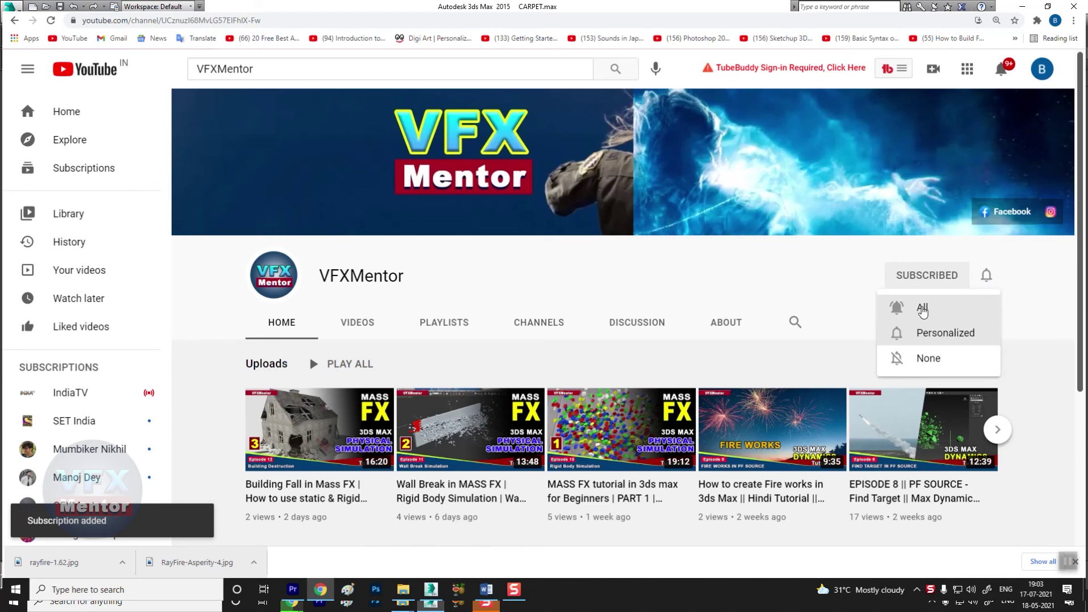
pyautogui.click(922, 310)
# Browse the channel's Videos tab, scrolling down through the uploads.
pyautogui.click(359, 326)
pyautogui.scroll(-4, 510, 356)
pyautogui.scroll(-3, 517, 357)
pyautogui.scroll(-1, 527, 365)
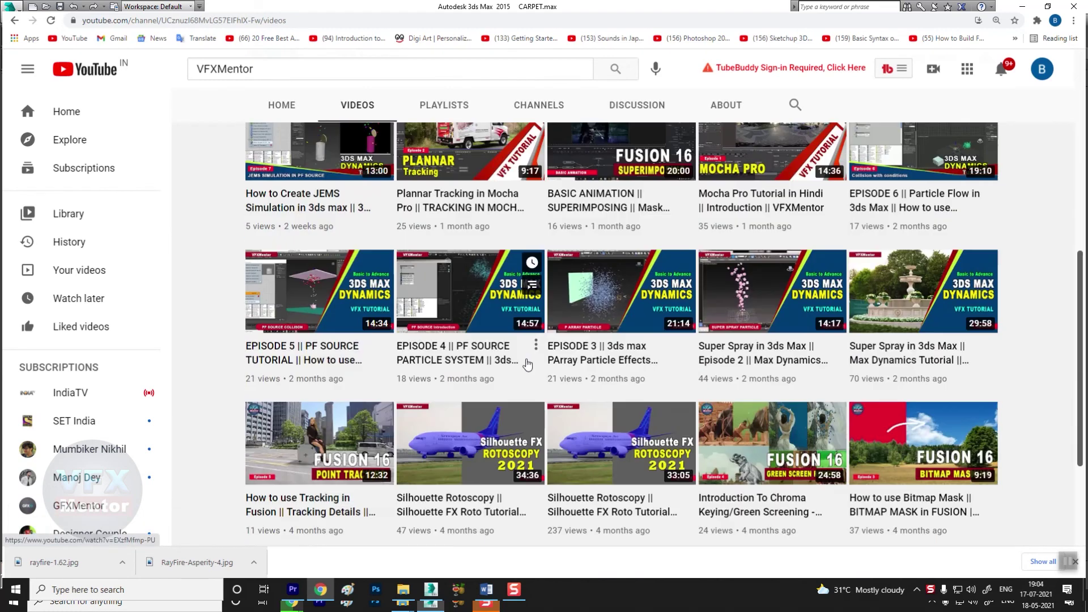